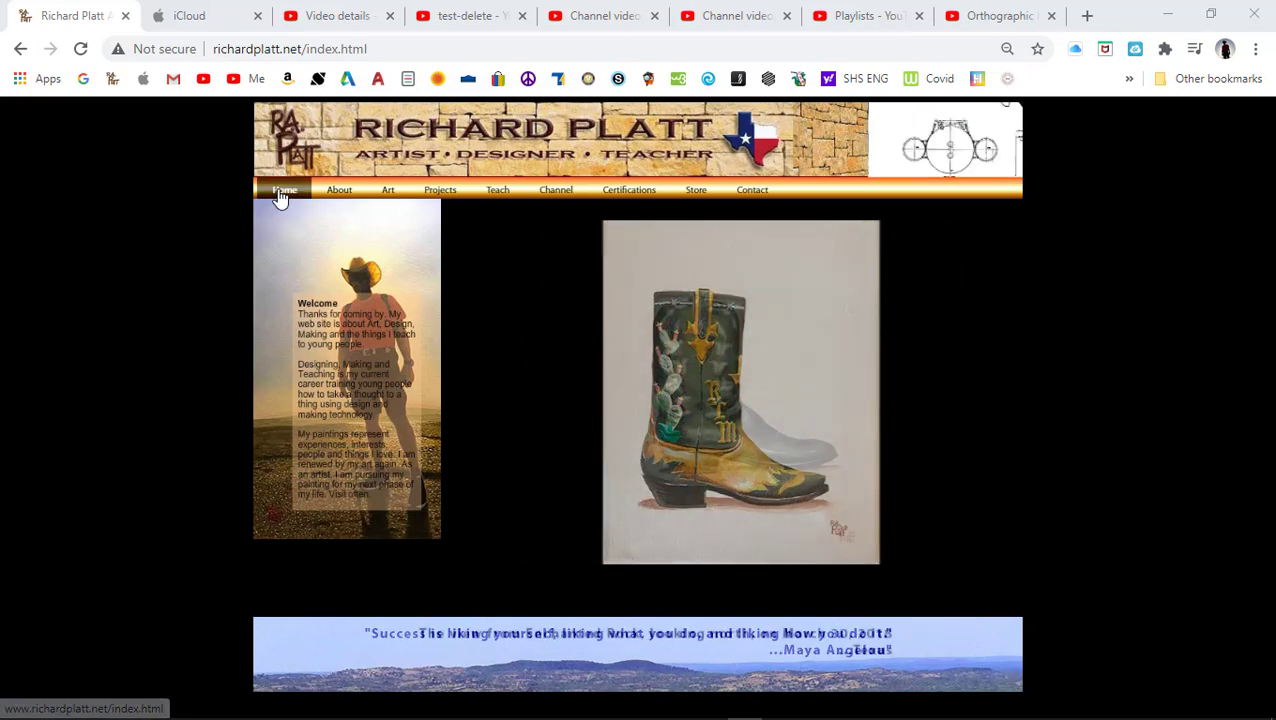
Open the Drafting & CAD Portfolio from the second page of the website's teaching tutorials.
mouse_move(495, 198)
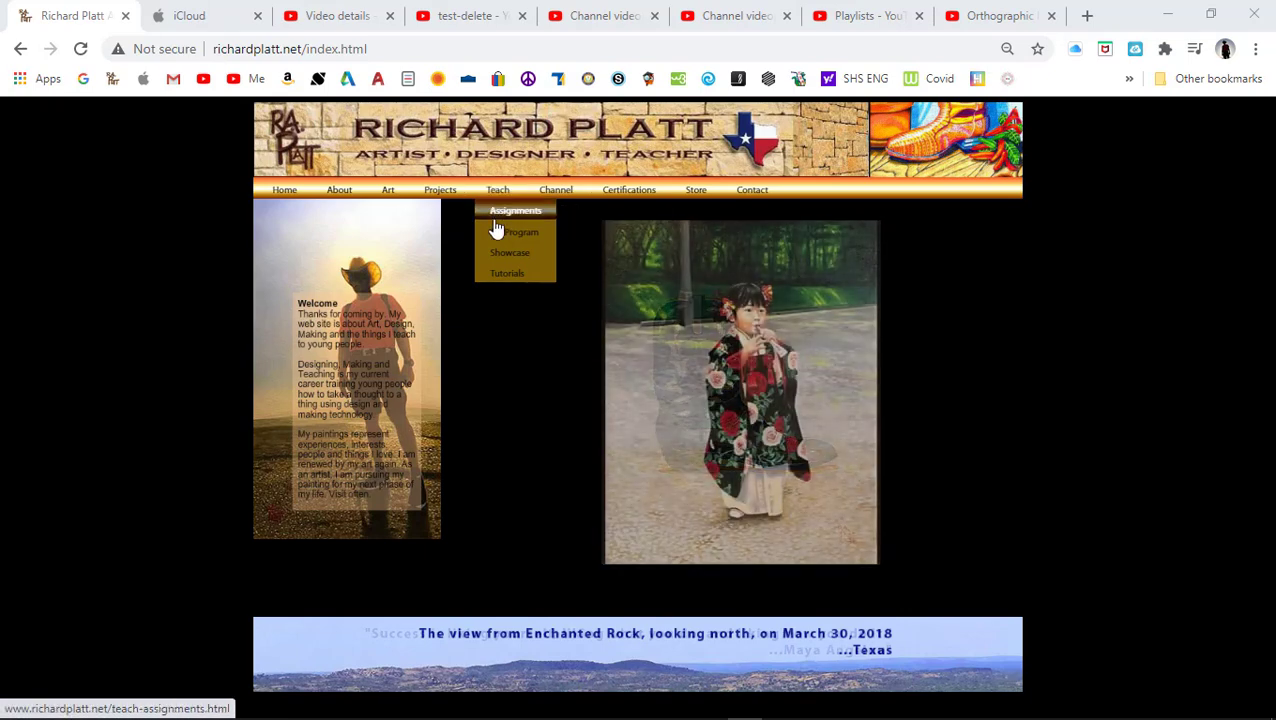
click(500, 273)
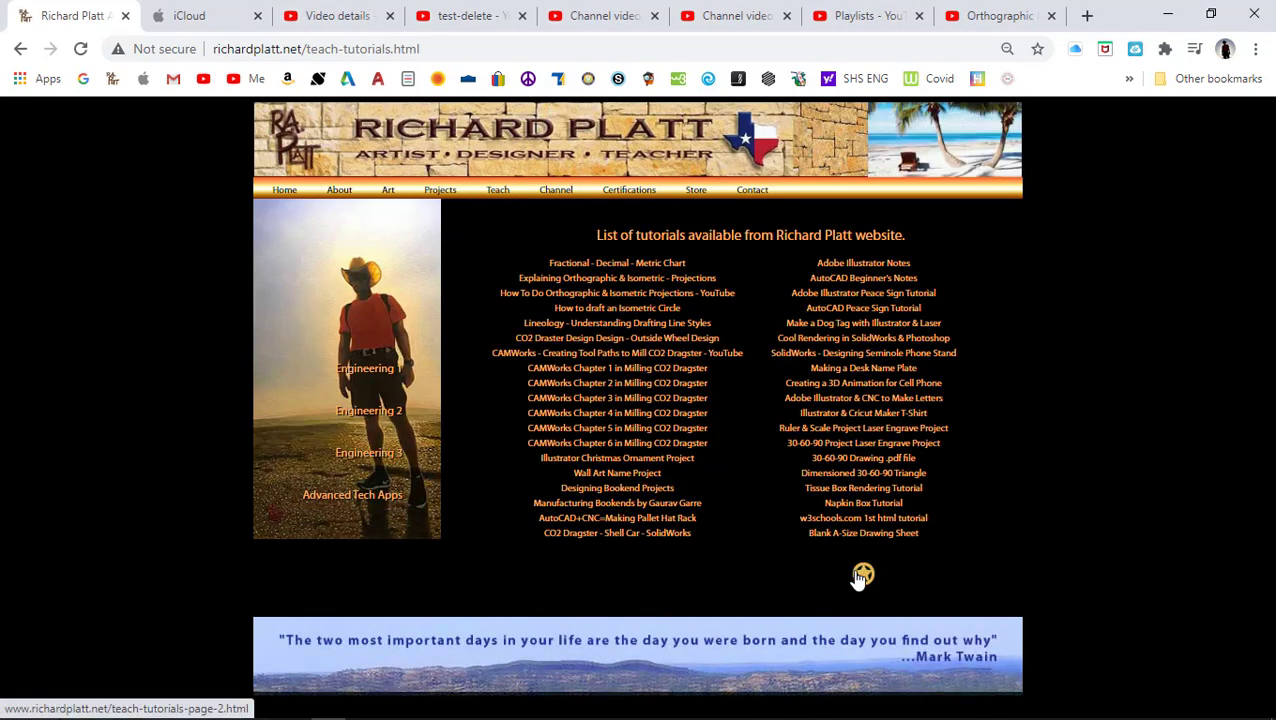
click(860, 577)
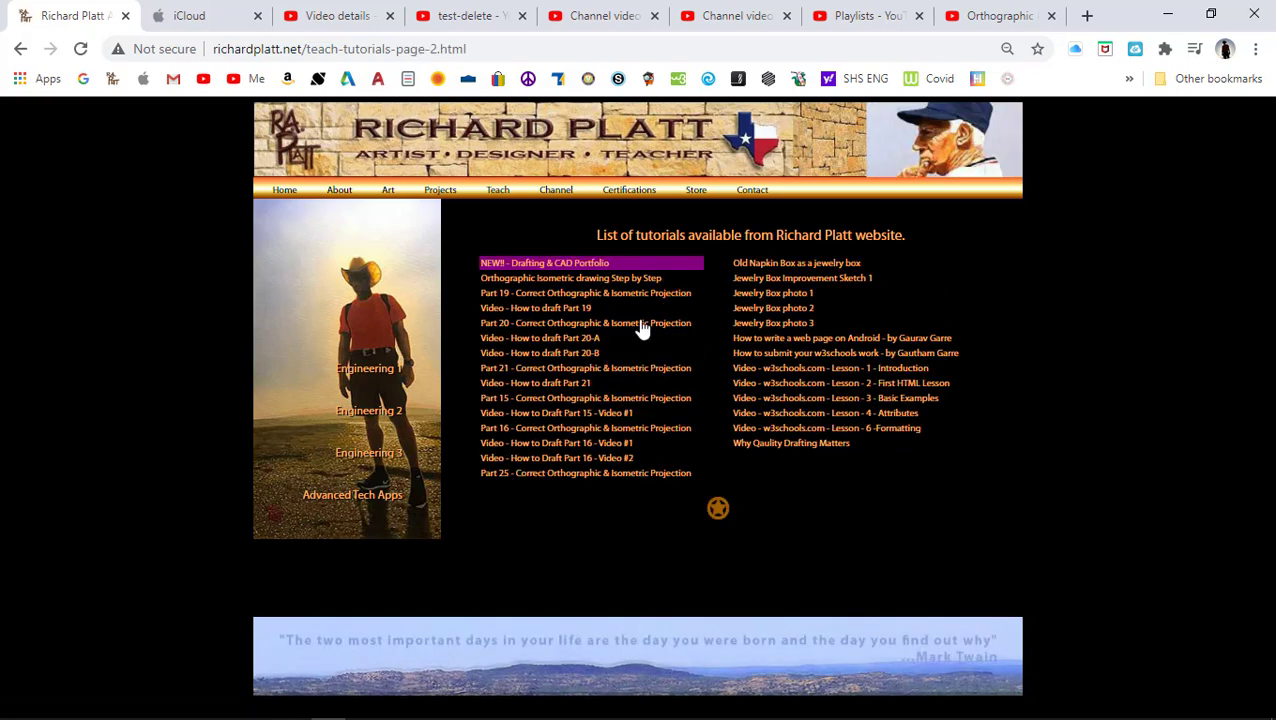
click(543, 268)
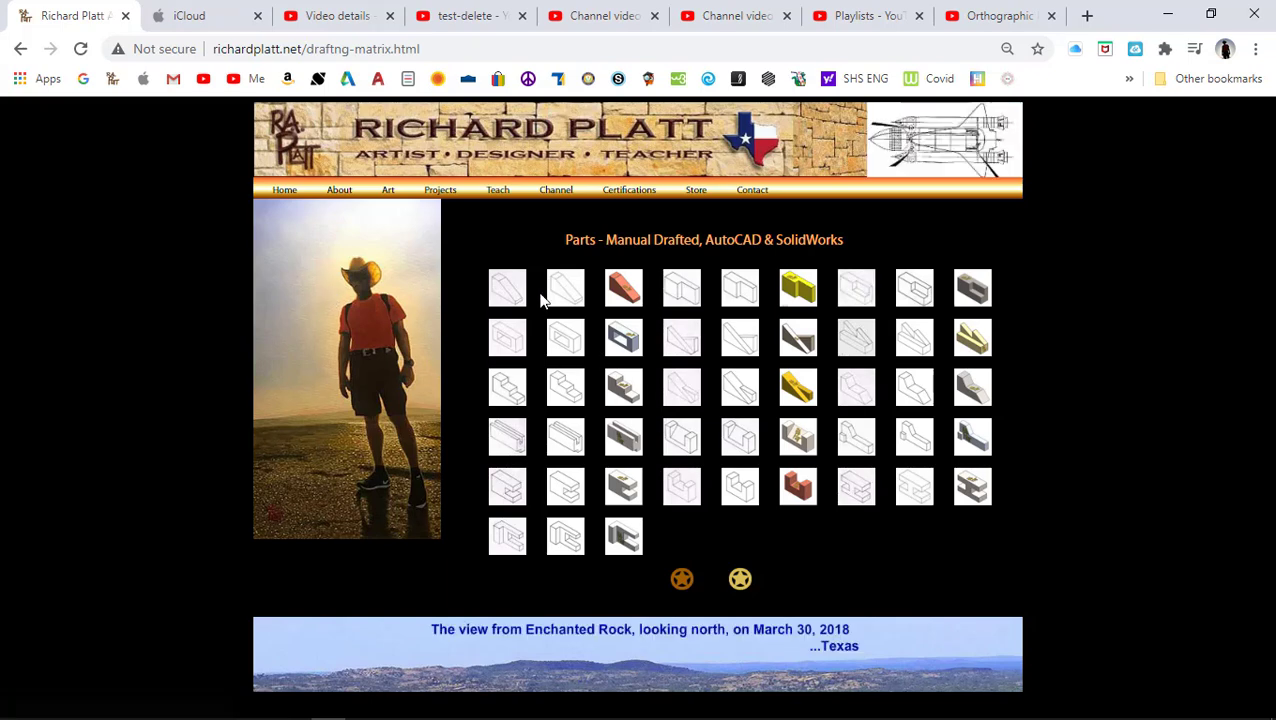
View the manually drafted, AutoCAD and SolidWorks drawings of Part #1 in the portfolio.
click(509, 295)
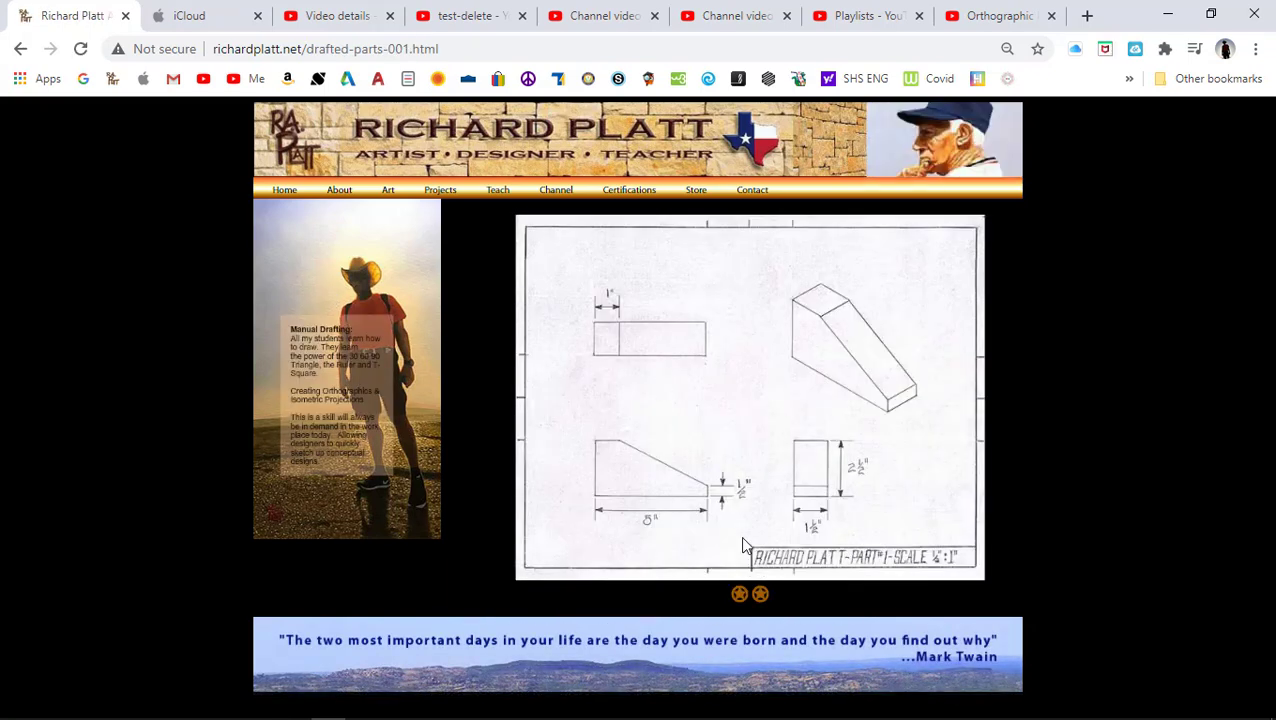
click(761, 596)
click(557, 287)
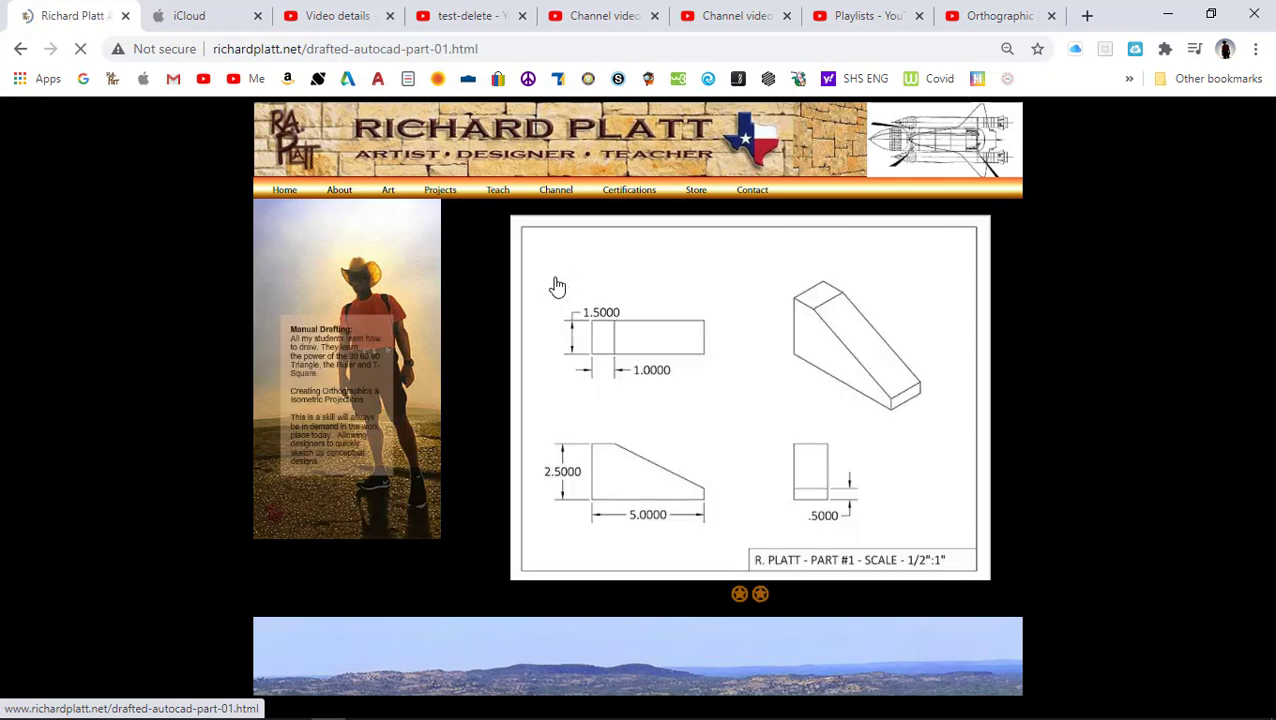
click(761, 596)
click(624, 289)
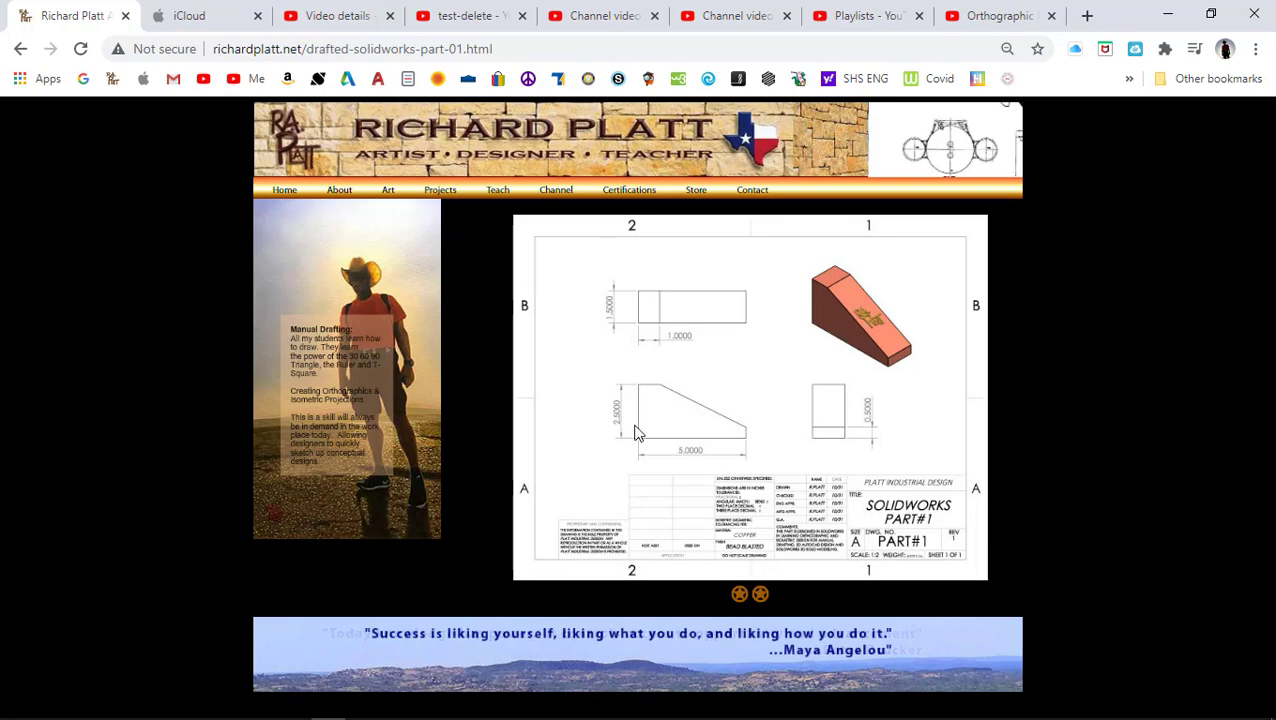
Switch to SOLIDWORKS 2019 and create a new Part document using the novice template choice.
mouse_move(500, 712)
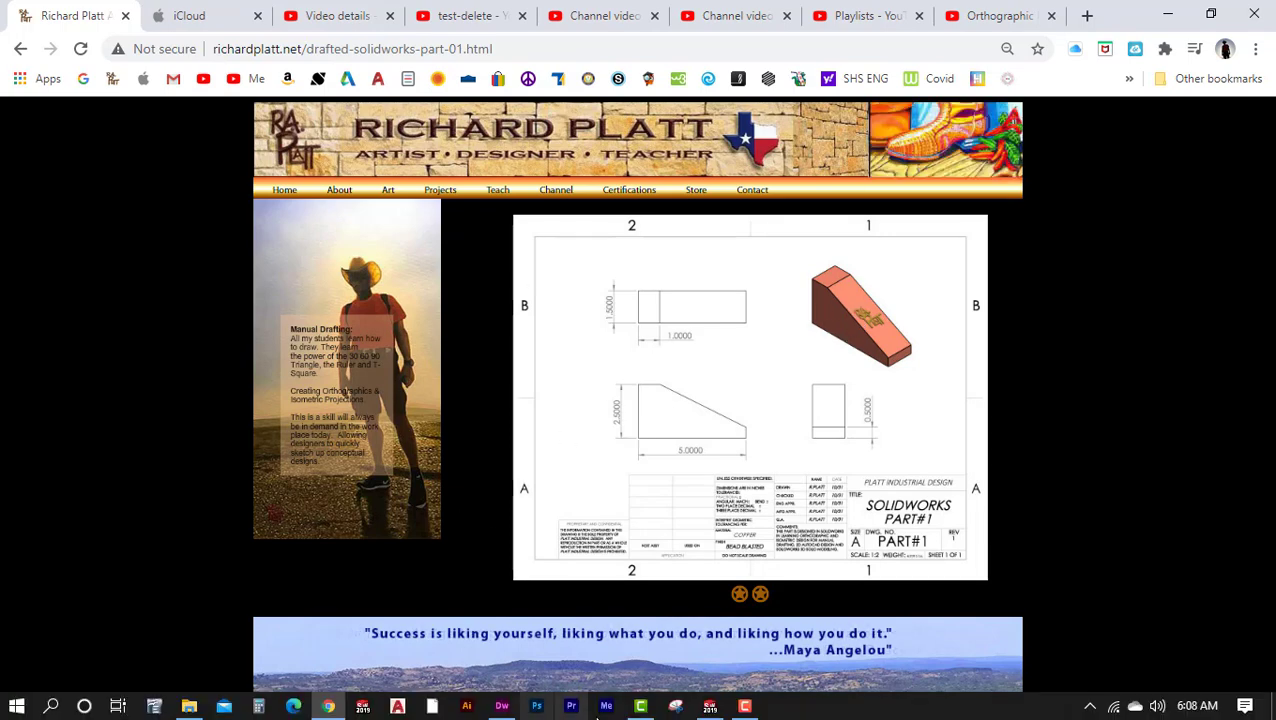
click(710, 707)
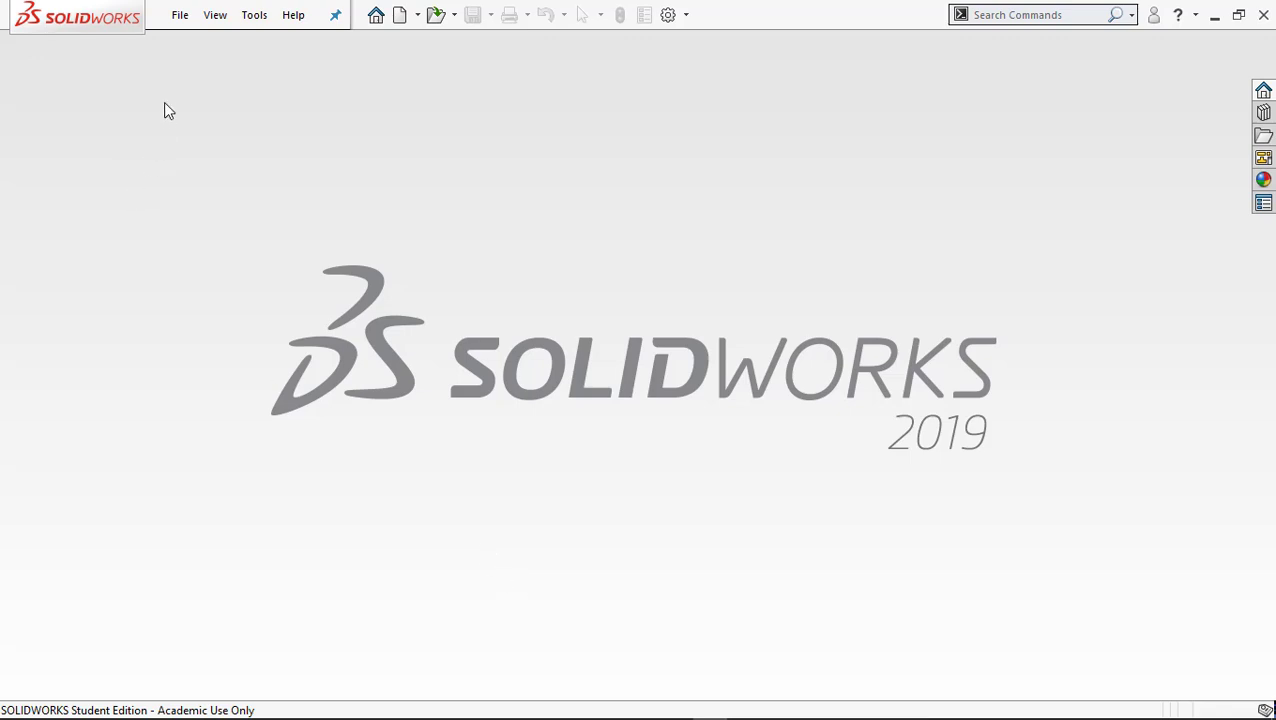
click(180, 16)
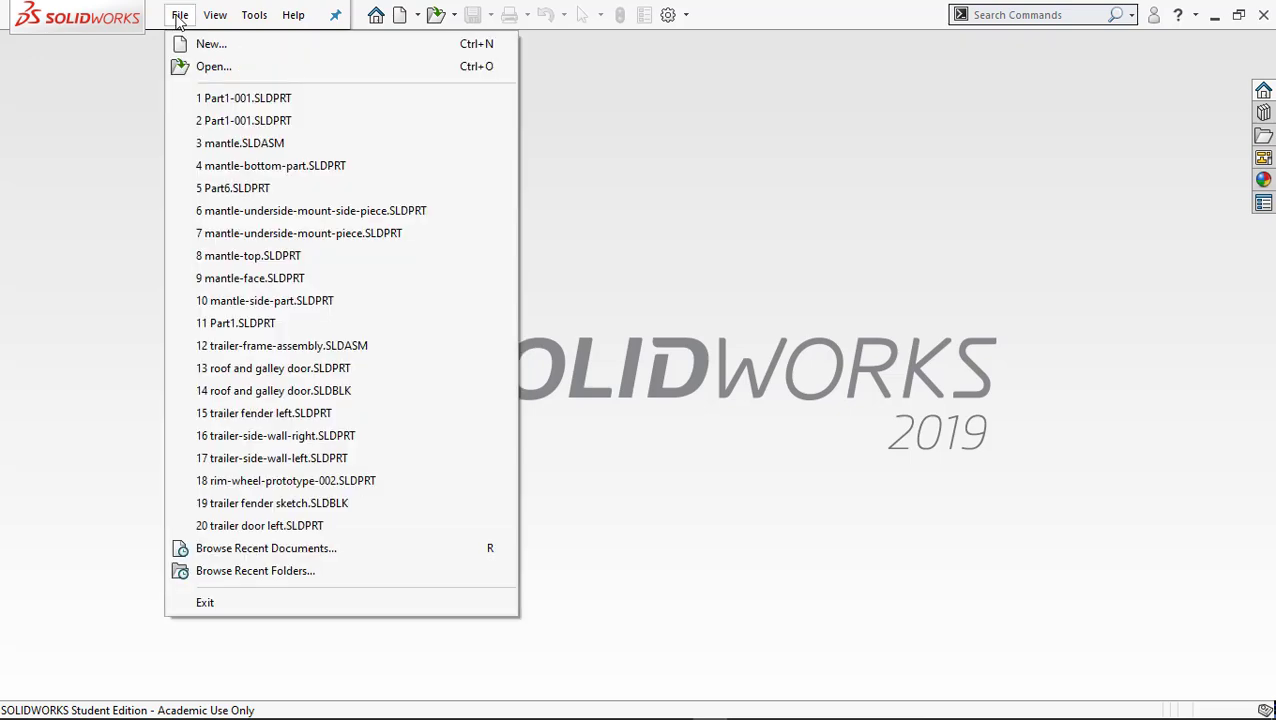
click(131, 71)
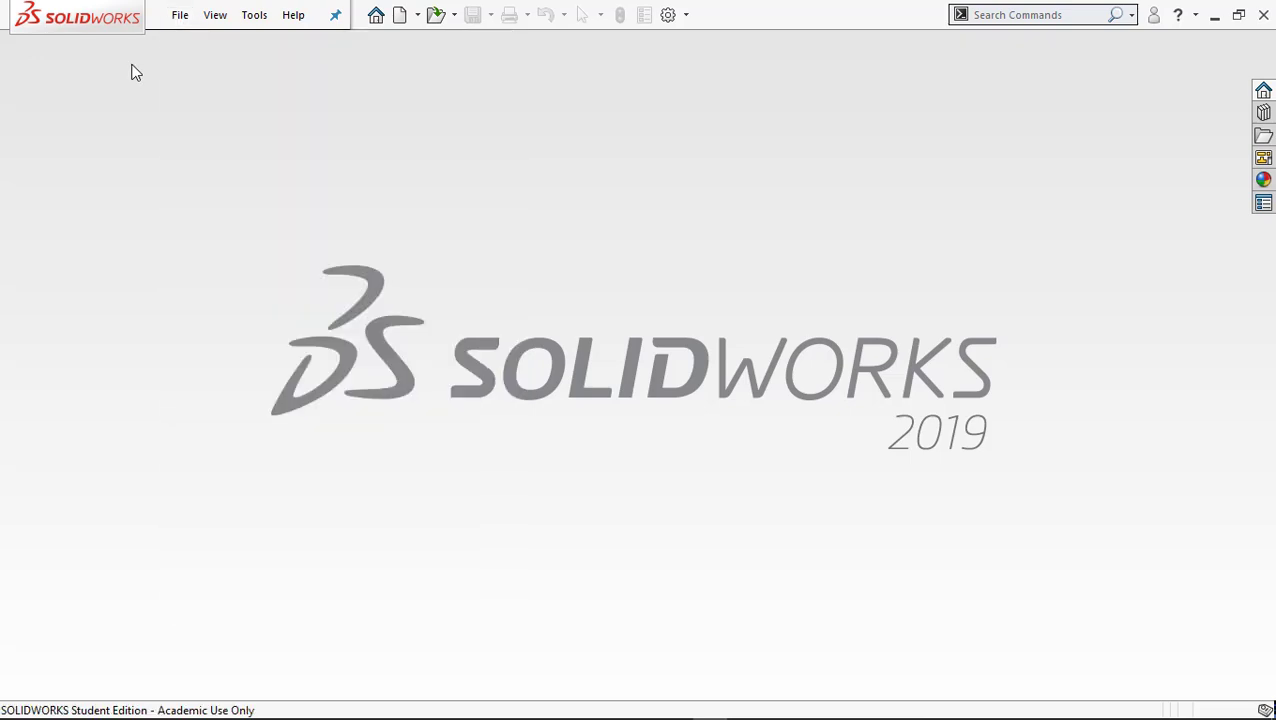
click(399, 16)
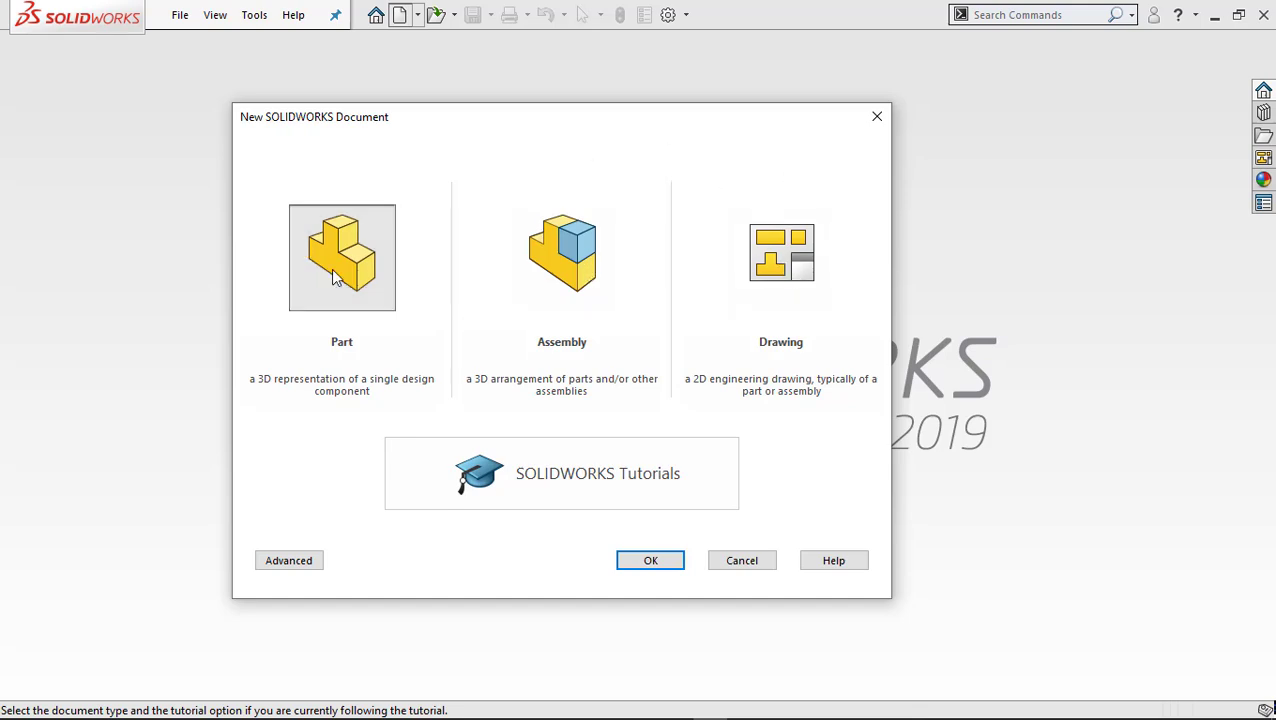
click(286, 563)
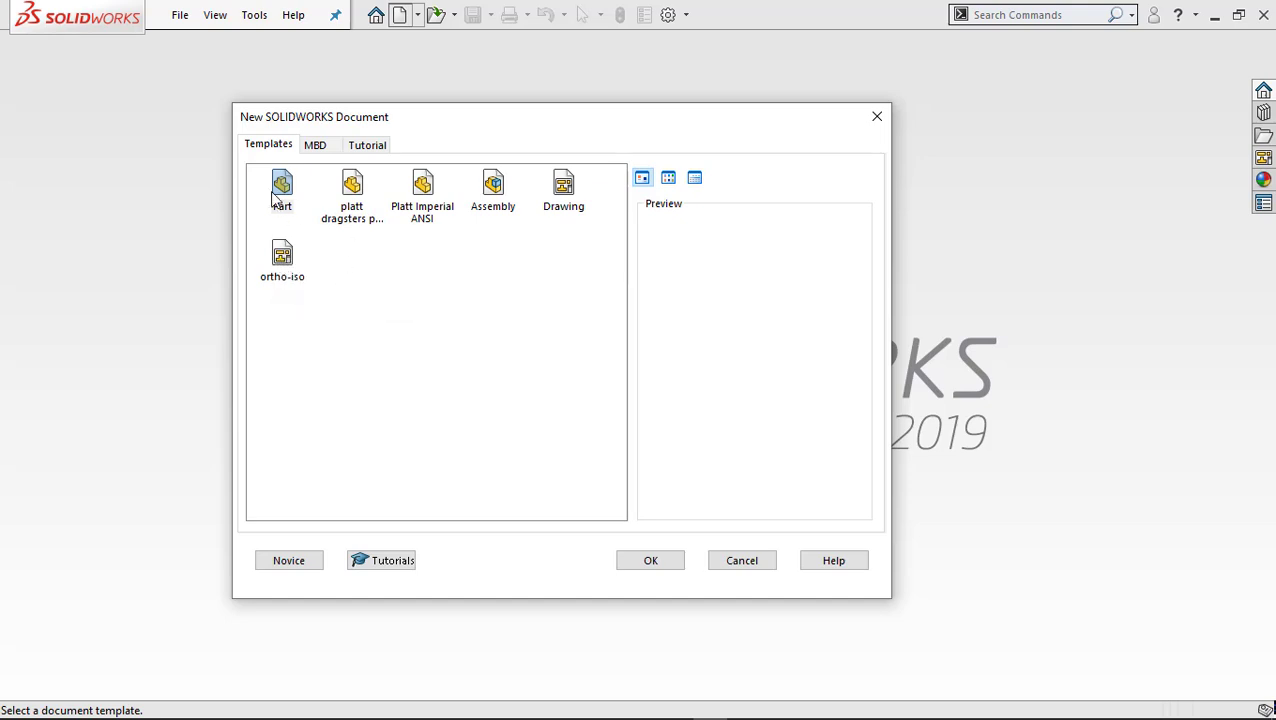
click(296, 560)
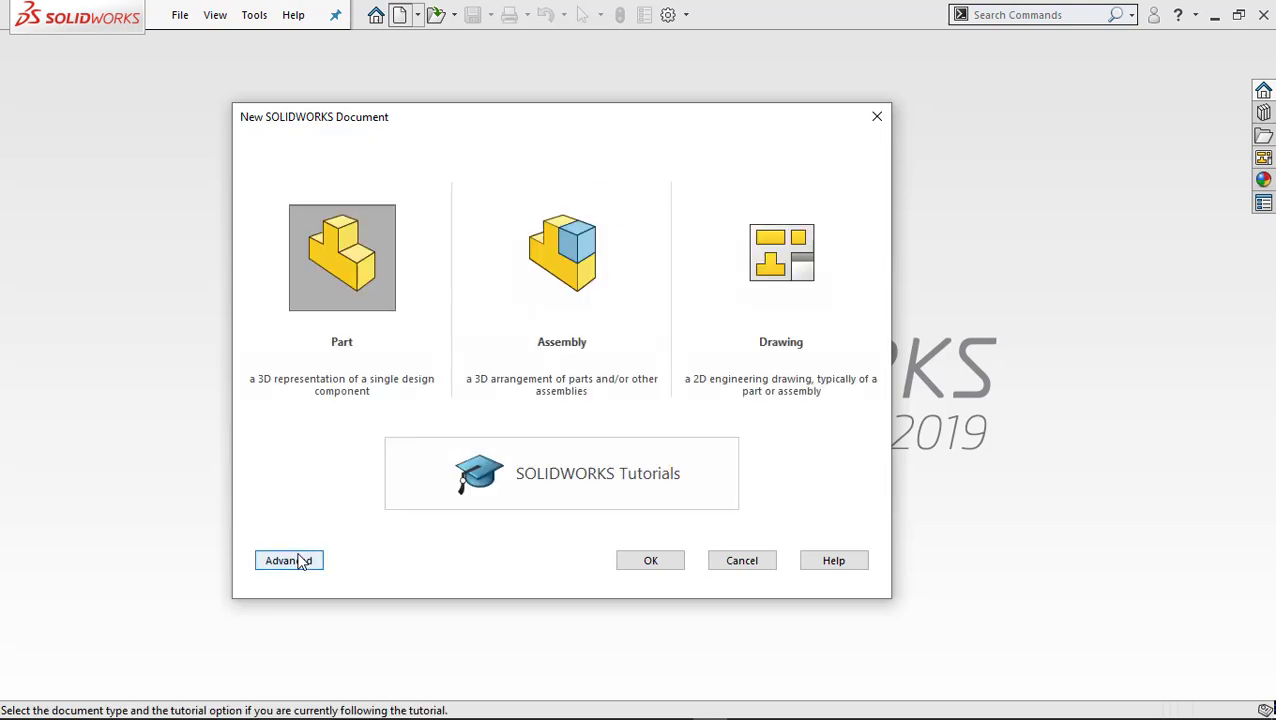
click(334, 246)
click(628, 562)
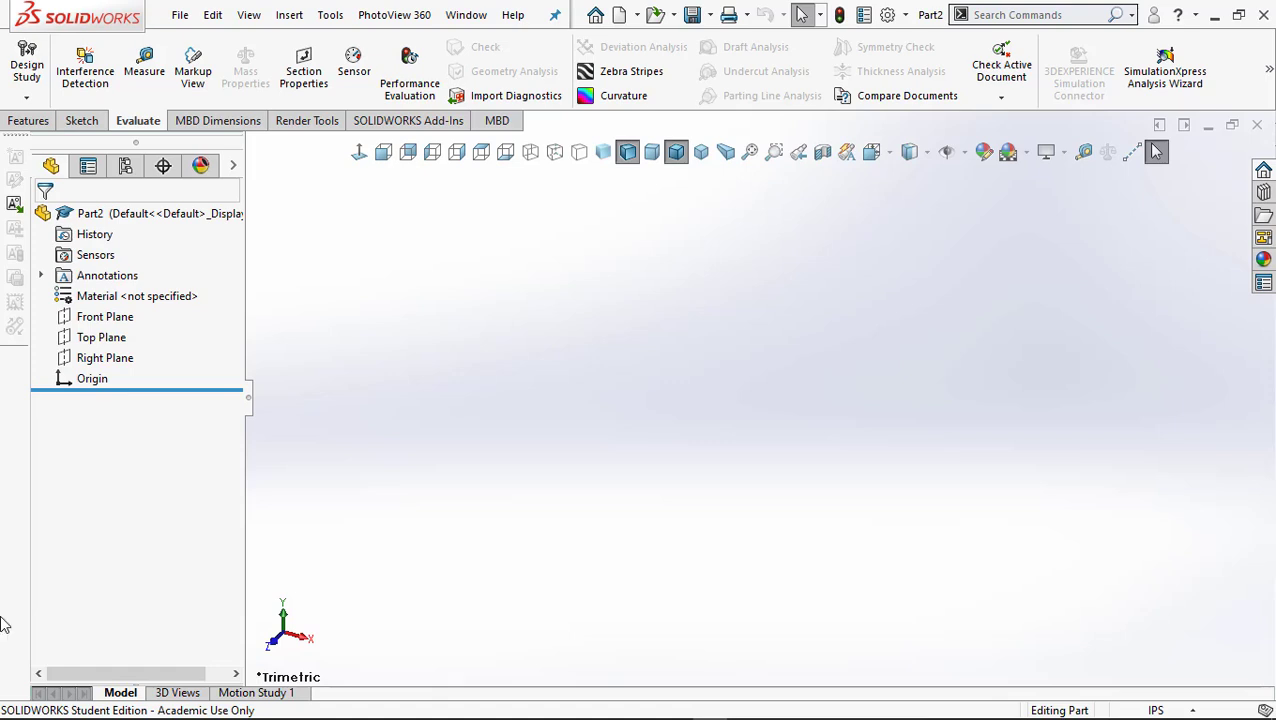
click(30, 121)
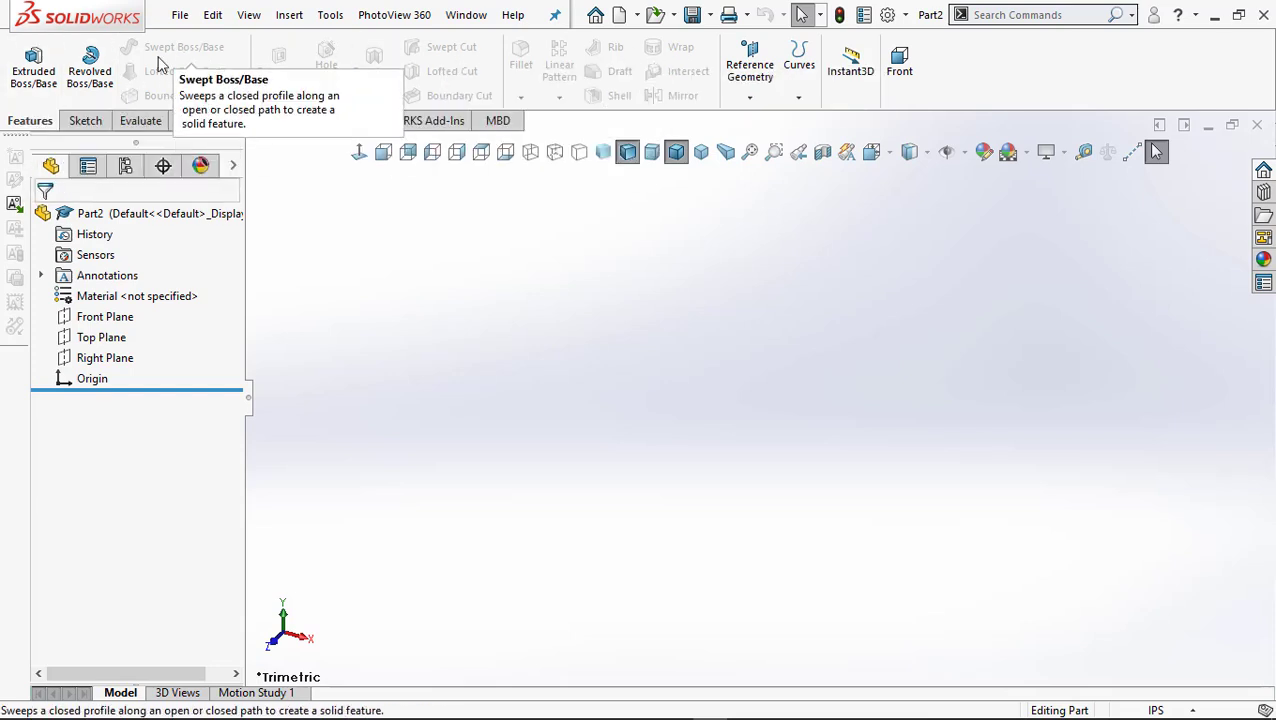
click(90, 121)
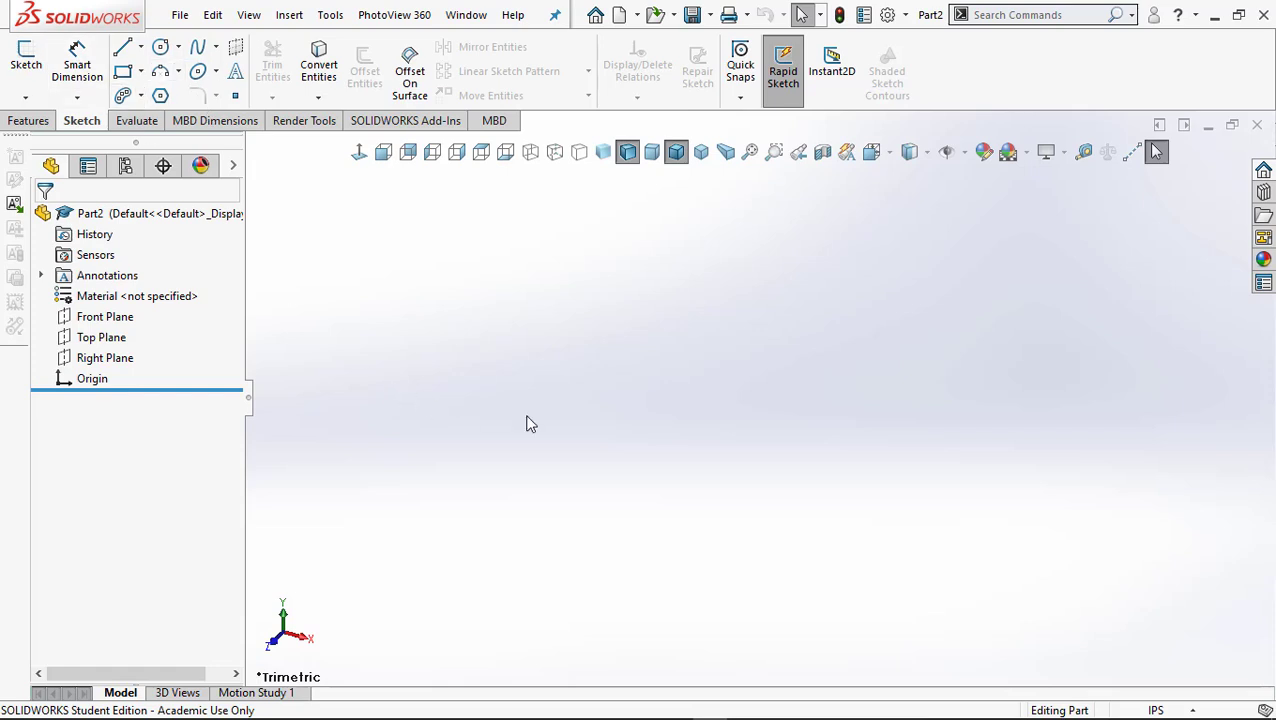
click(134, 121)
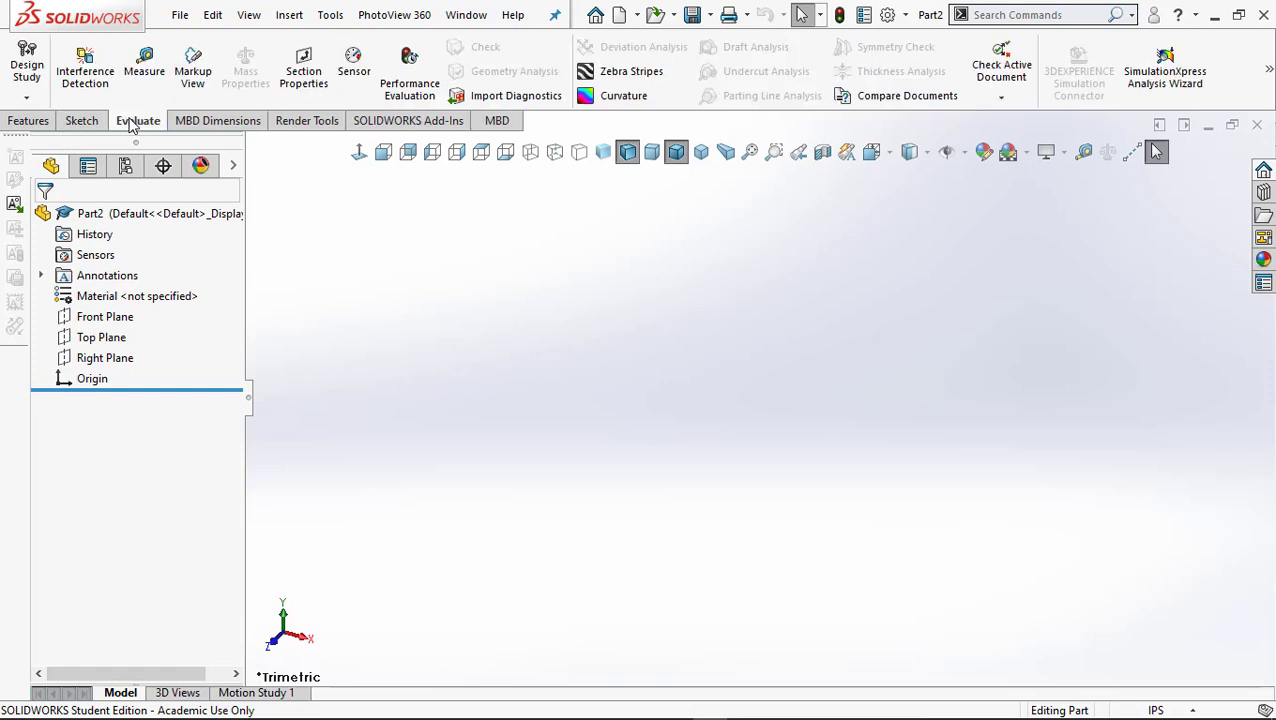
click(144, 66)
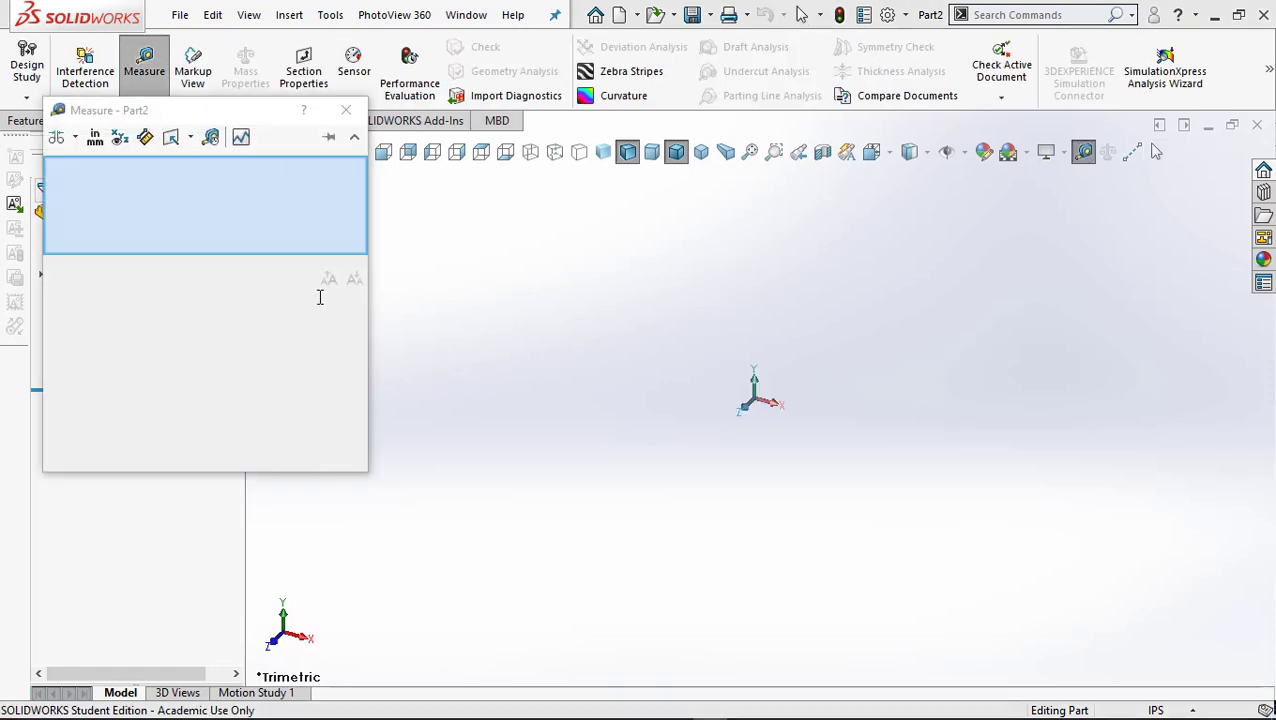
click(346, 110)
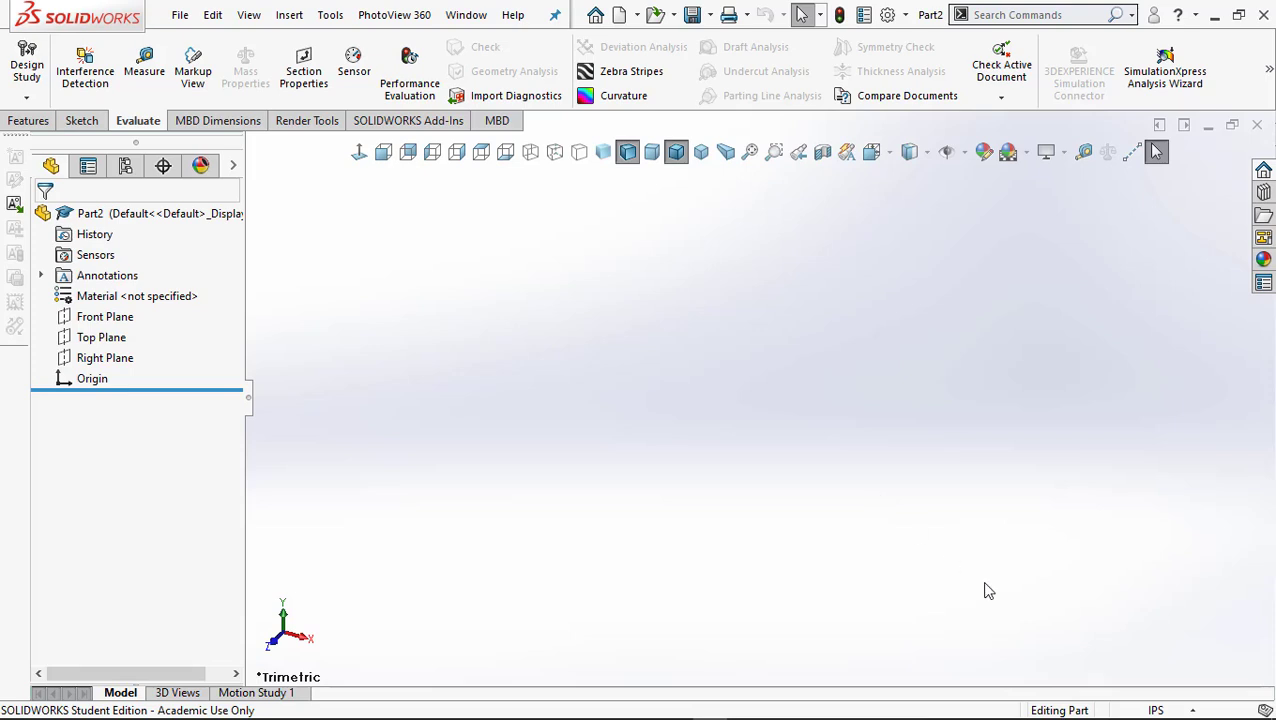
Select IPS (inch, pound, second) as the part's unit system.
click(1188, 709)
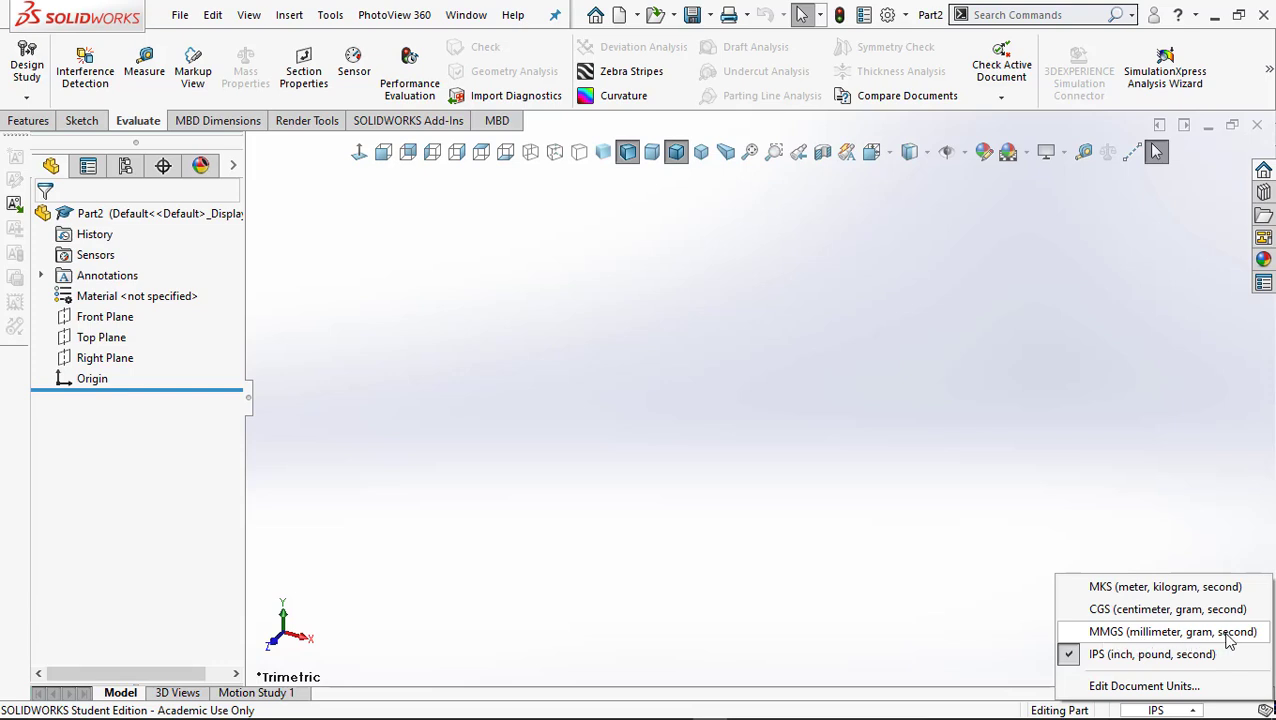
click(1127, 660)
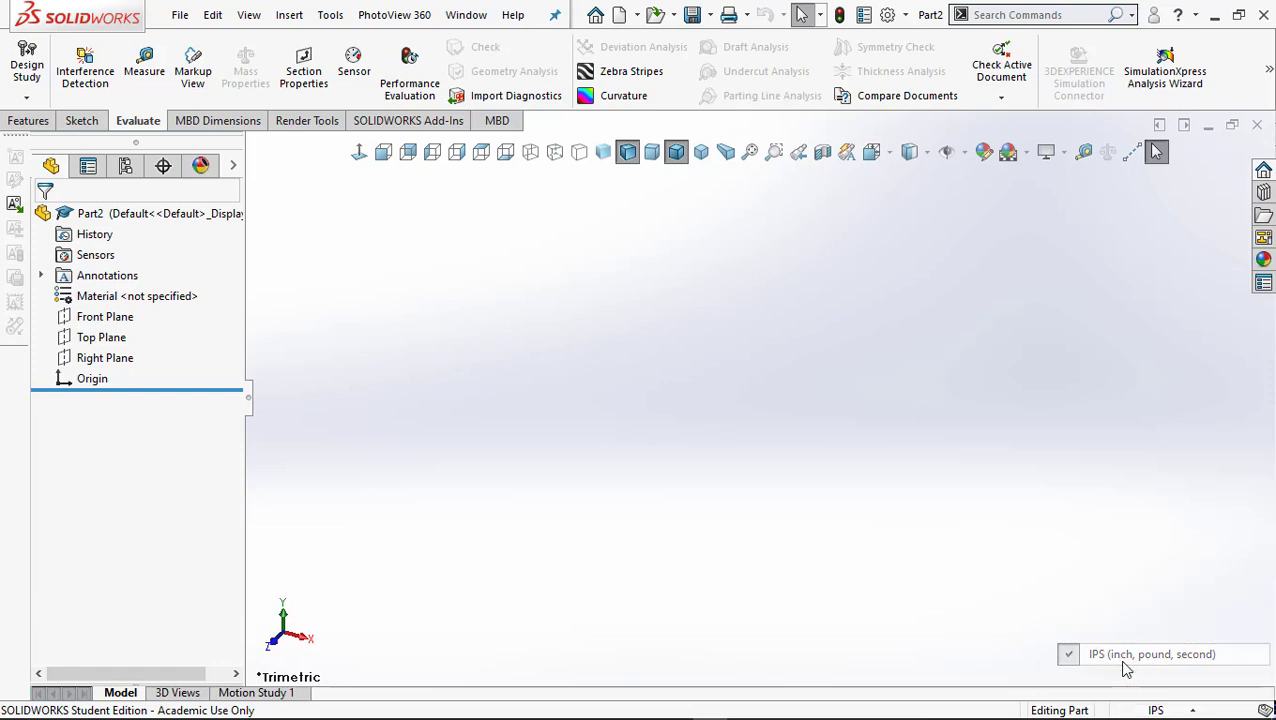
click(1189, 711)
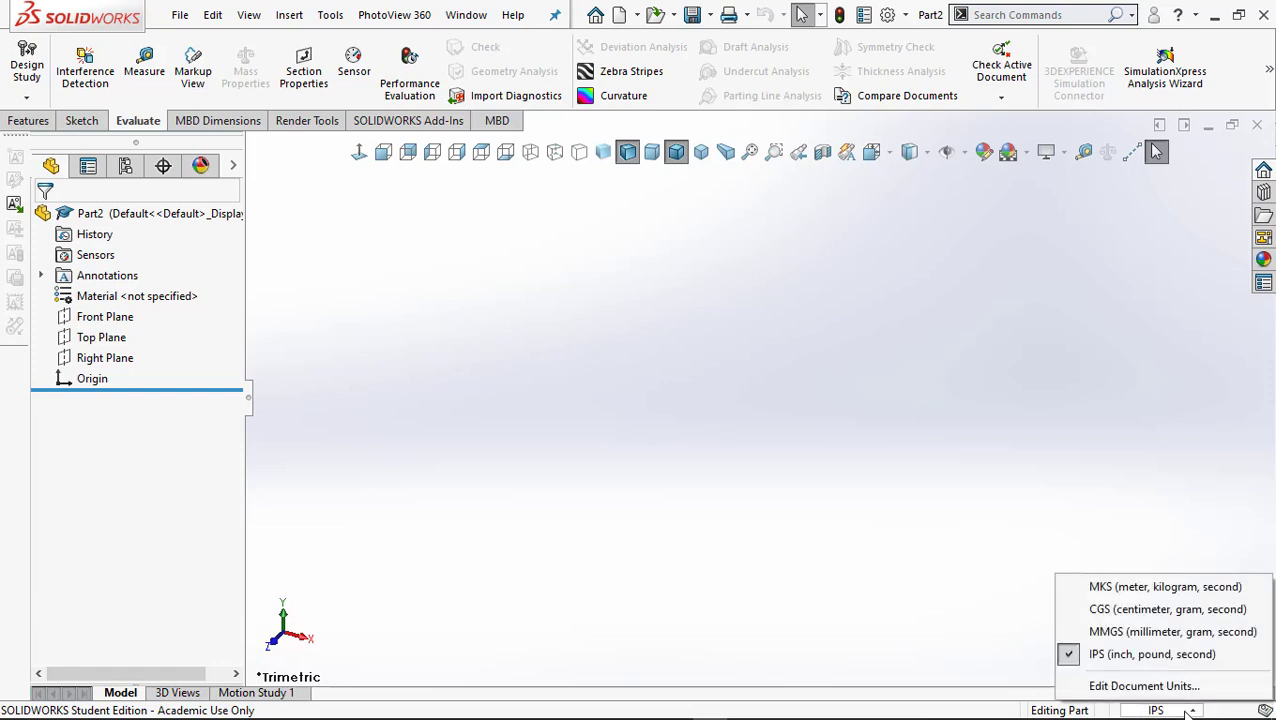
click(1149, 656)
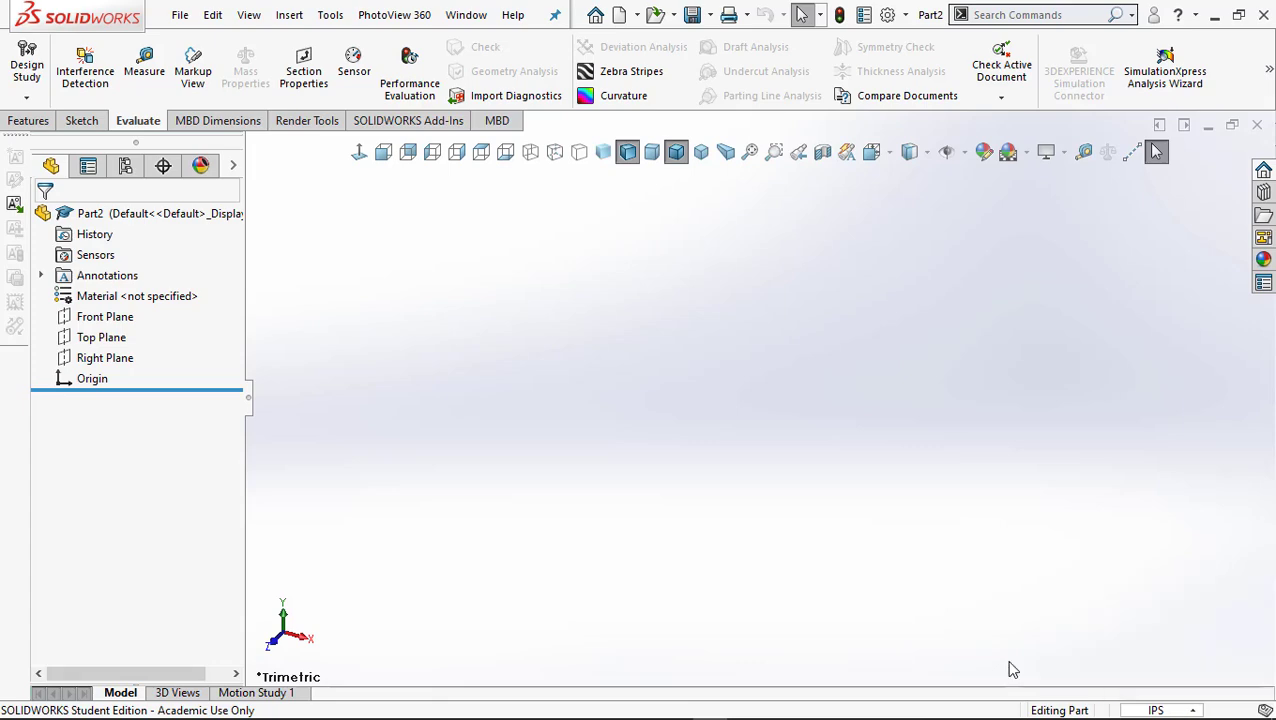
Set the overall drafting standard to ANSI in the document properties.
click(886, 15)
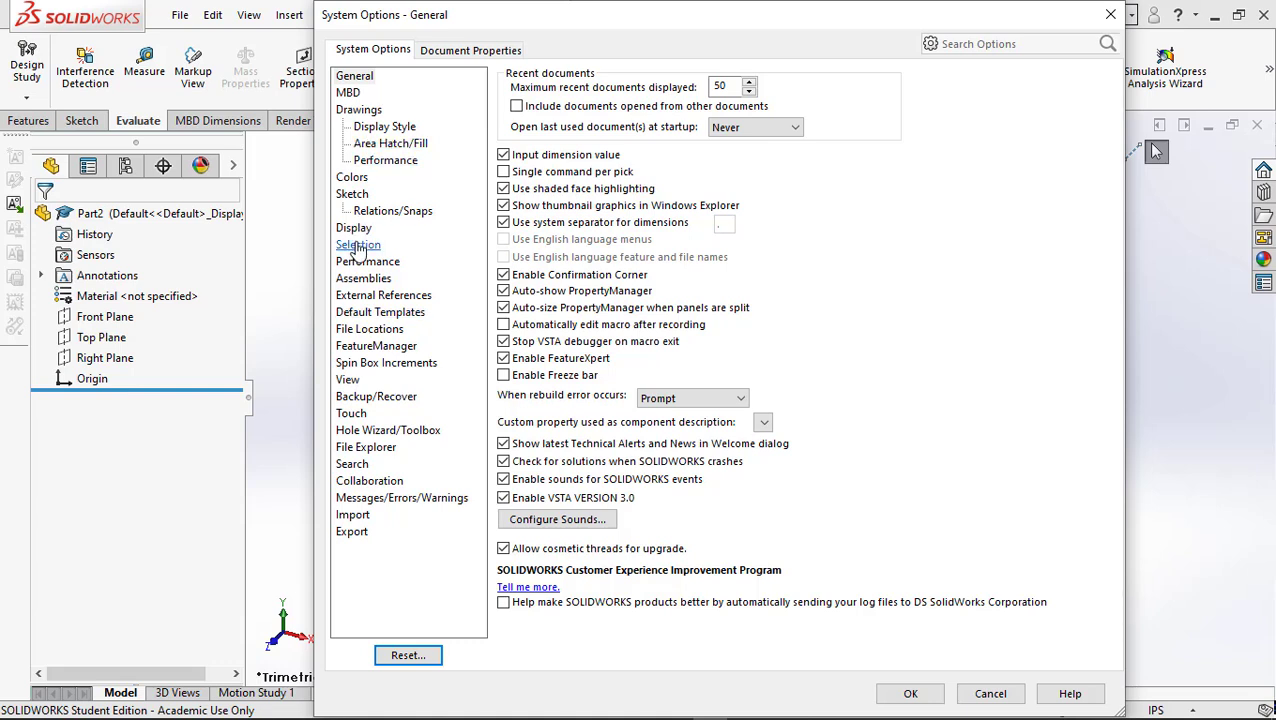
click(447, 50)
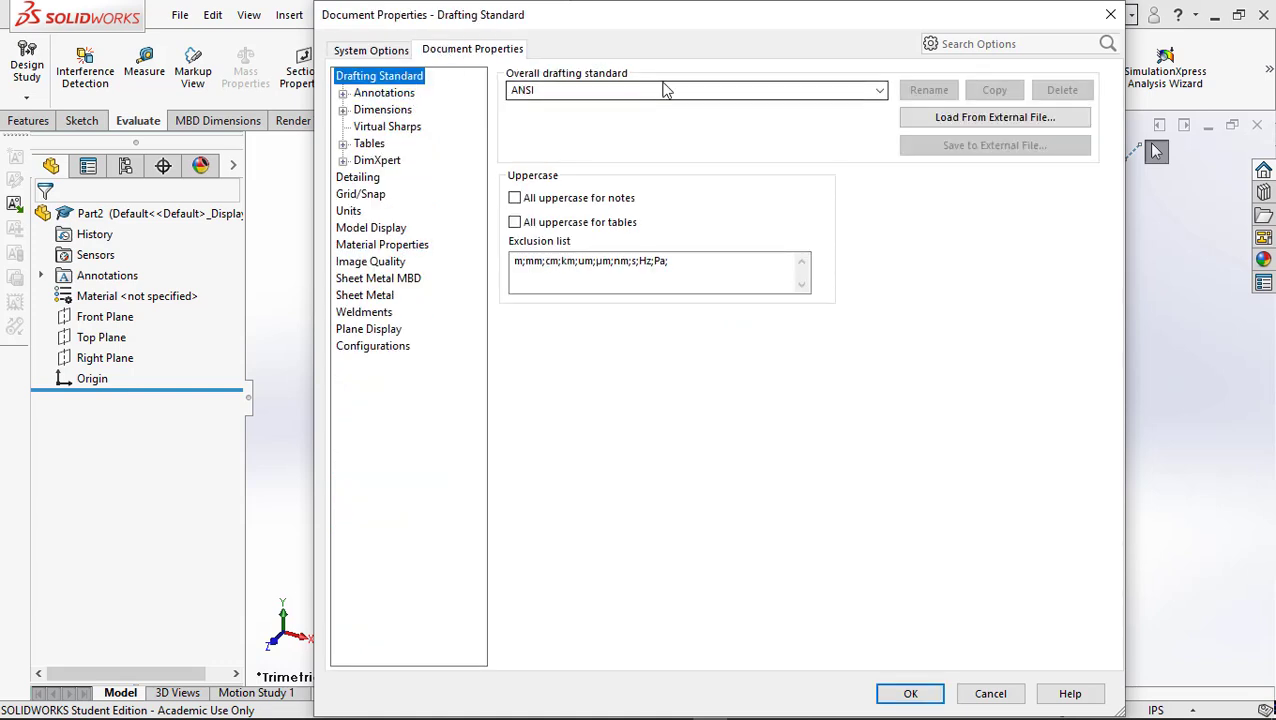
click(877, 92)
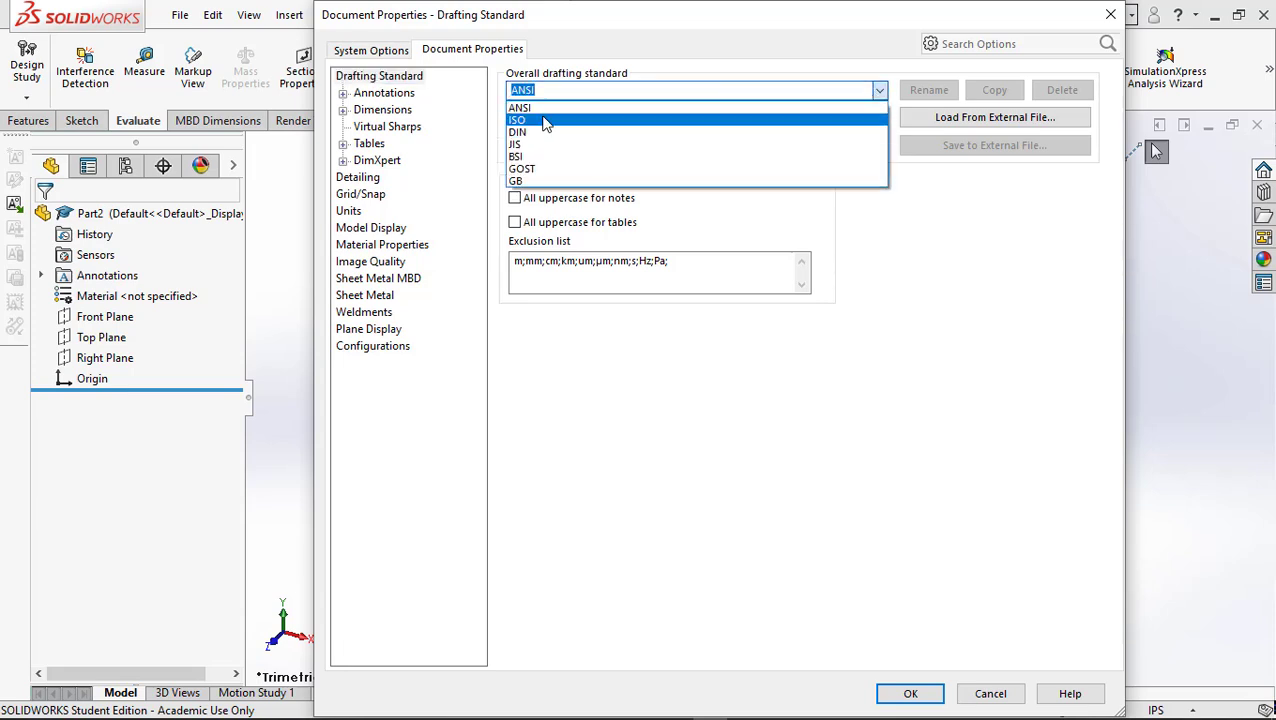
click(546, 121)
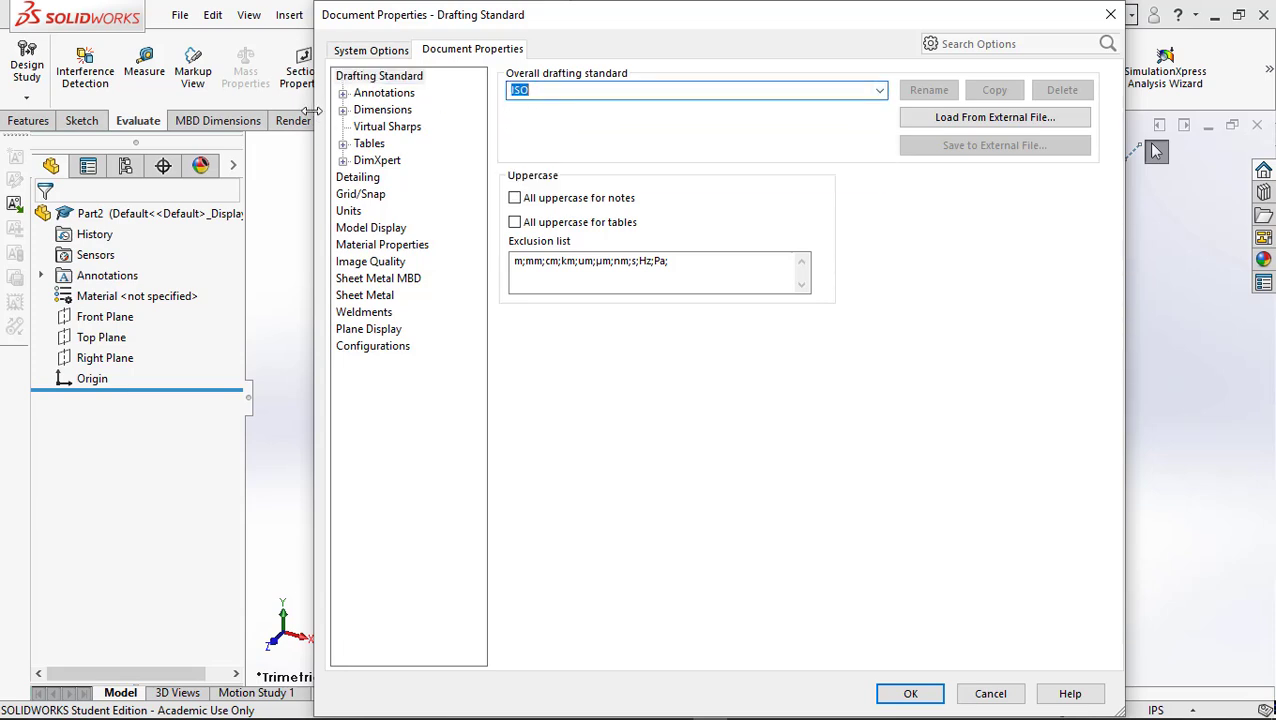
click(880, 92)
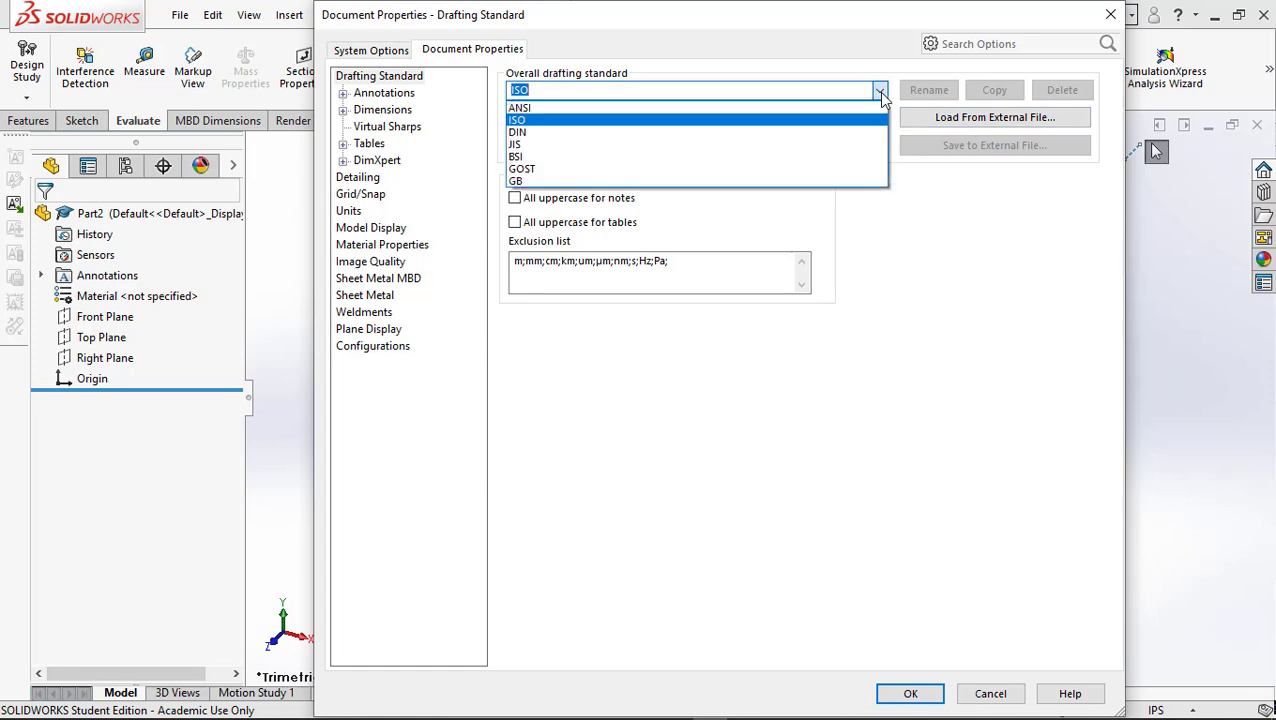
click(531, 108)
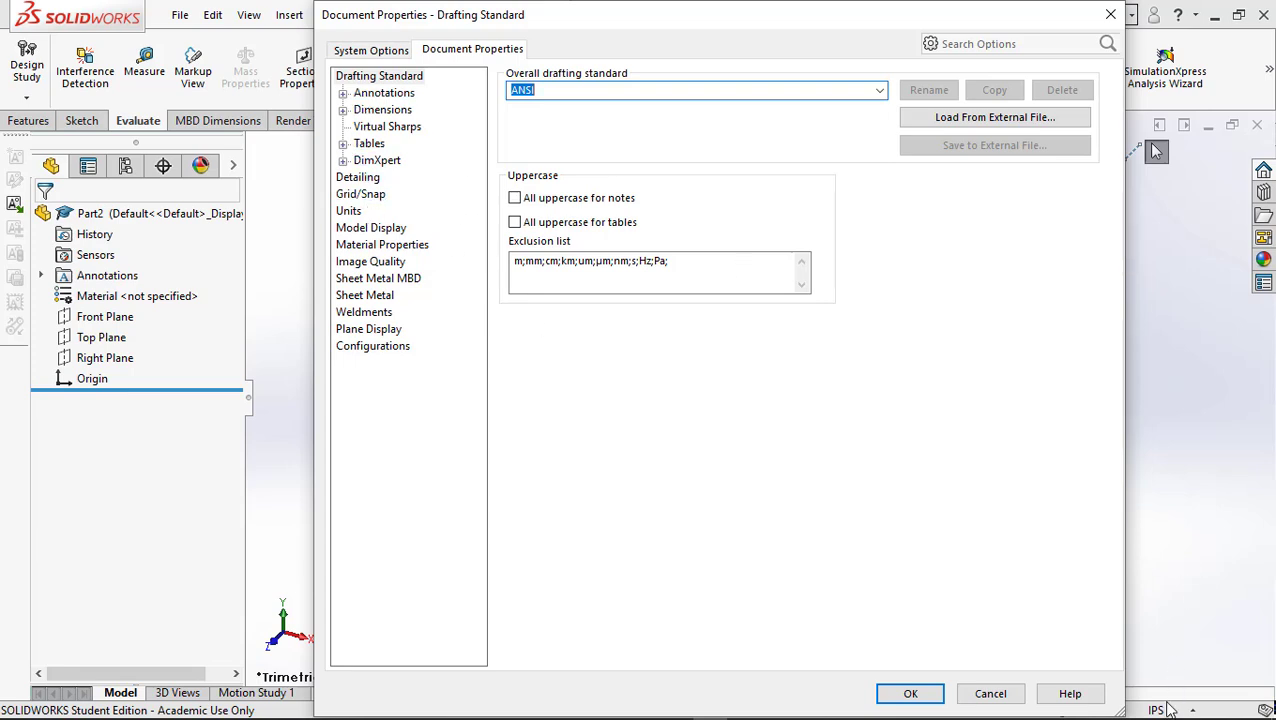
Set the basic length unit's decimals to .1234 in the document's units settings.
click(348, 212)
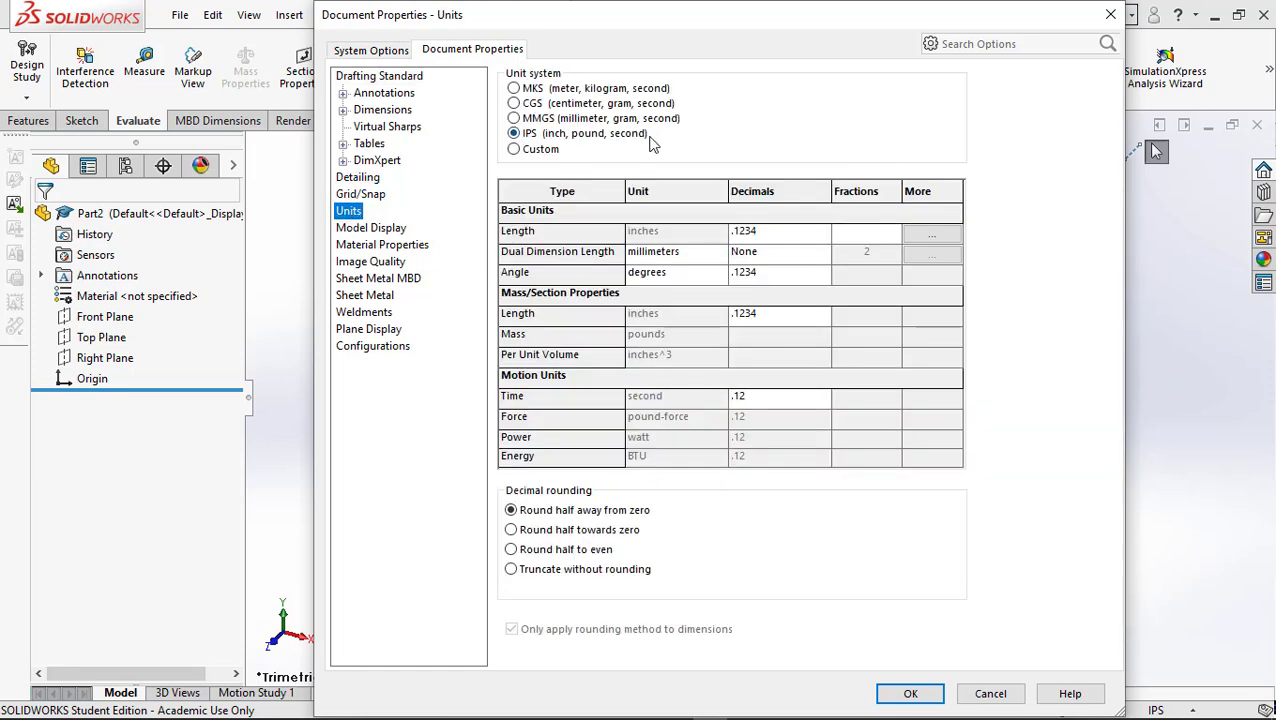
click(780, 234)
click(820, 234)
click(742, 258)
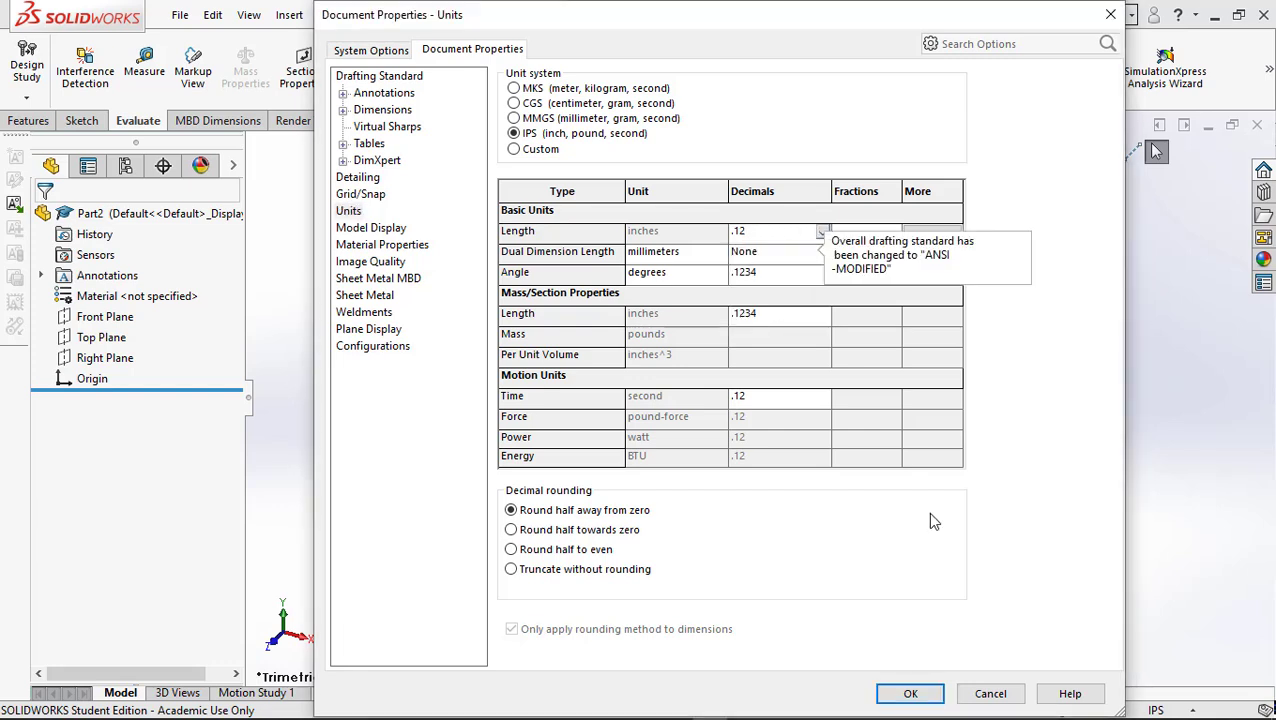
click(820, 233)
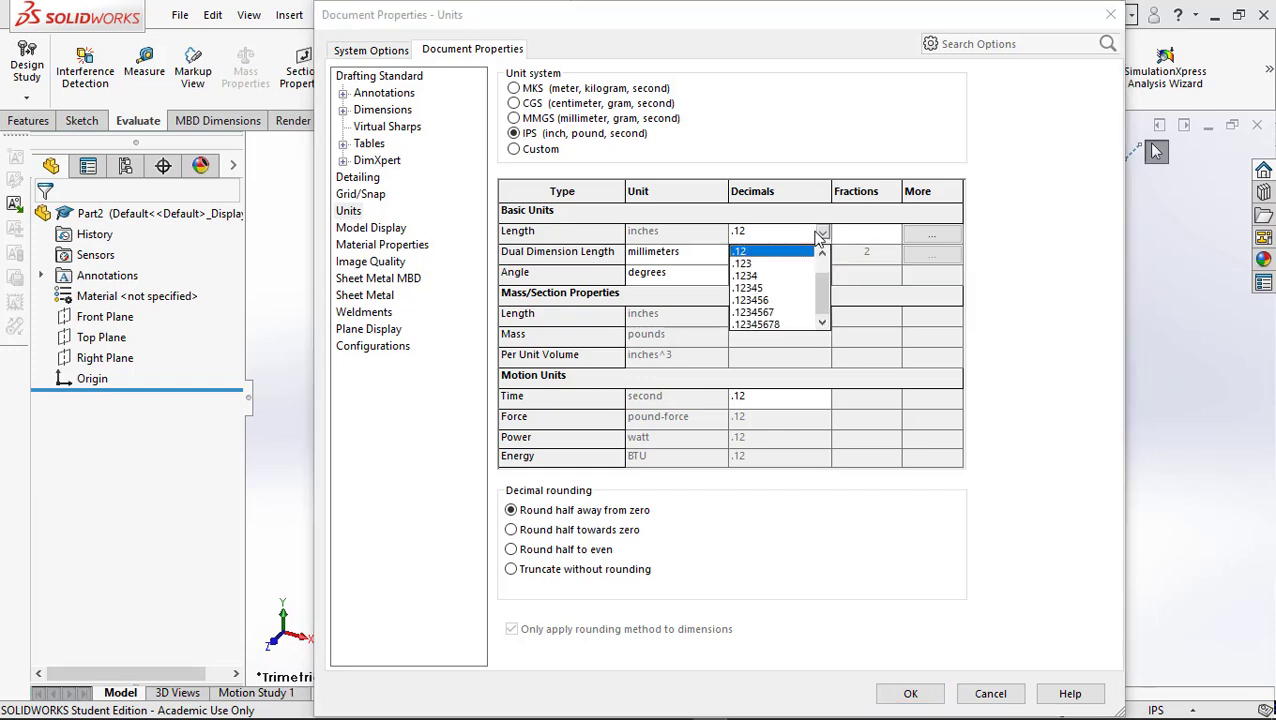
click(752, 283)
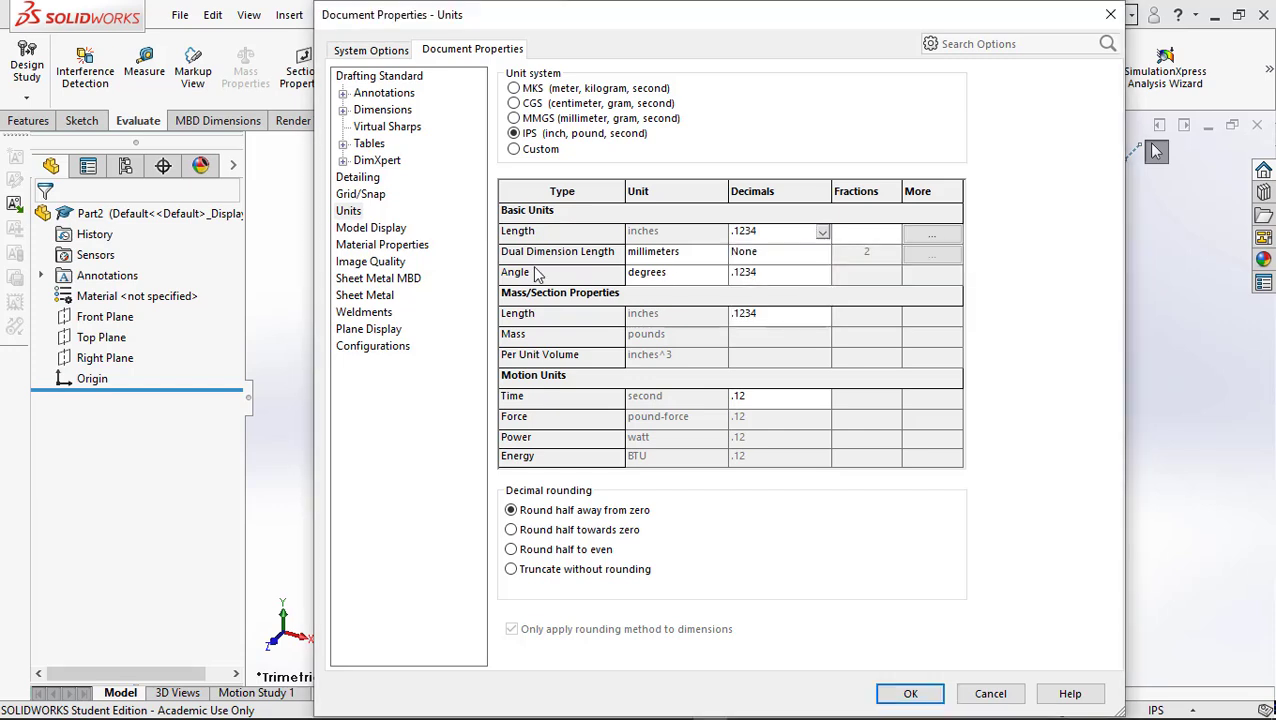
Set the dual dimension length's decimals to .1234 and apply the document properties.
click(822, 253)
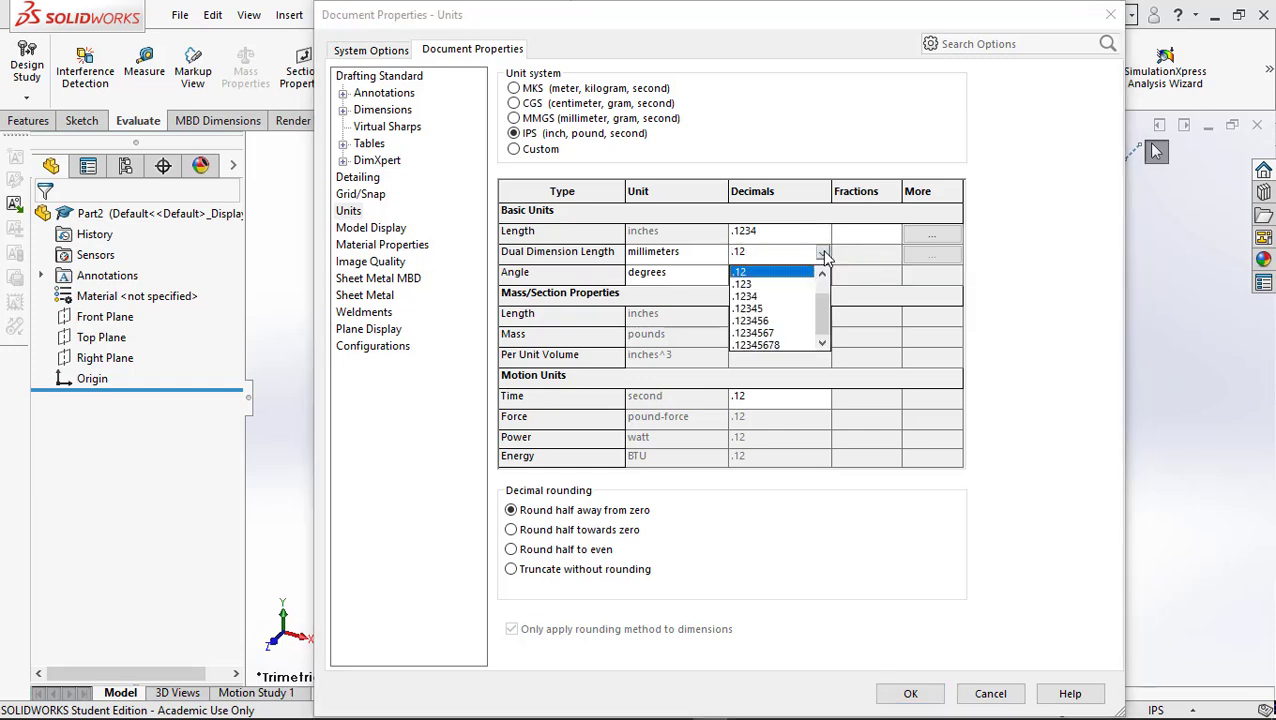
click(749, 296)
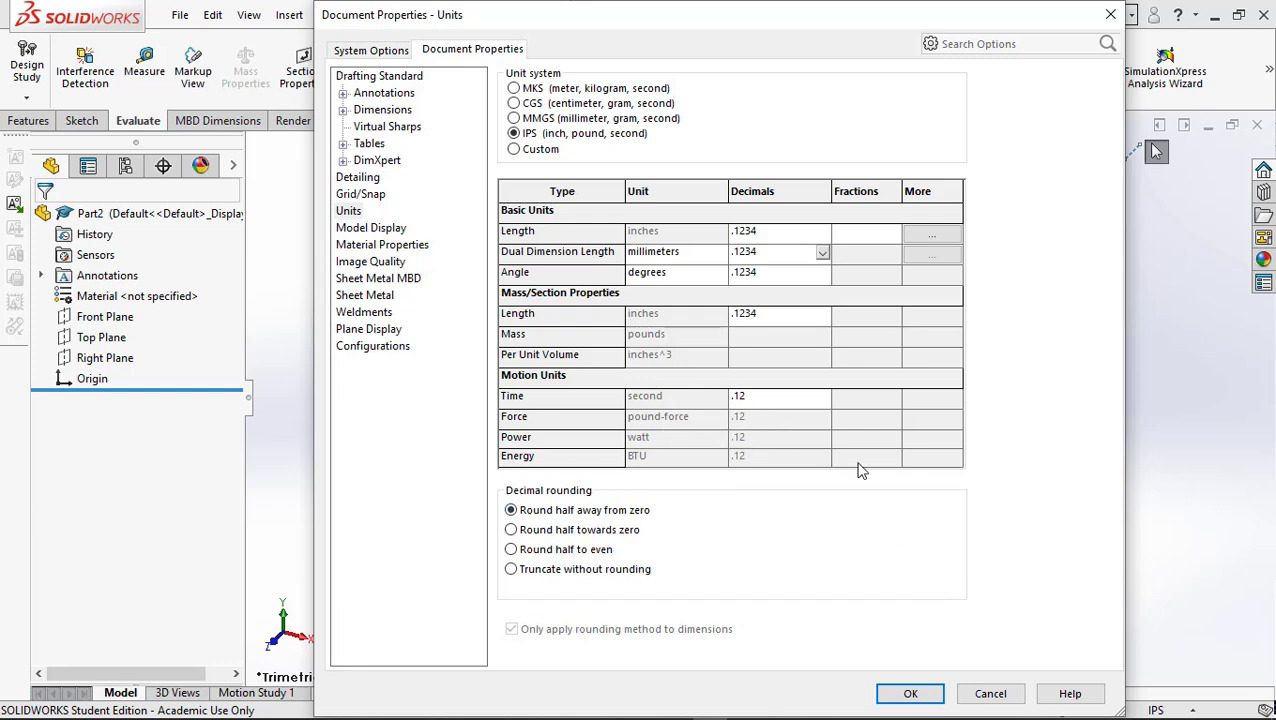
click(912, 694)
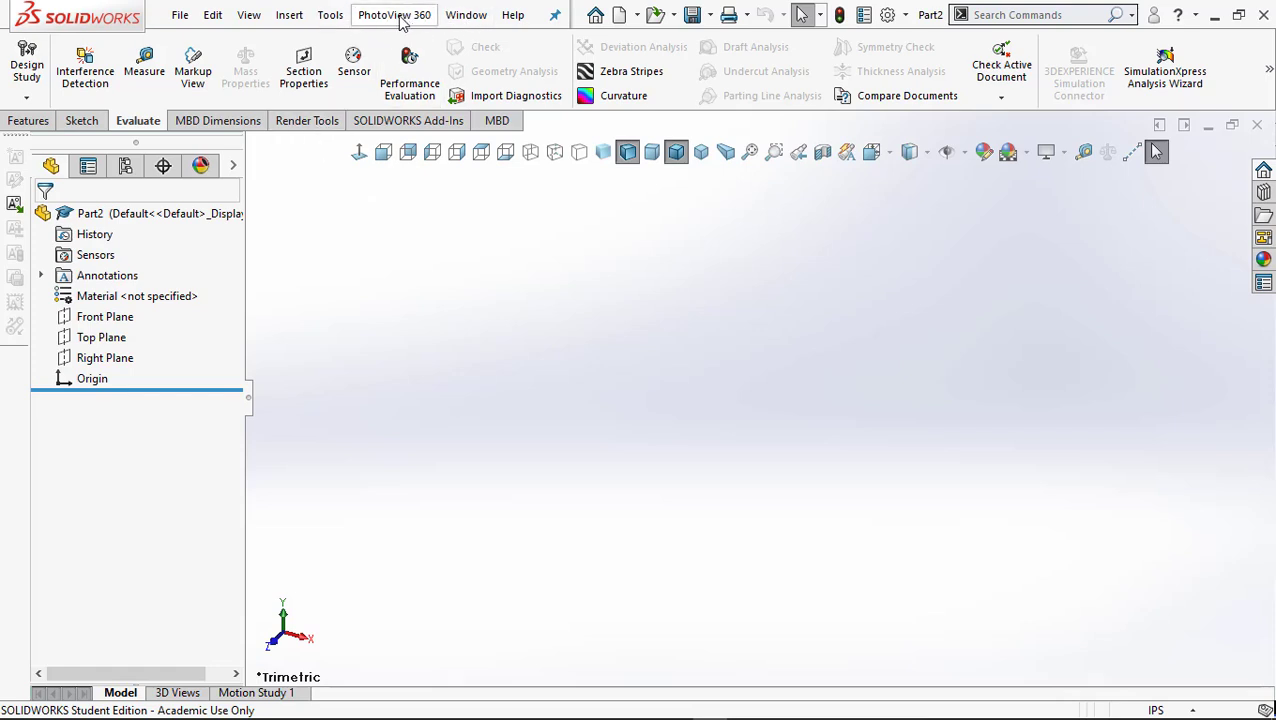
Examine the list of available add-ins, including PhotoView 360, and close it without changing anything.
click(331, 16)
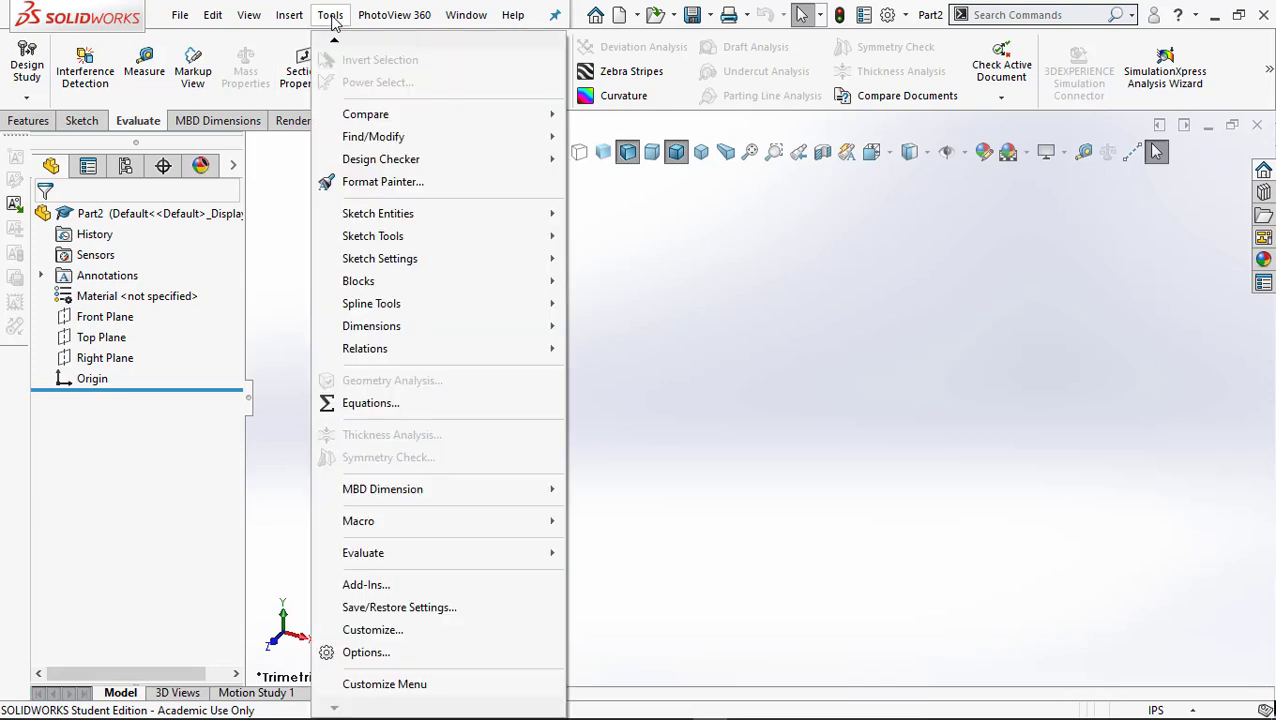
click(366, 586)
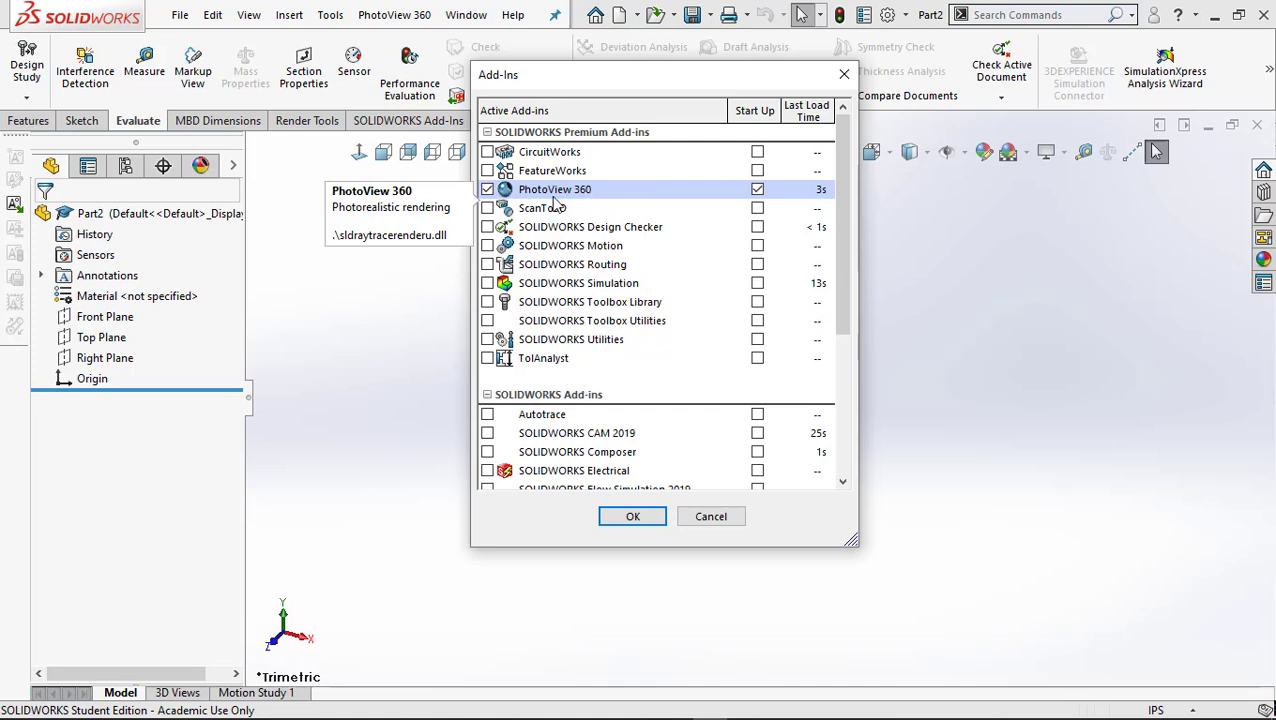
click(718, 516)
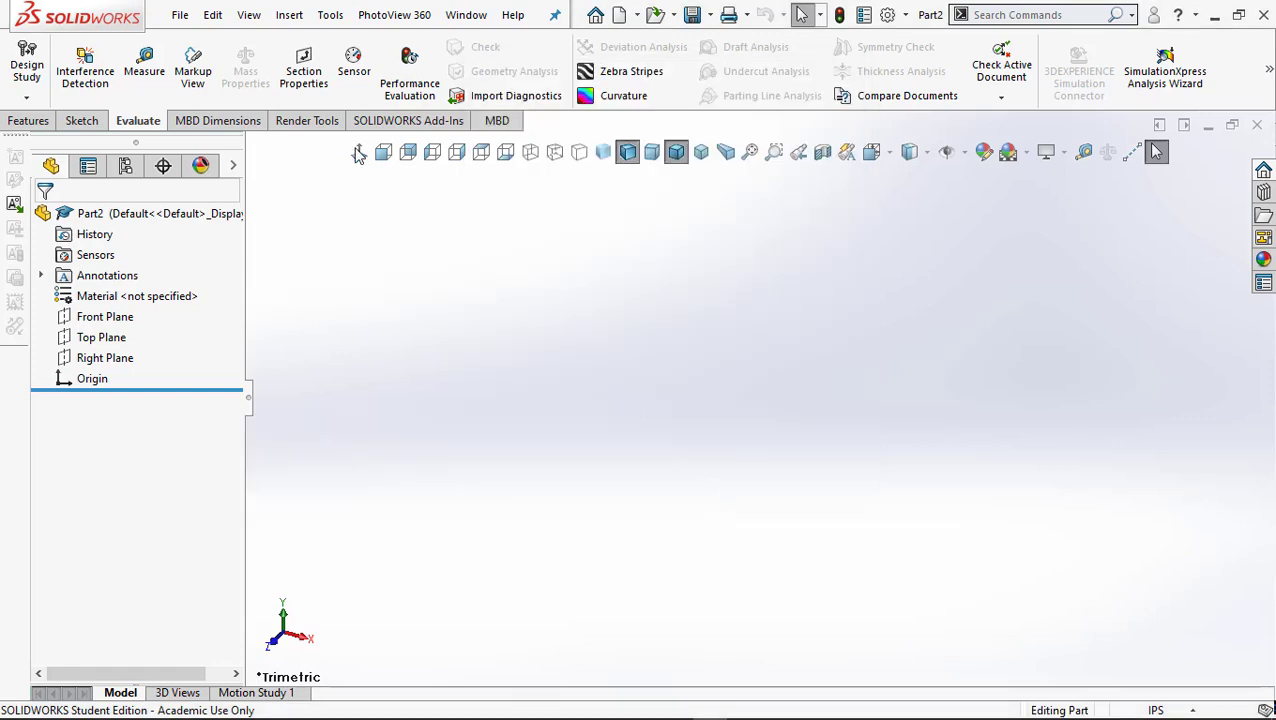
click(333, 16)
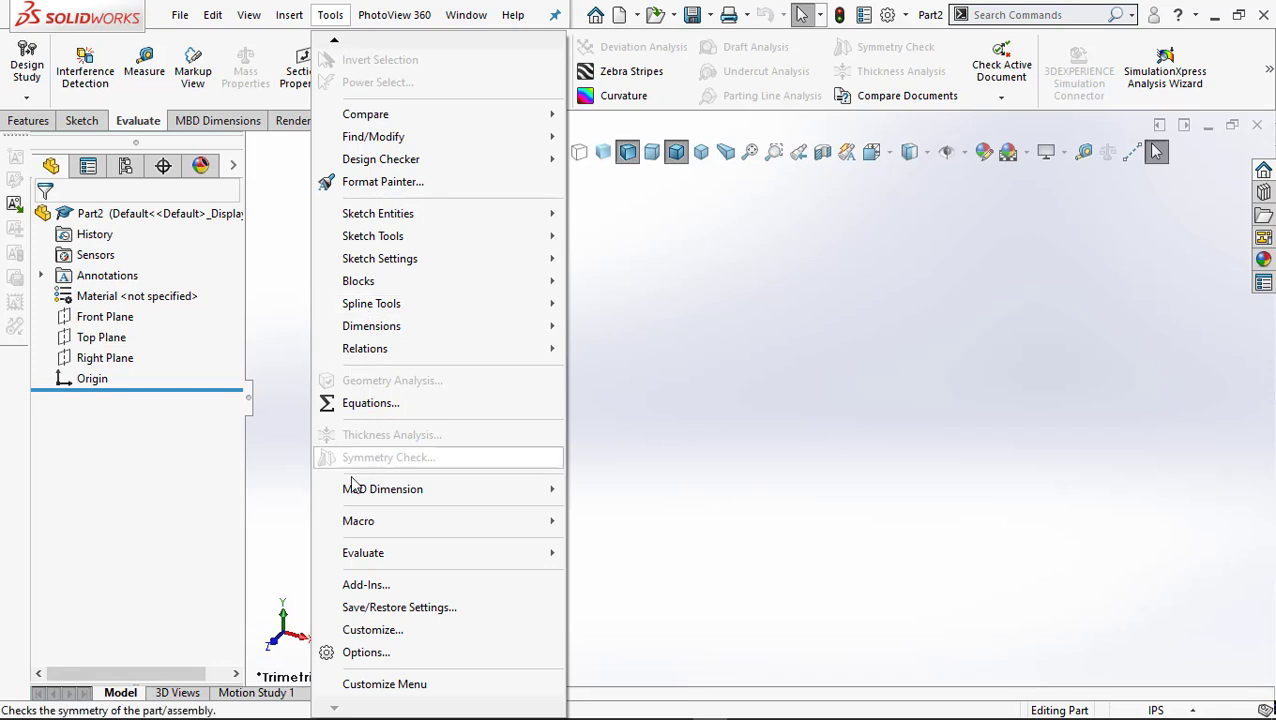
click(360, 585)
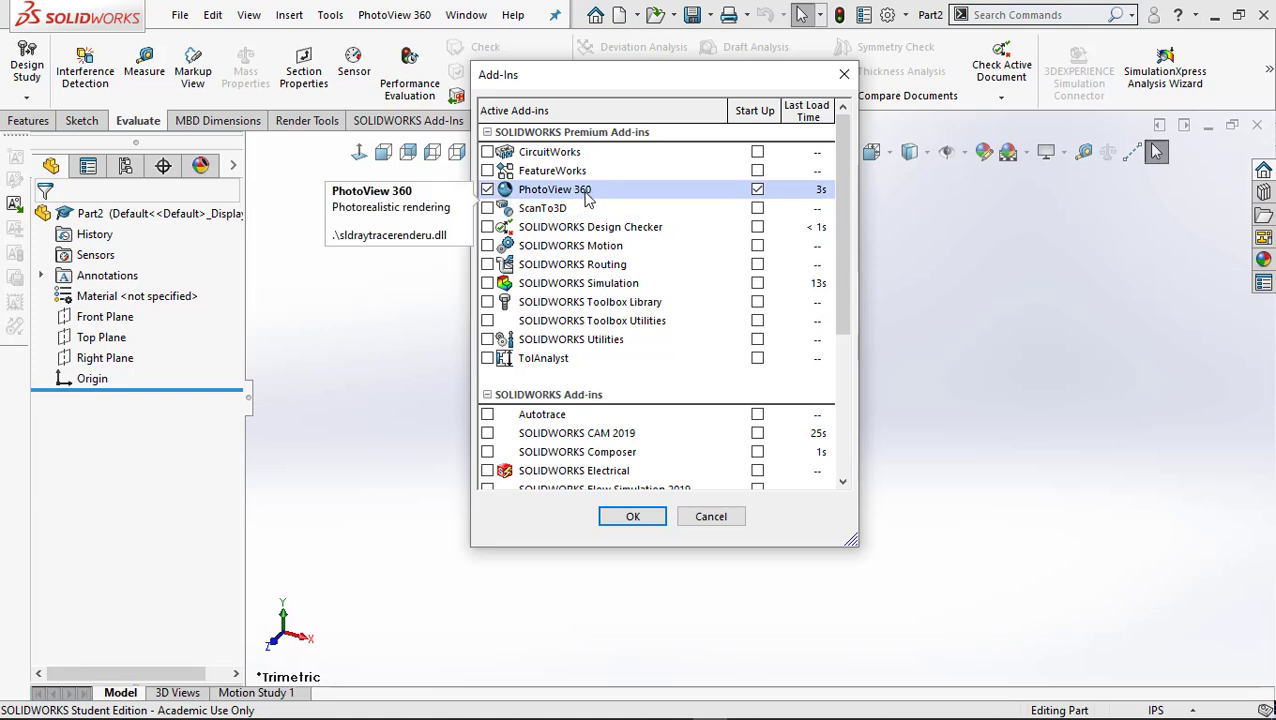
click(705, 518)
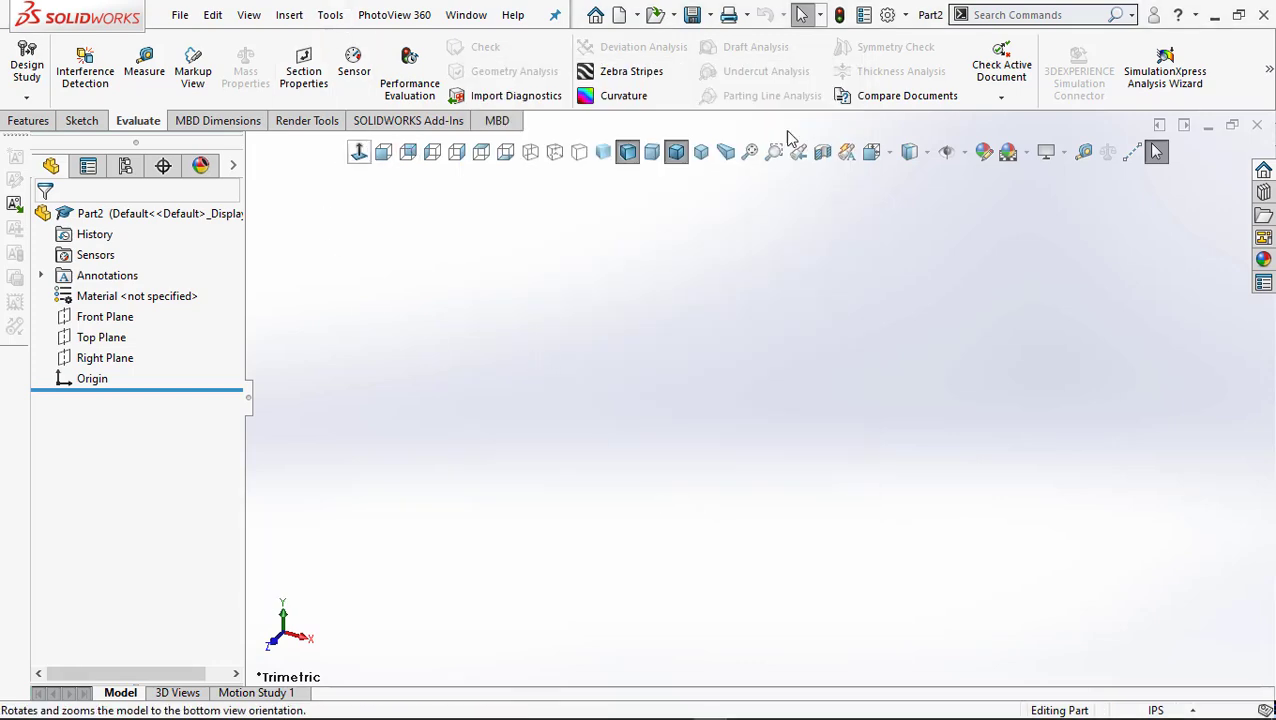
Open the interface customization settings and examine the command categories, including Tools and Weldments.
click(335, 15)
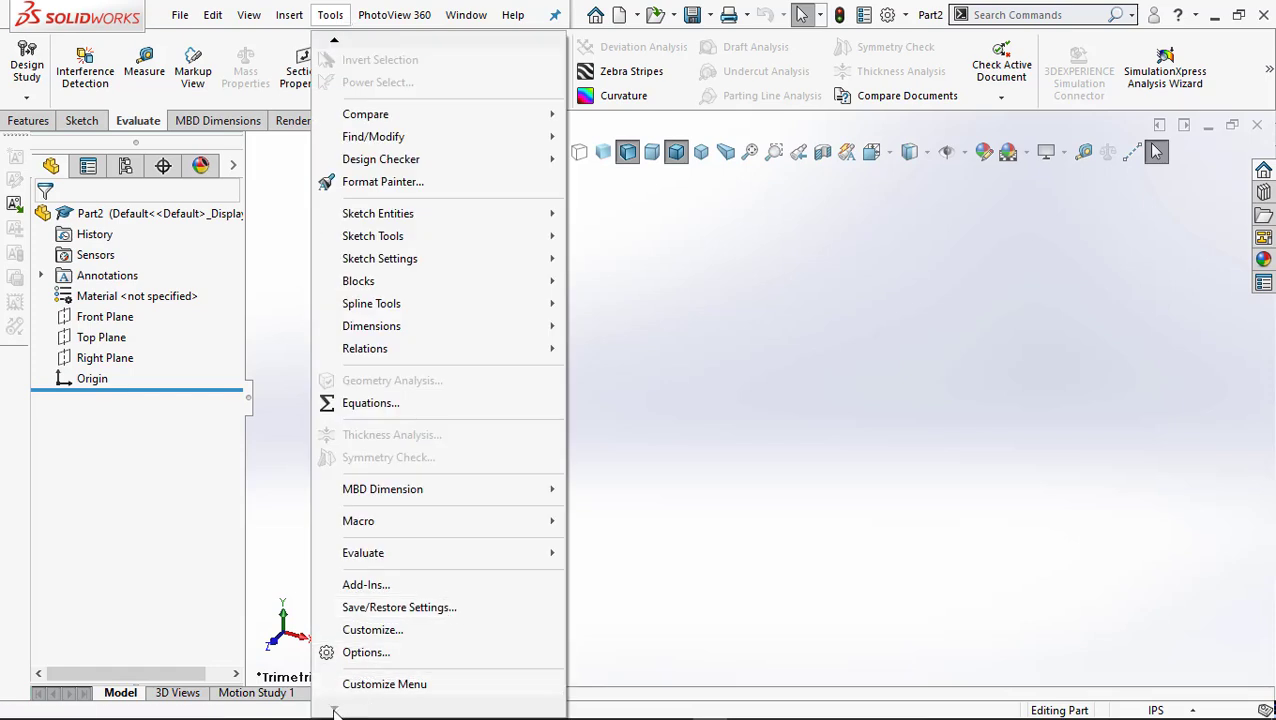
click(370, 630)
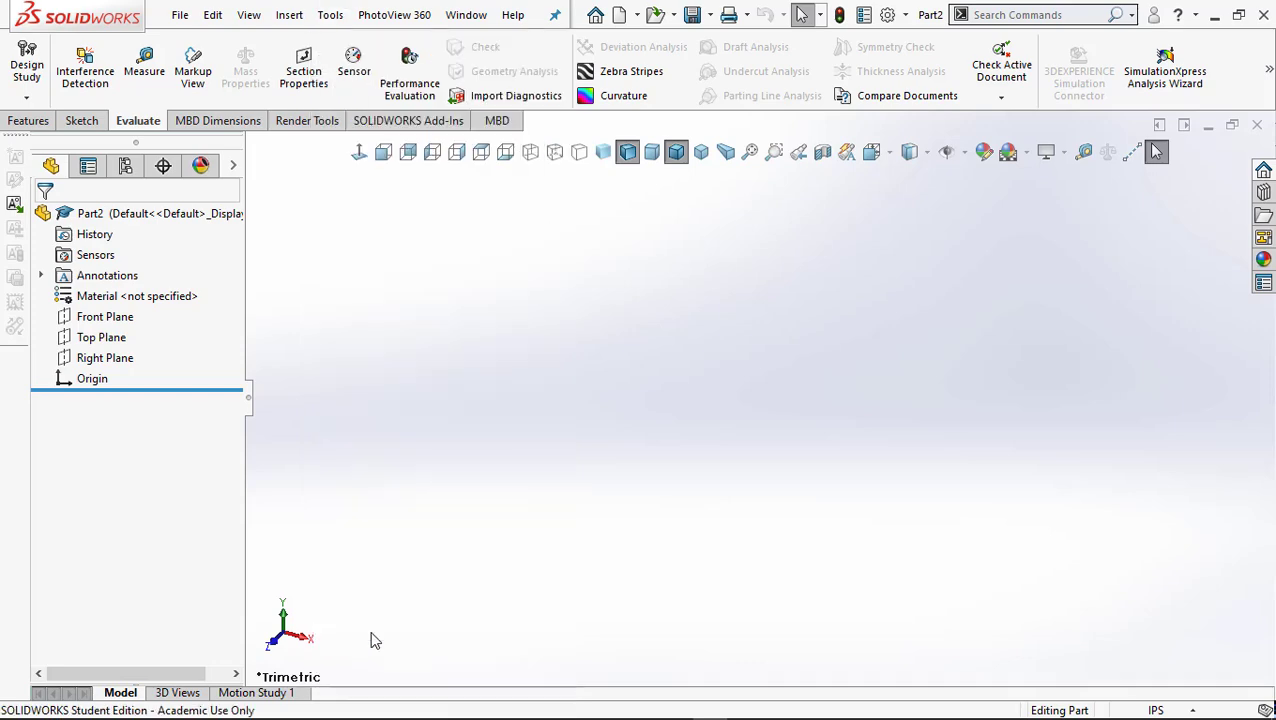
drag(257, 55, 429, 41)
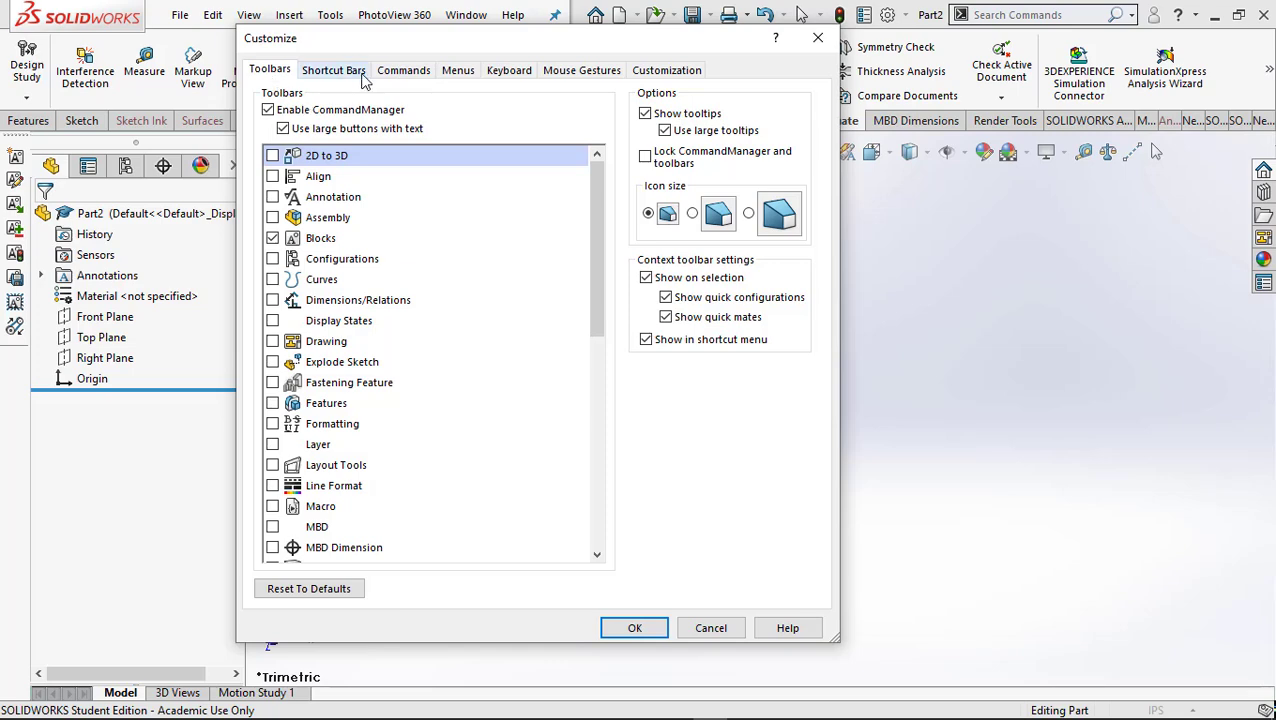
click(333, 72)
click(403, 72)
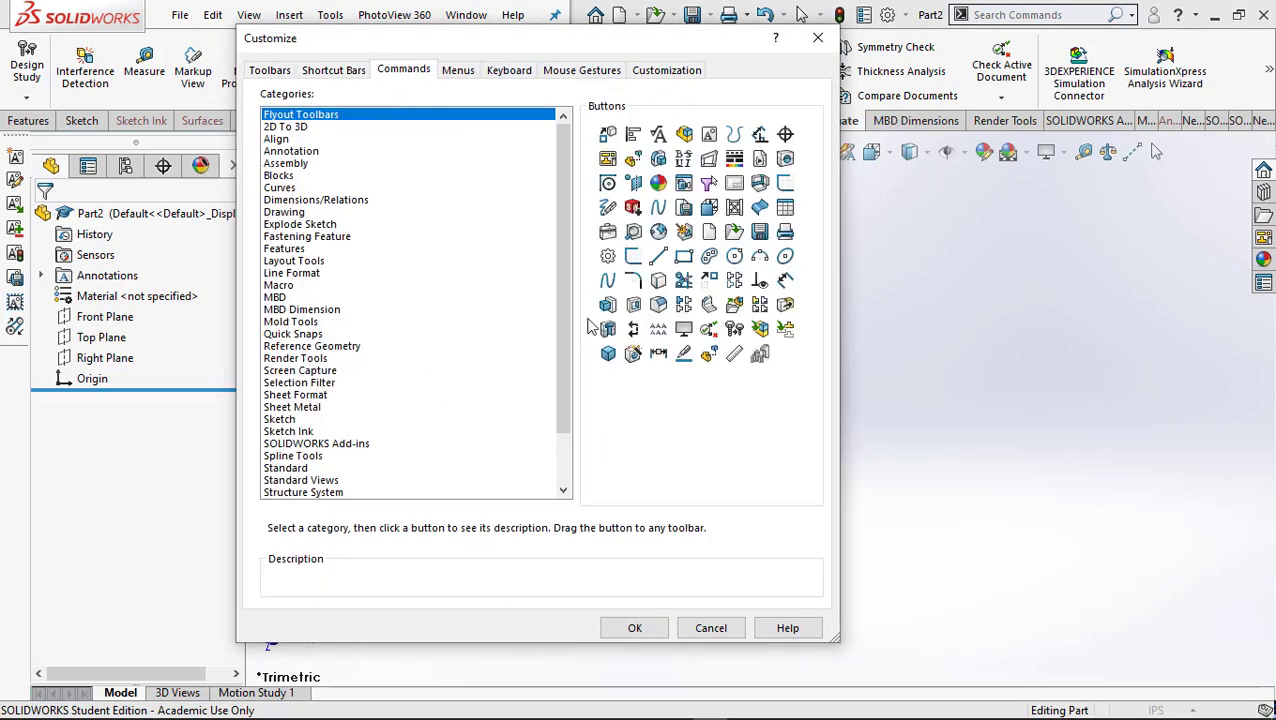
drag(546, 42, 480, 179)
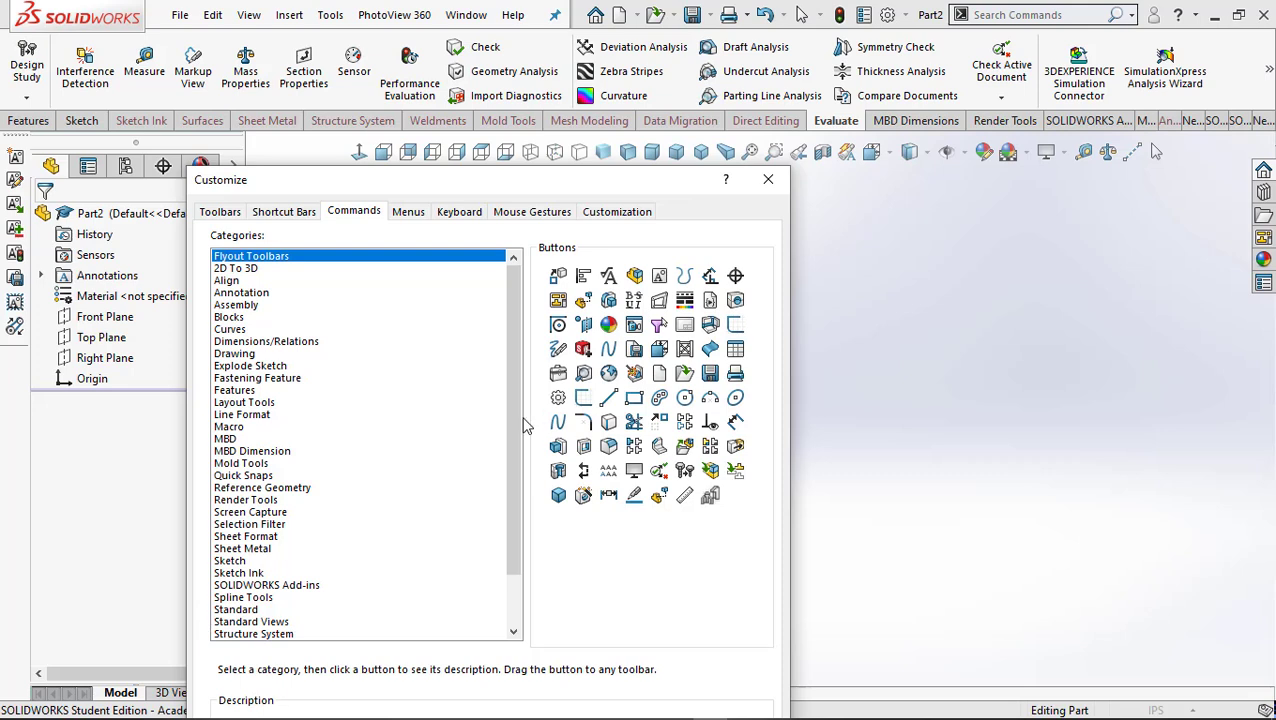
drag(518, 421, 519, 535)
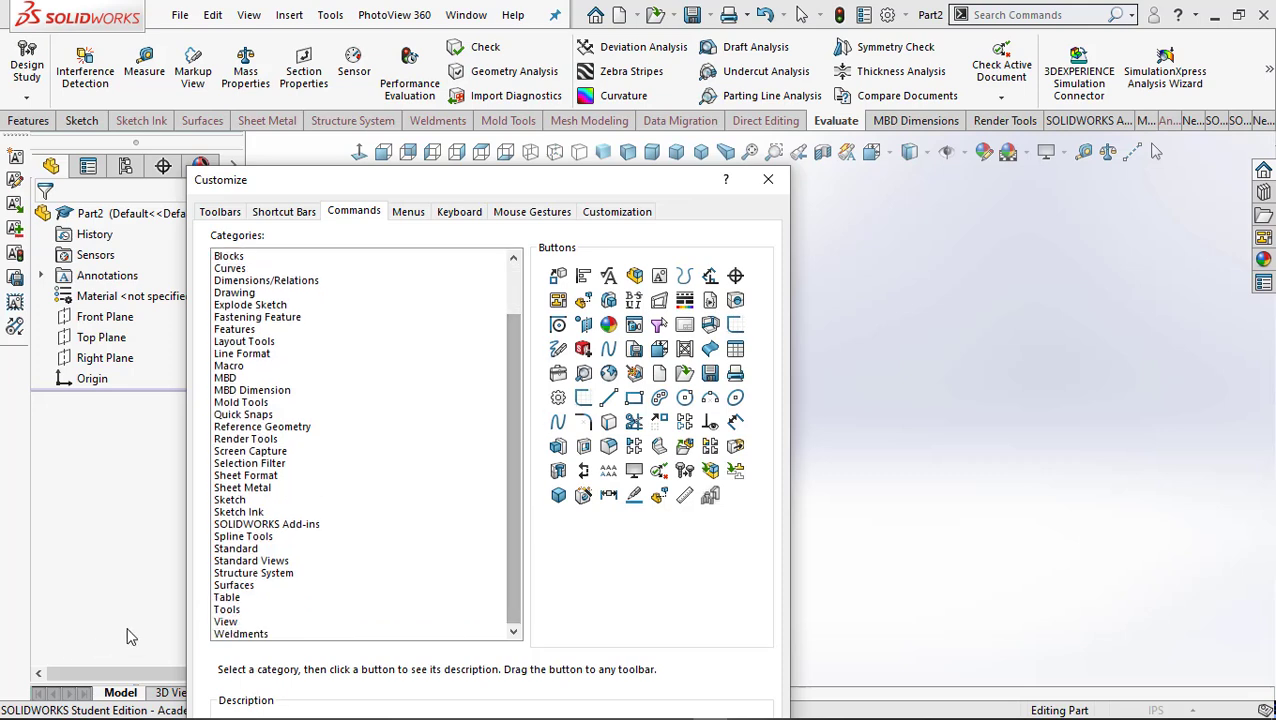
click(230, 585)
click(229, 609)
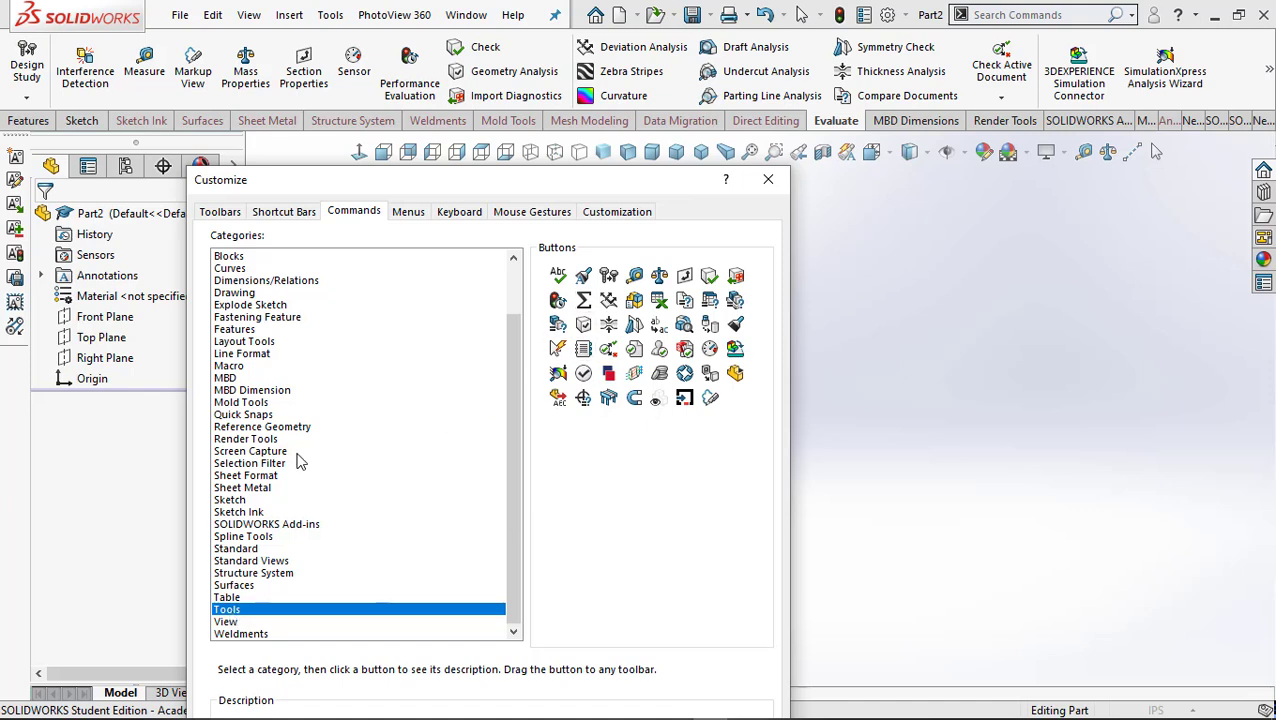
click(238, 633)
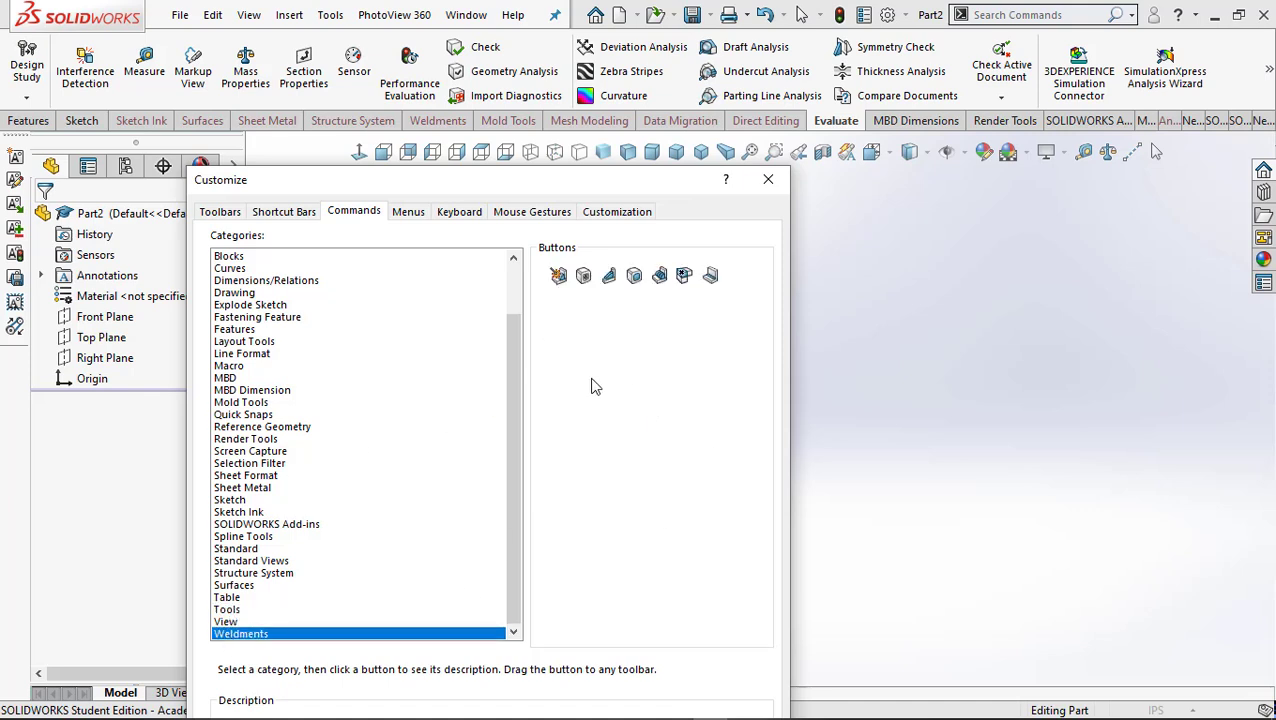
Add the Standard category's Save and Delete commands to the heads-up view toolbar and remove both again.
click(245, 550)
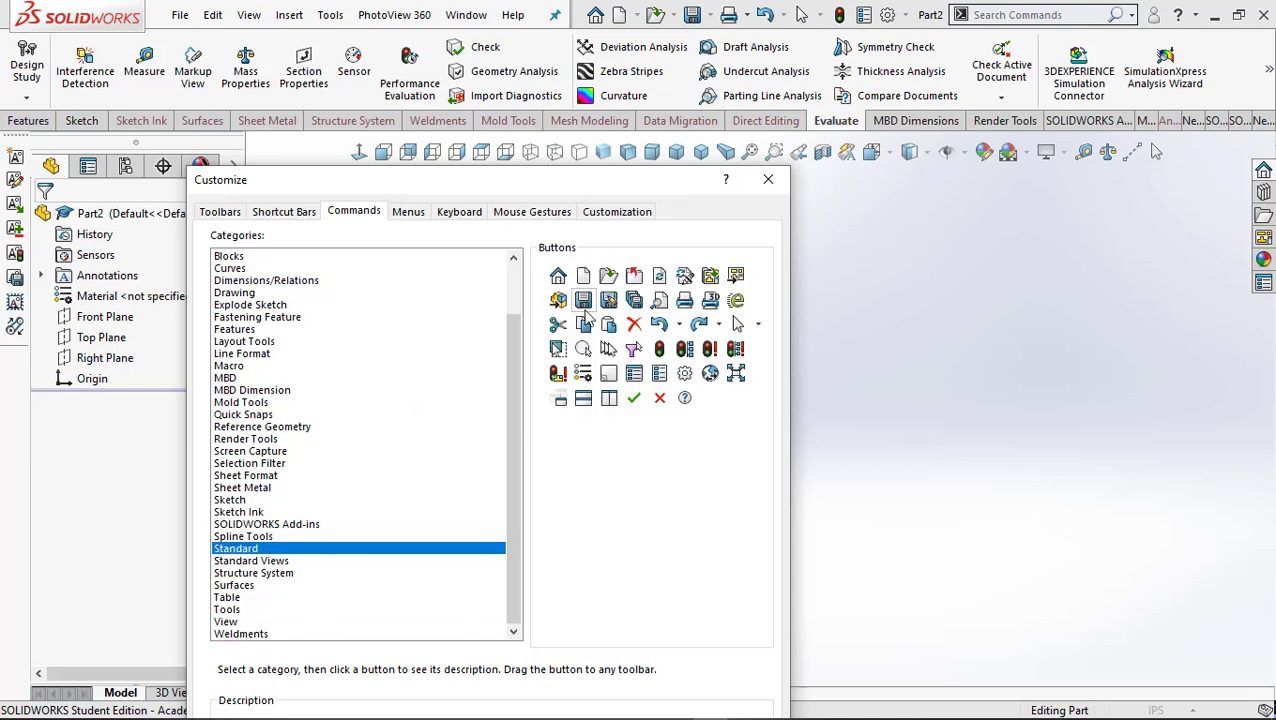
drag(583, 300, 1172, 155)
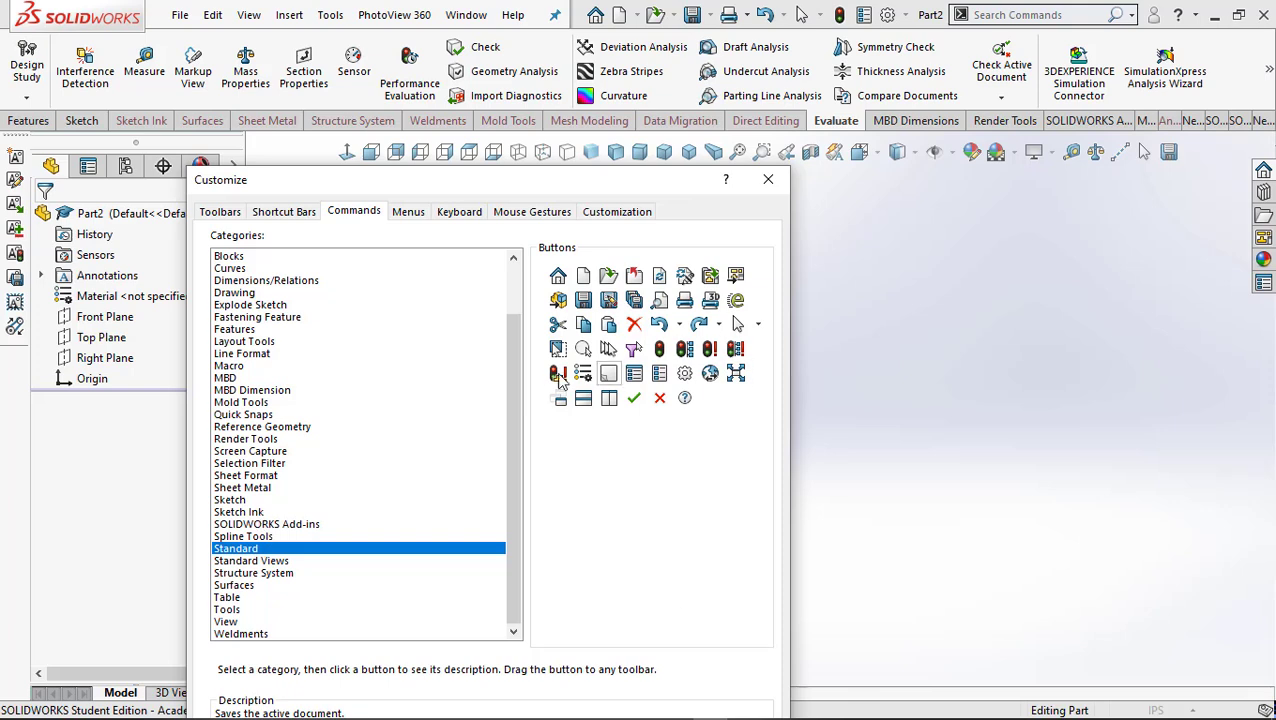
drag(634, 324, 1178, 155)
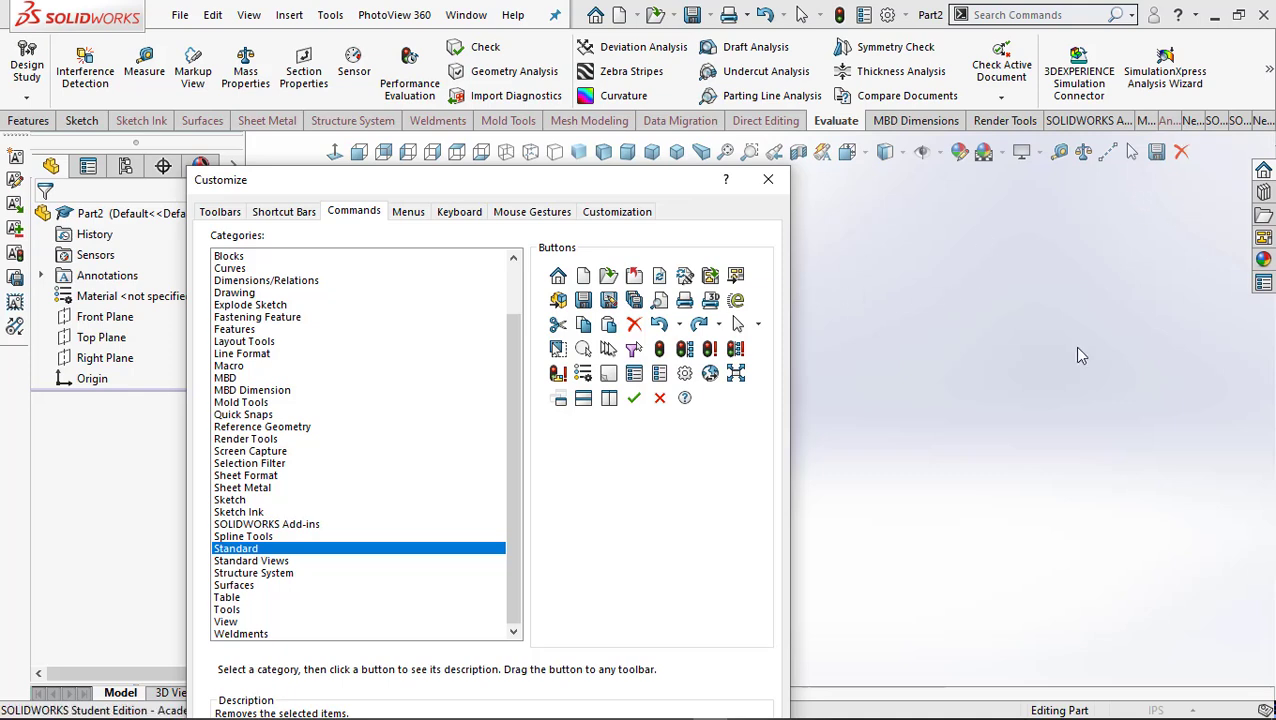
drag(1156, 151, 680, 518)
drag(1170, 160, 528, 495)
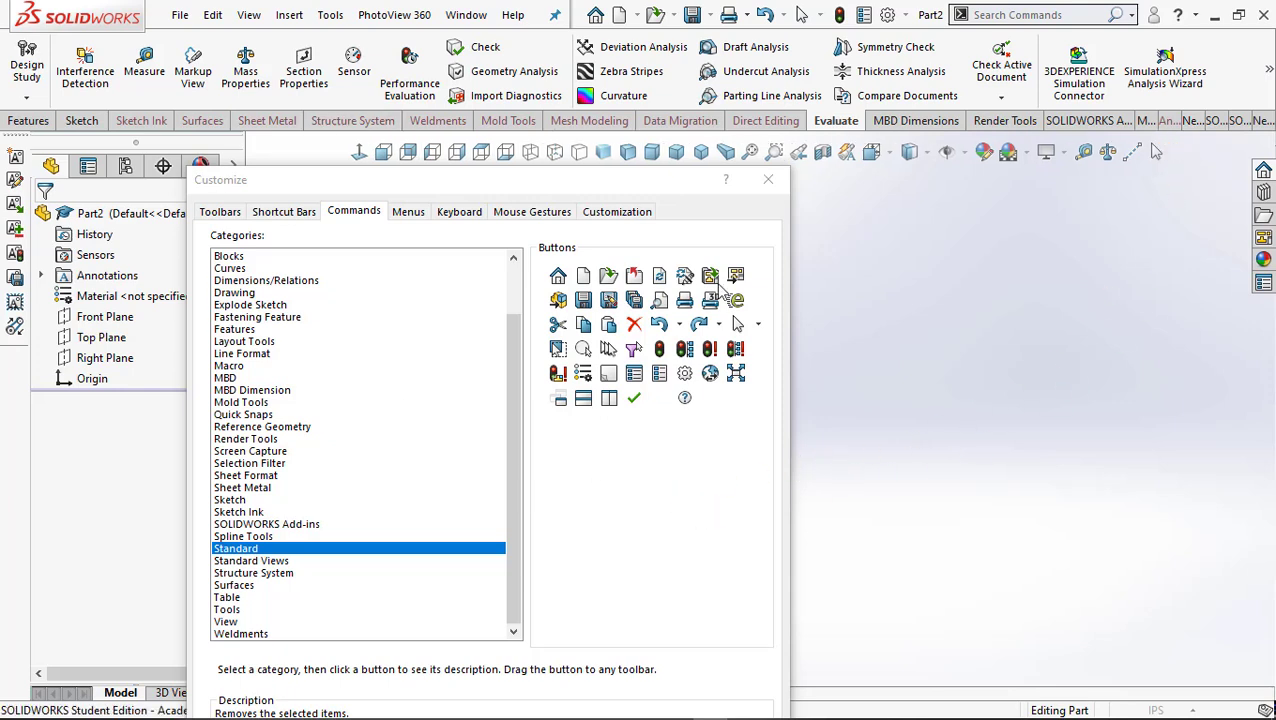
Examine the Surfaces category's commands and close the customization settings.
click(233, 589)
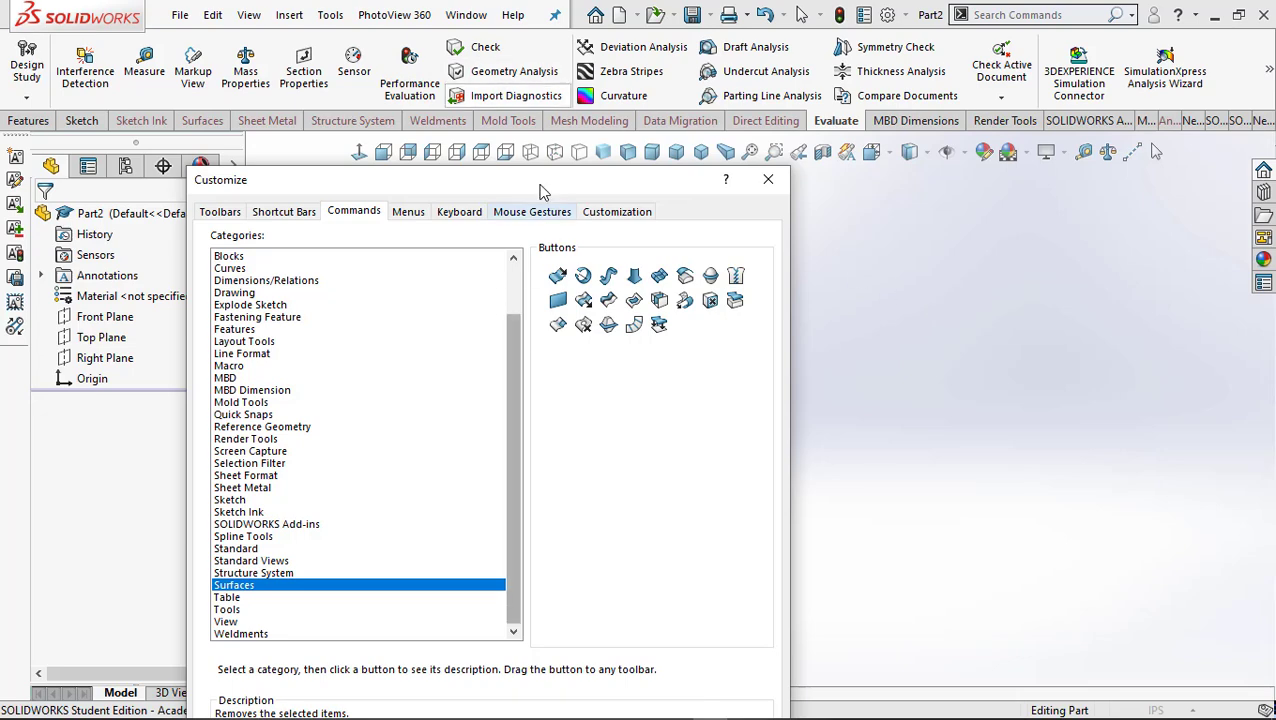
drag(538, 185, 545, 60)
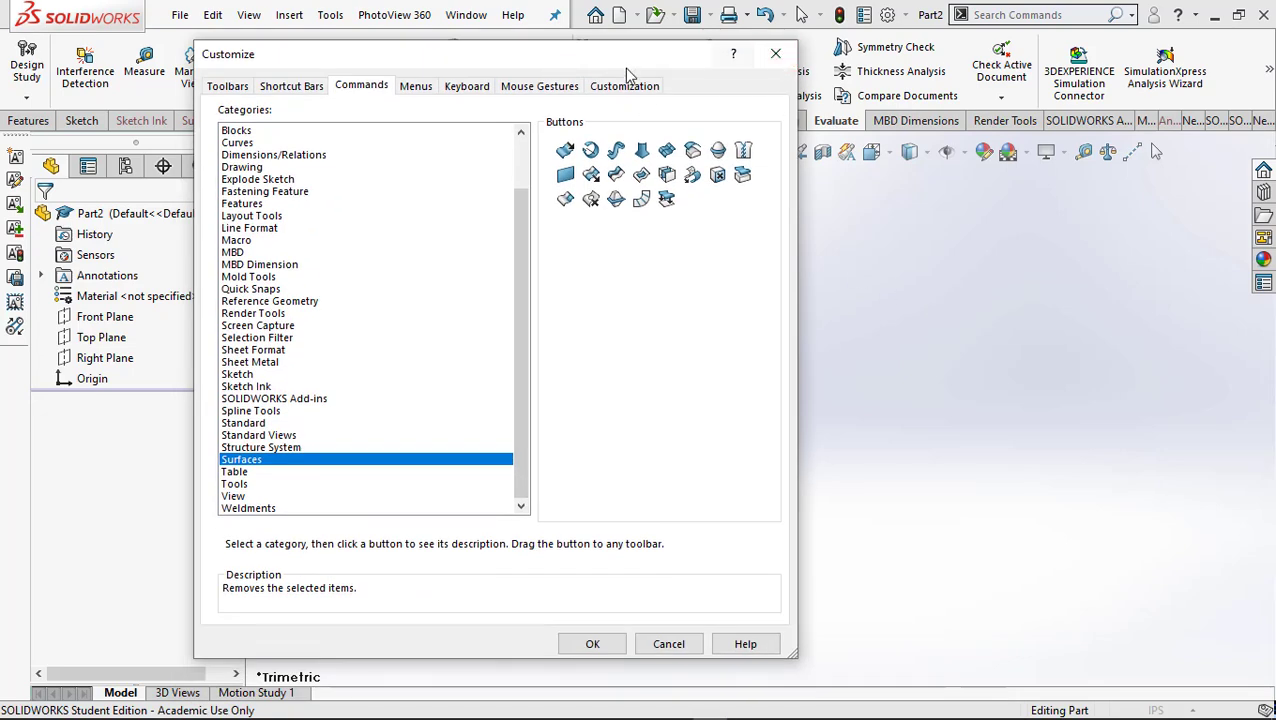
drag(628, 56, 792, 201)
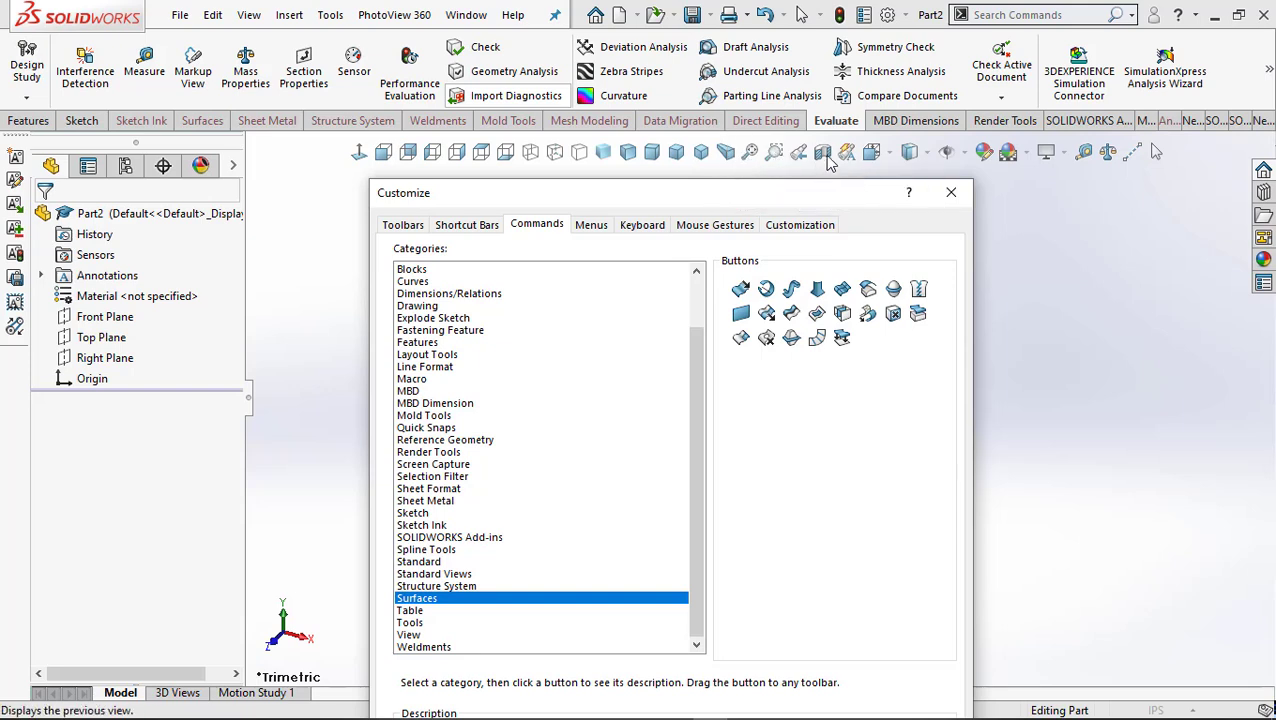
click(955, 198)
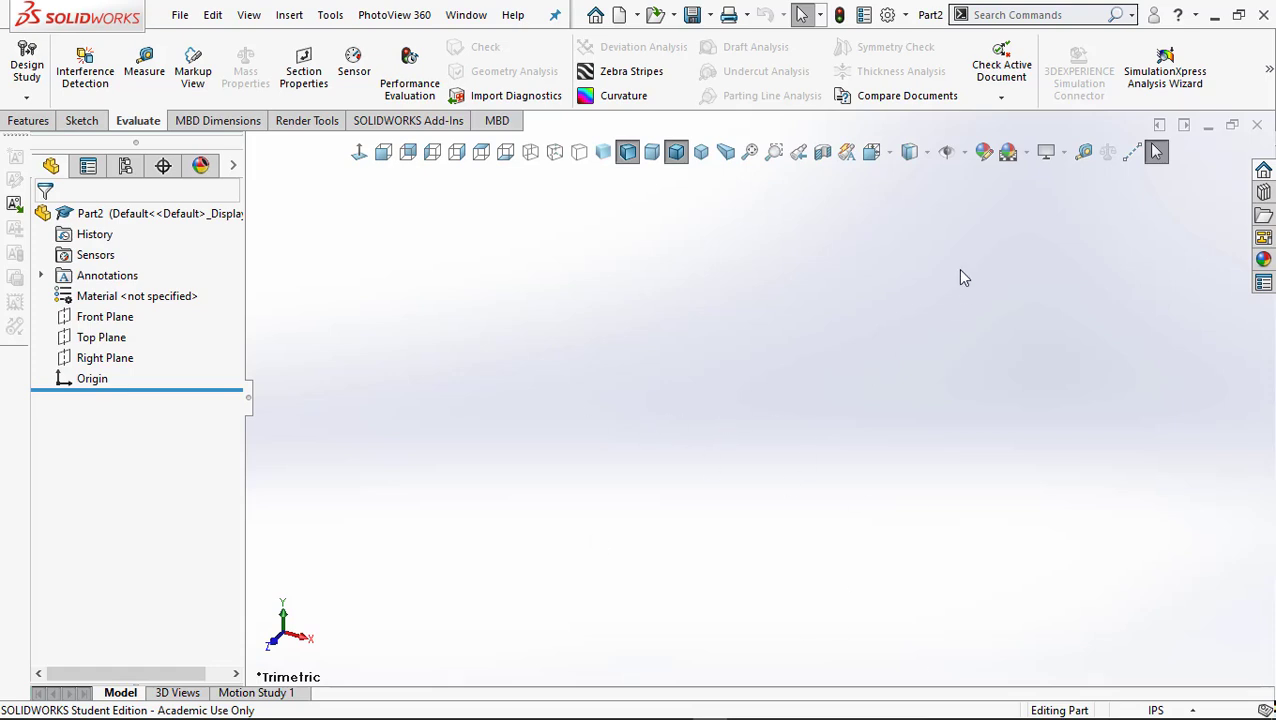
Apply the Plain White scene as the part's background.
click(1025, 152)
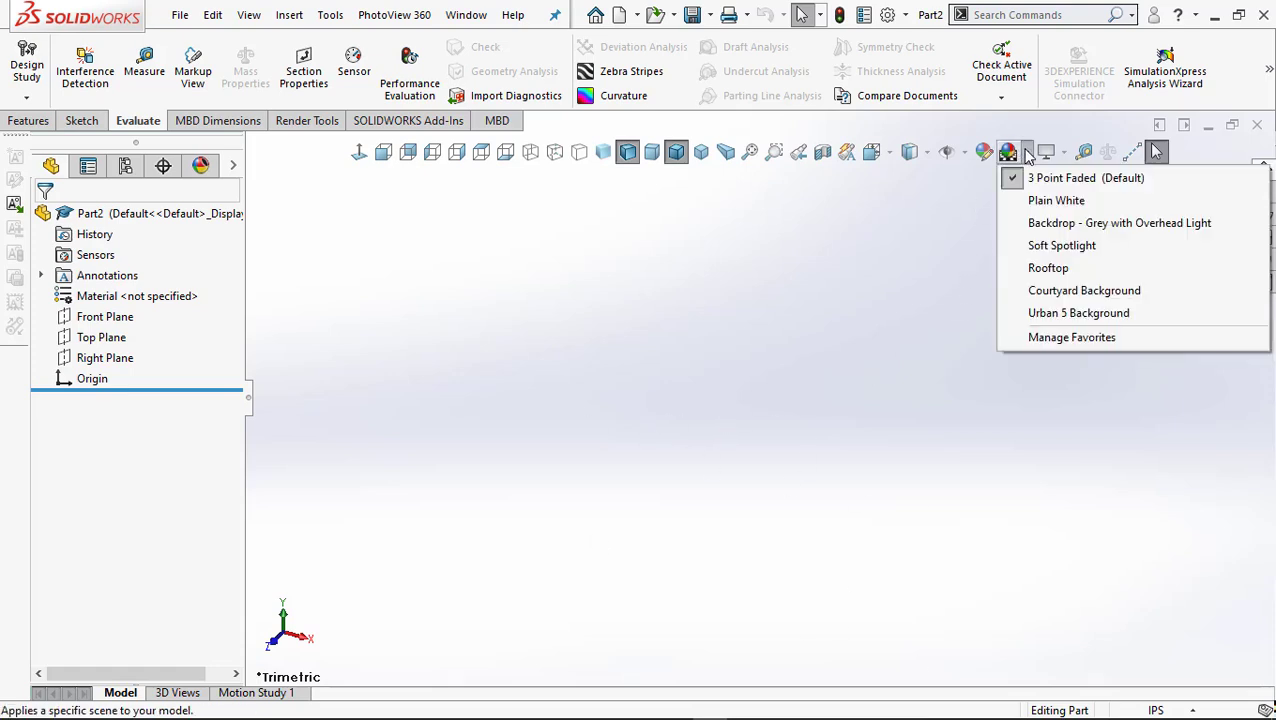
click(1050, 201)
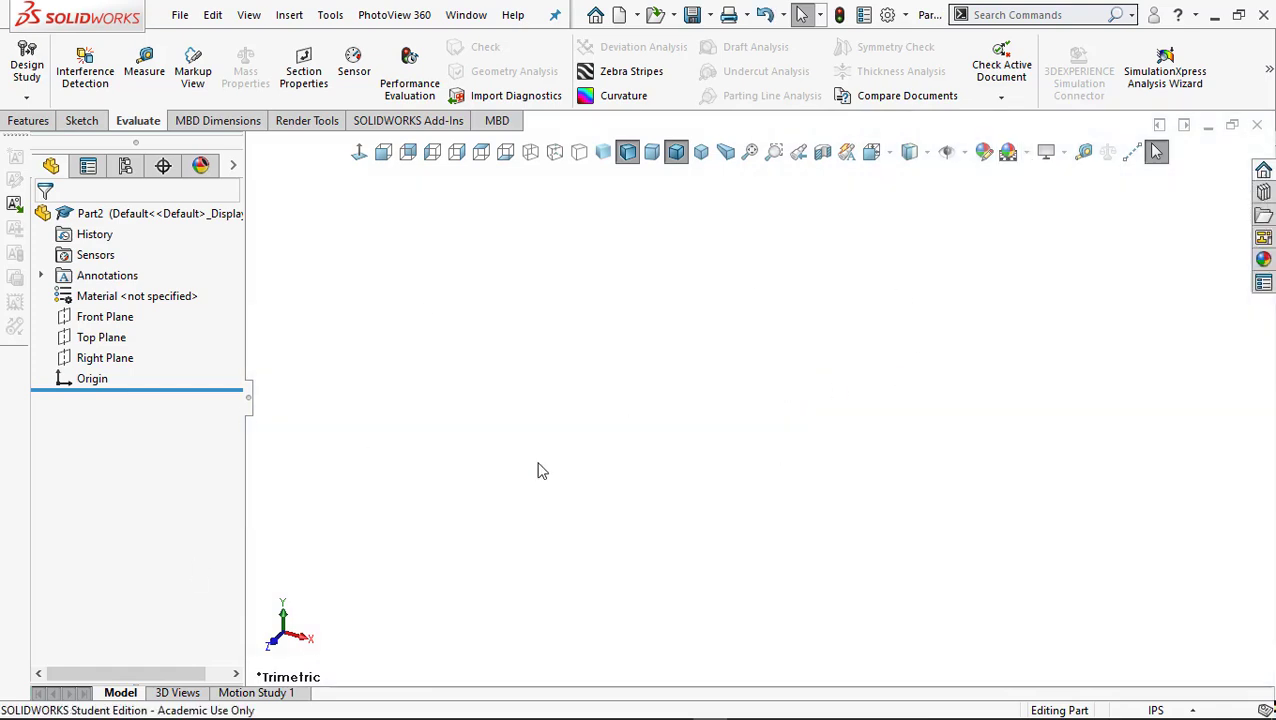
Select the Front Plane and orient the view normal to it.
mouse_move(495, 715)
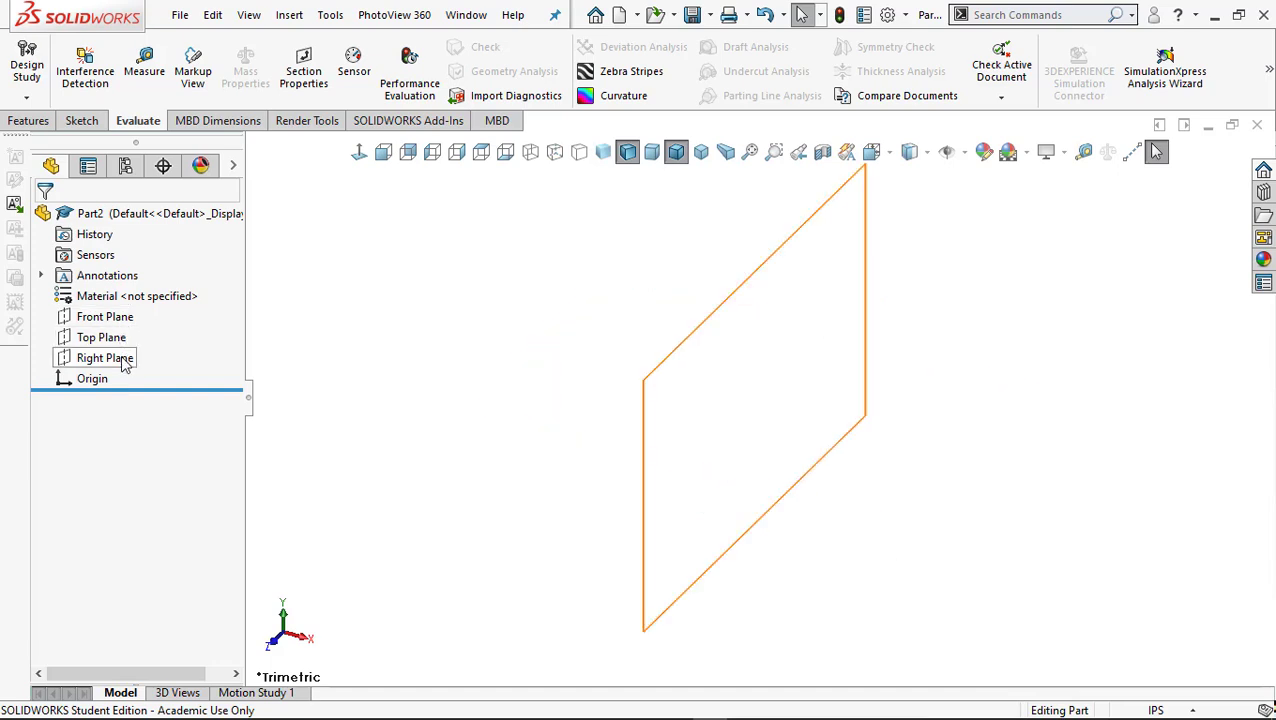
click(118, 318)
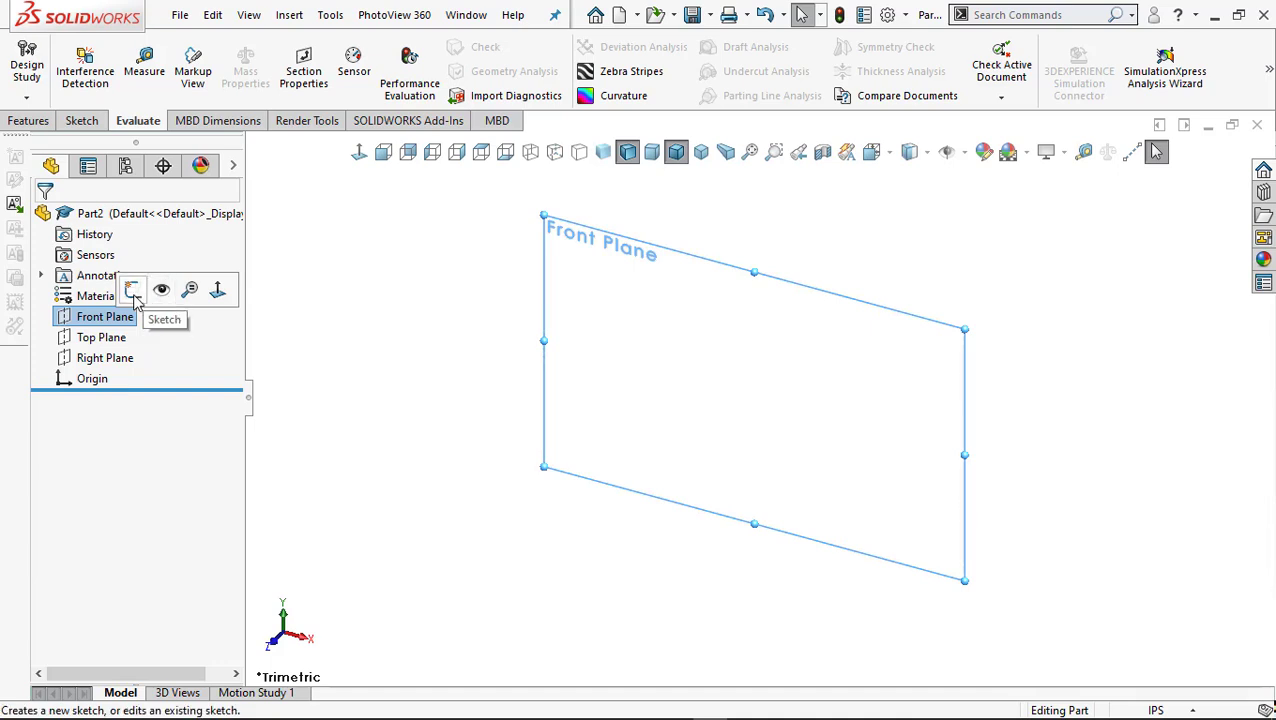
click(216, 292)
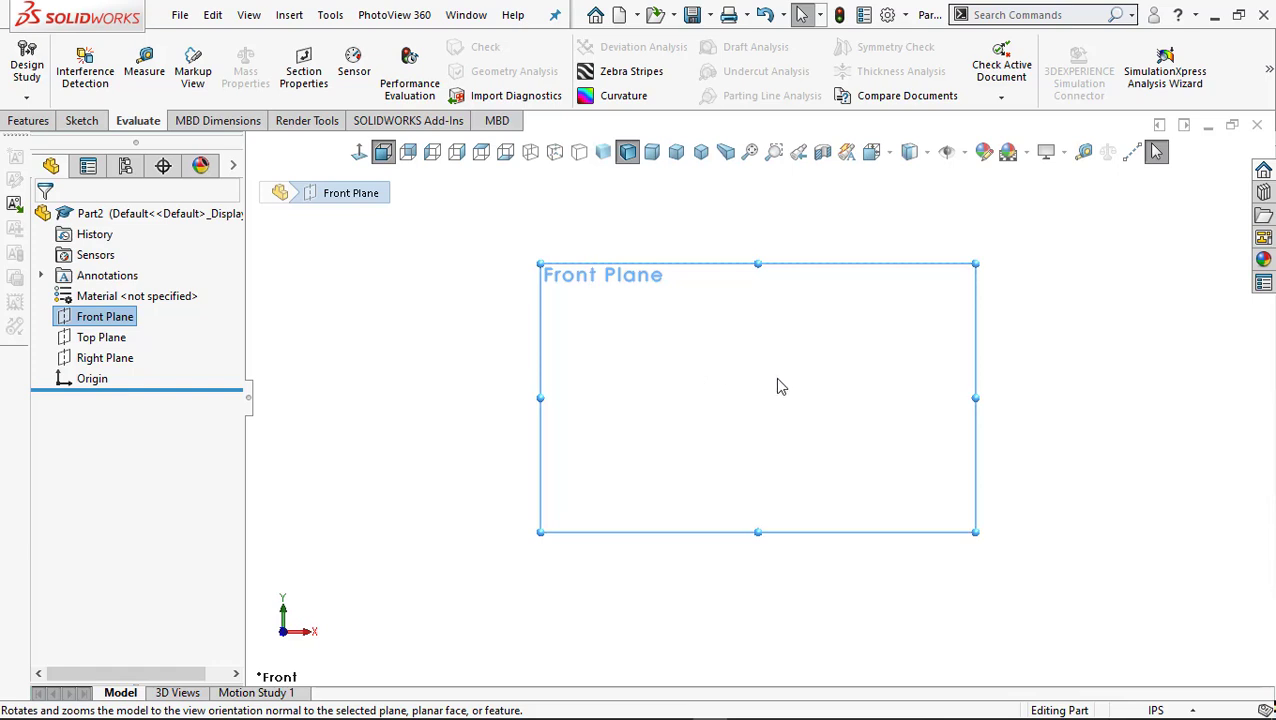
Inspect the Front Plane by zooming in and out and panning, and clear its selection.
scroll(780, 387, up, 3)
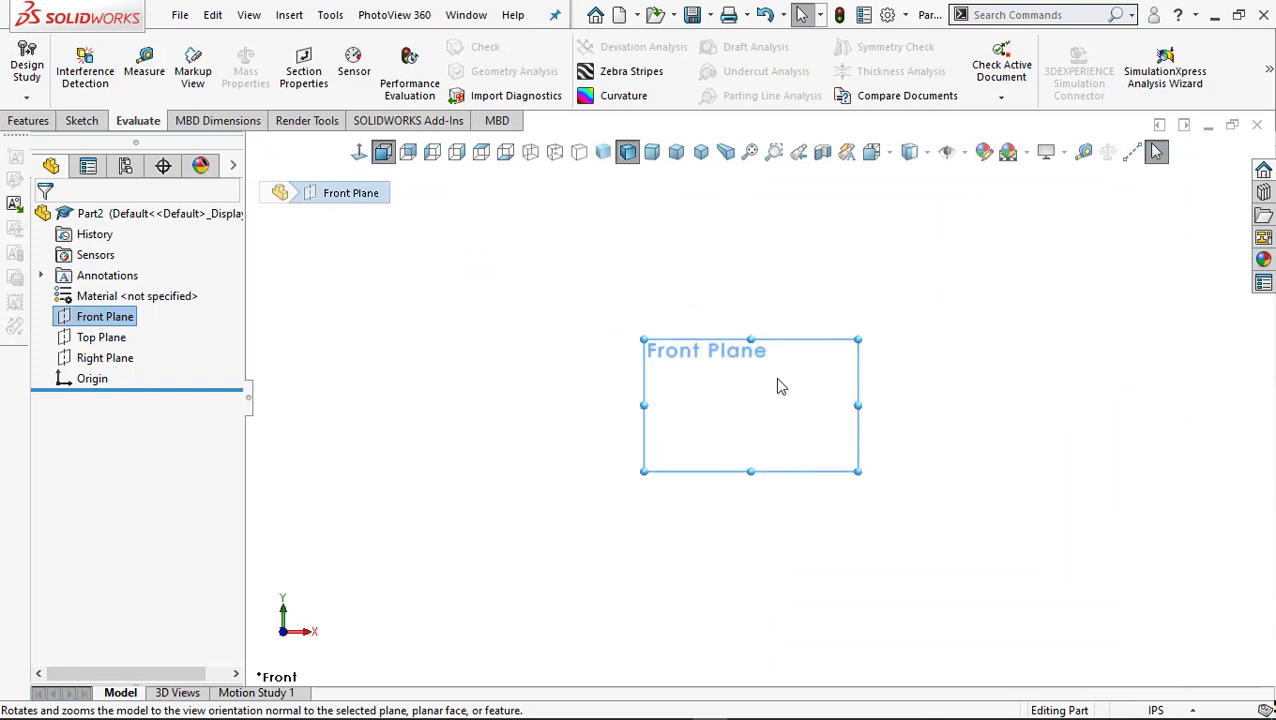
scroll(750, 418, up, 1)
scroll(752, 418, down, 1)
scroll(750, 418, up, 1)
scroll(748, 419, up, 2)
scroll(809, 327, down, 3)
scroll(830, 372, down, 2)
scroll(820, 440, up, 3)
scroll(763, 512, down, 1)
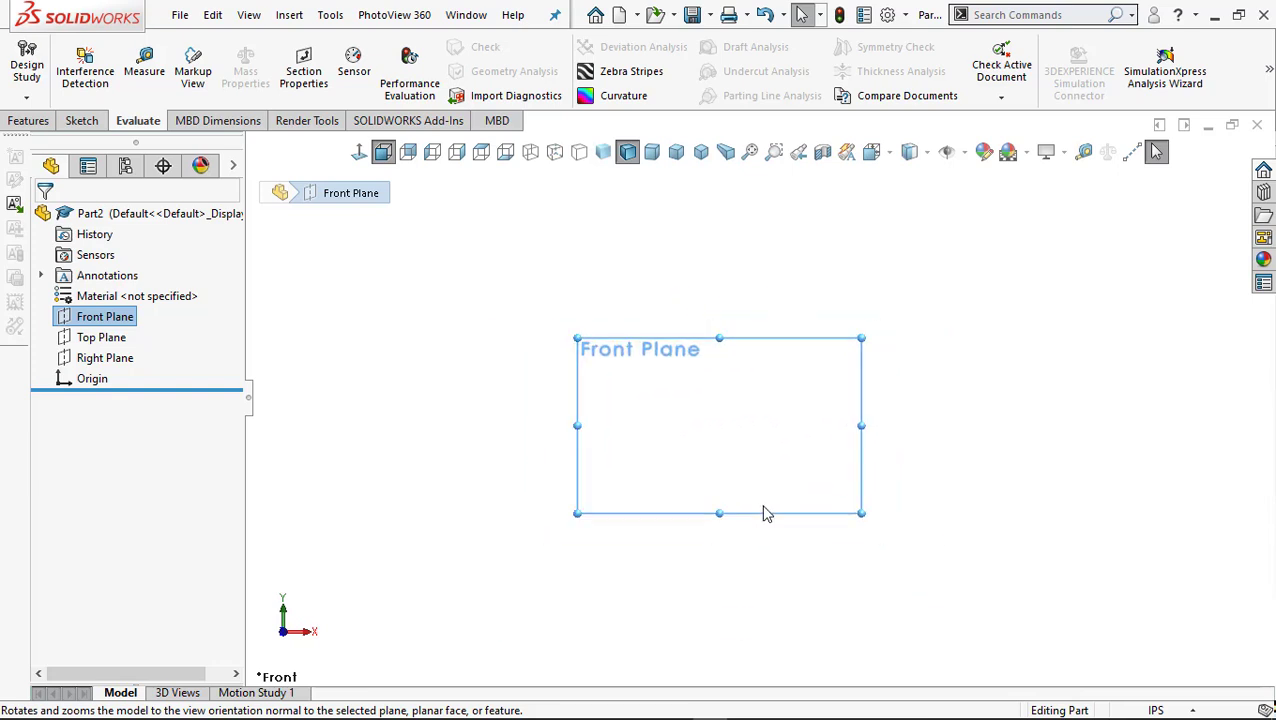
scroll(737, 372, up, 2)
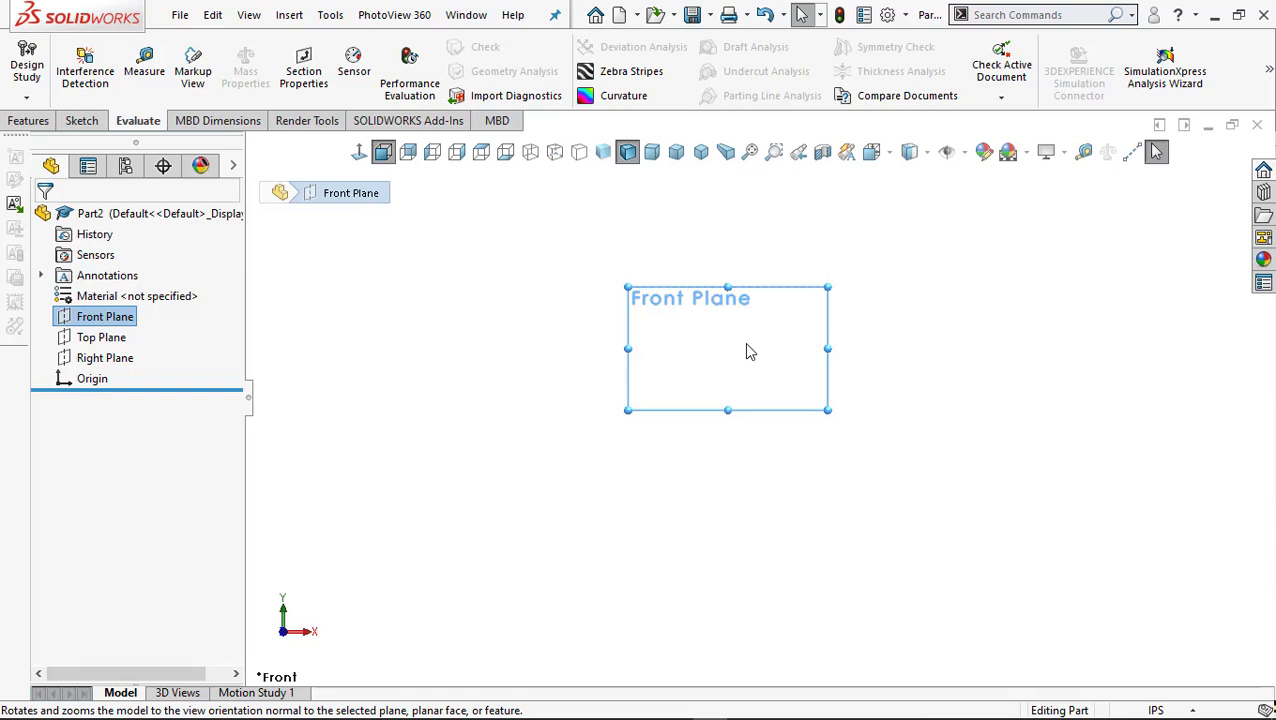
ctrl+middle_drag(748, 360, 709, 379)
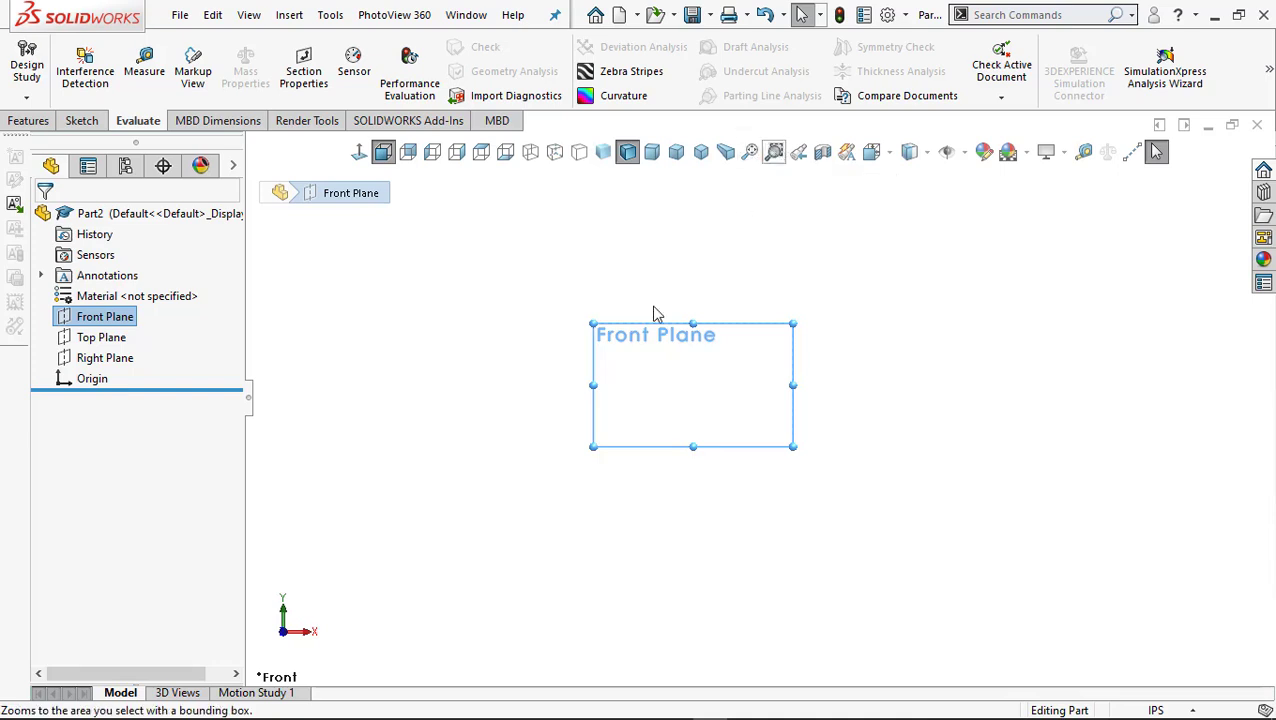
click(433, 313)
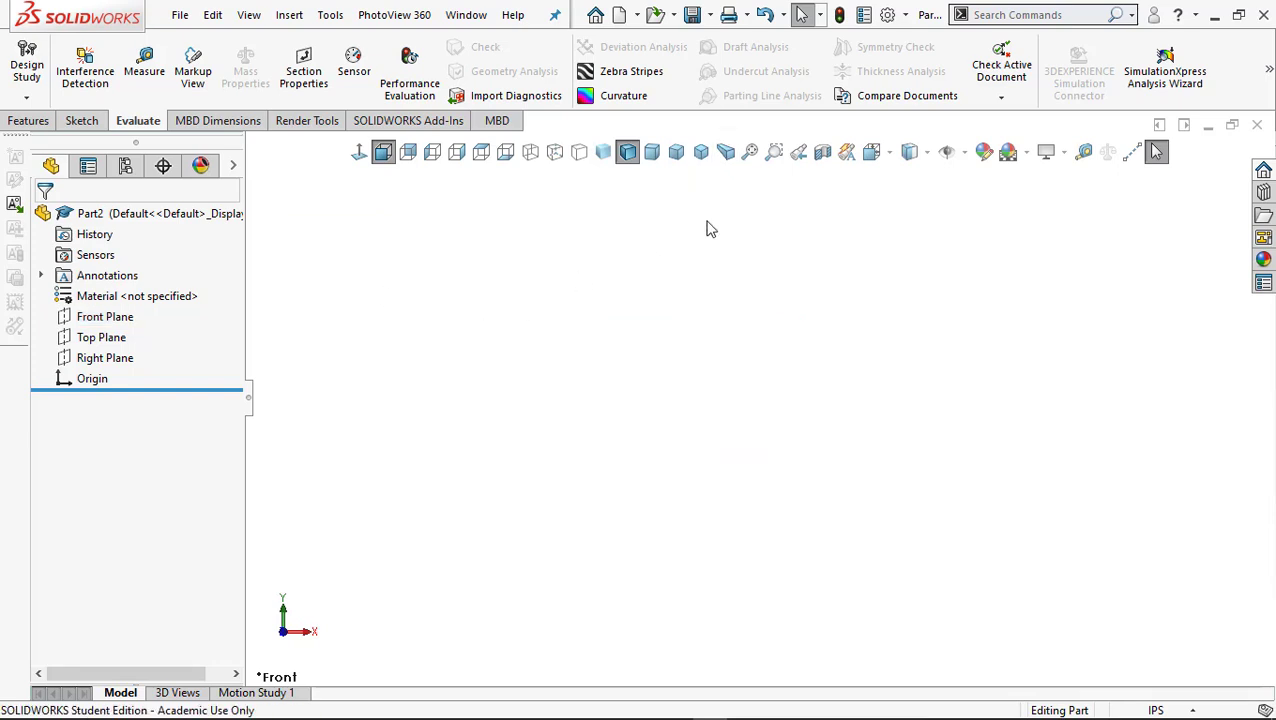
Start a new sketch on the Front Plane with the view oriented normal to it.
click(112, 318)
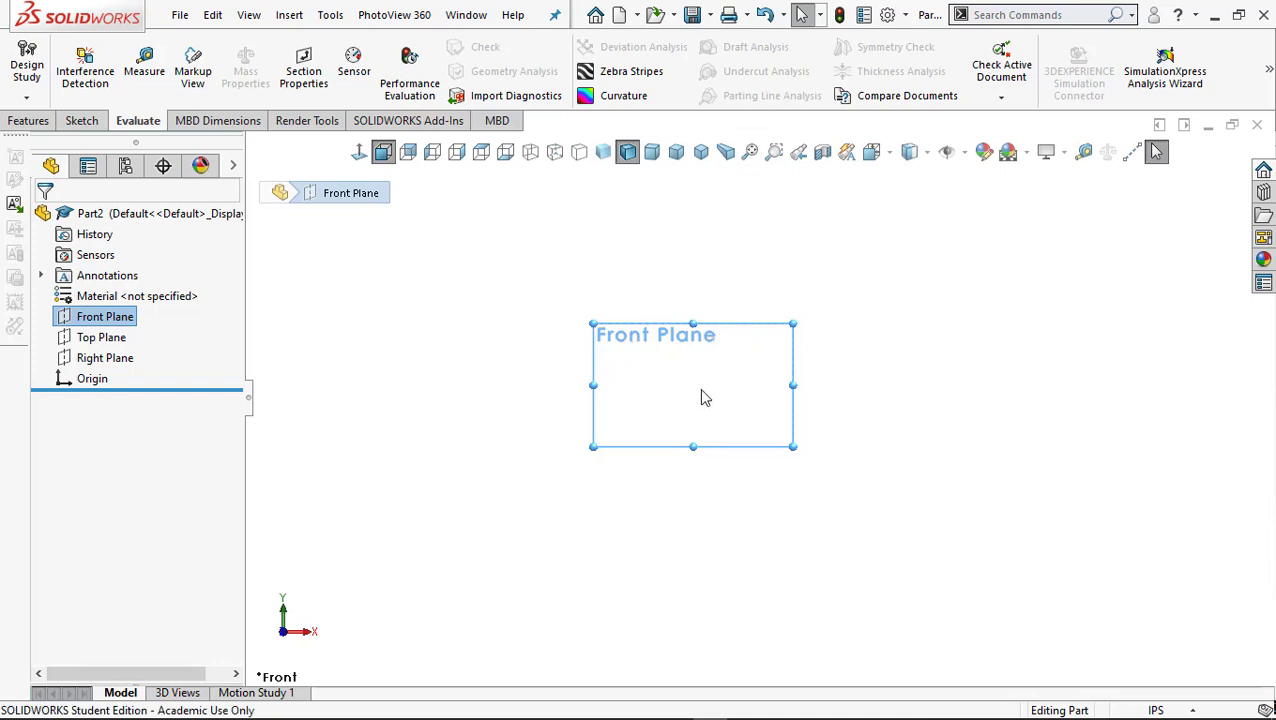
scroll(710, 392, down, 5)
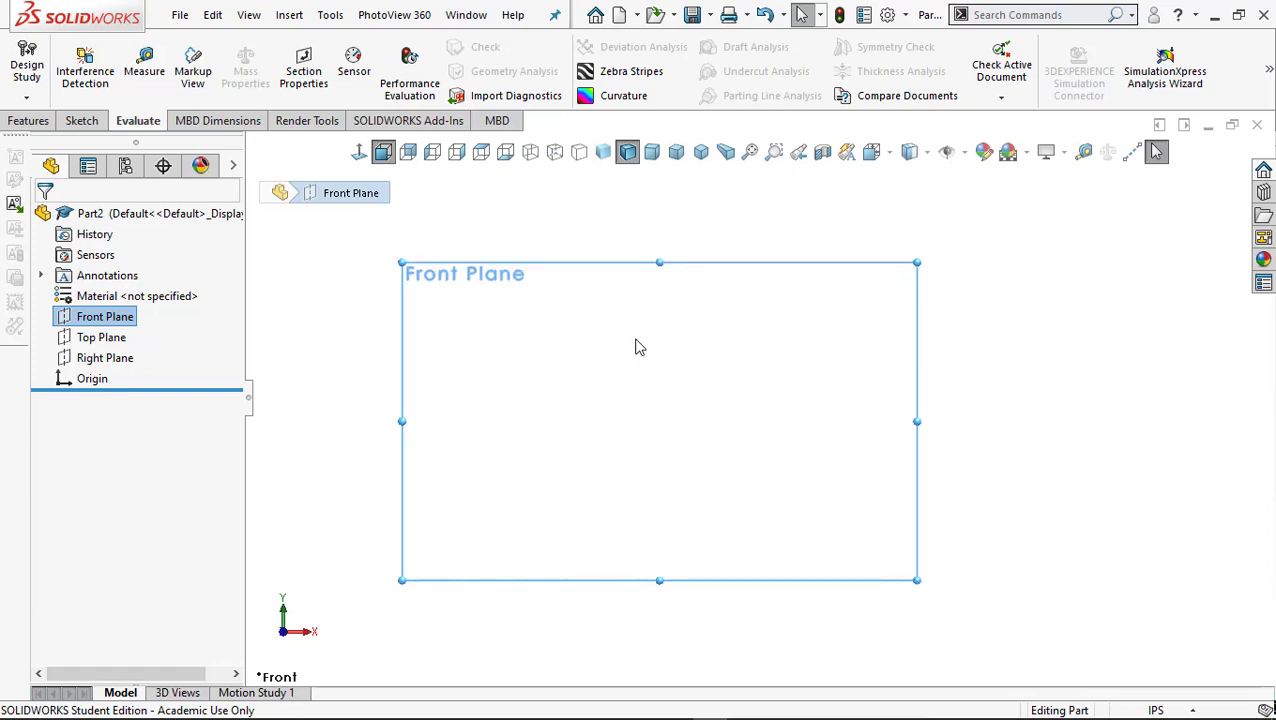
right_click(117, 323)
click(214, 287)
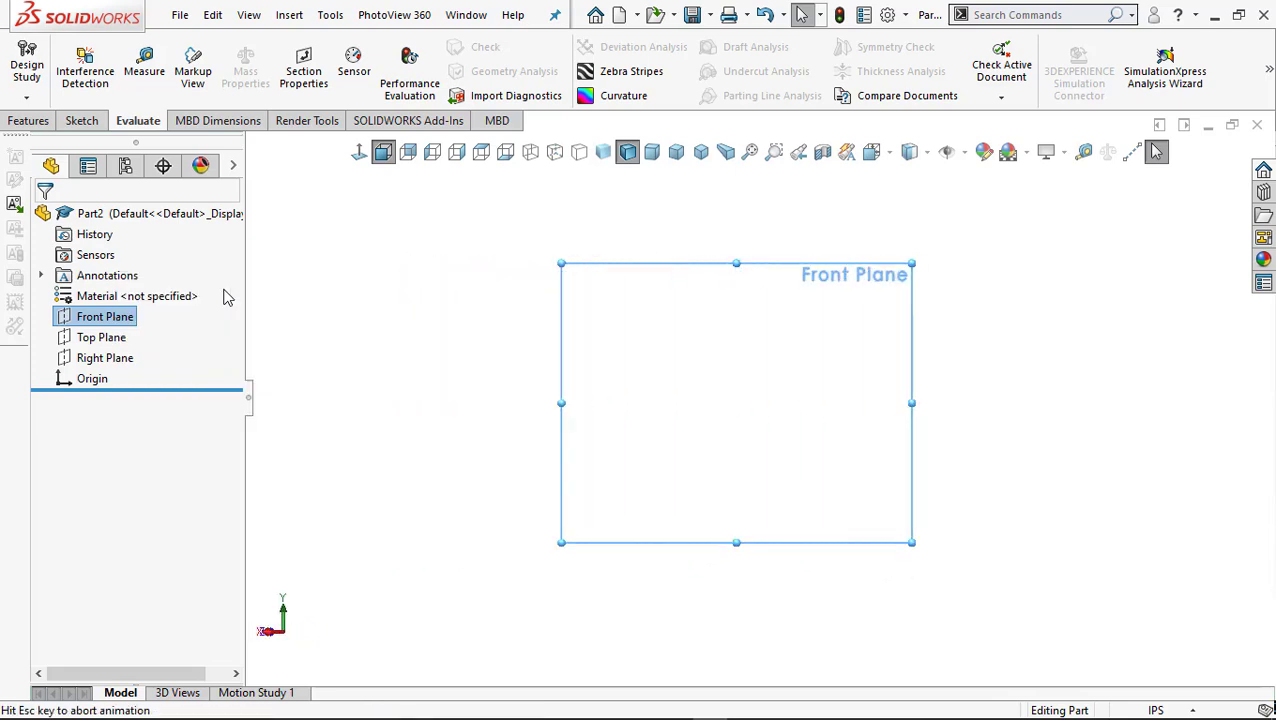
right_click(112, 318)
click(213, 288)
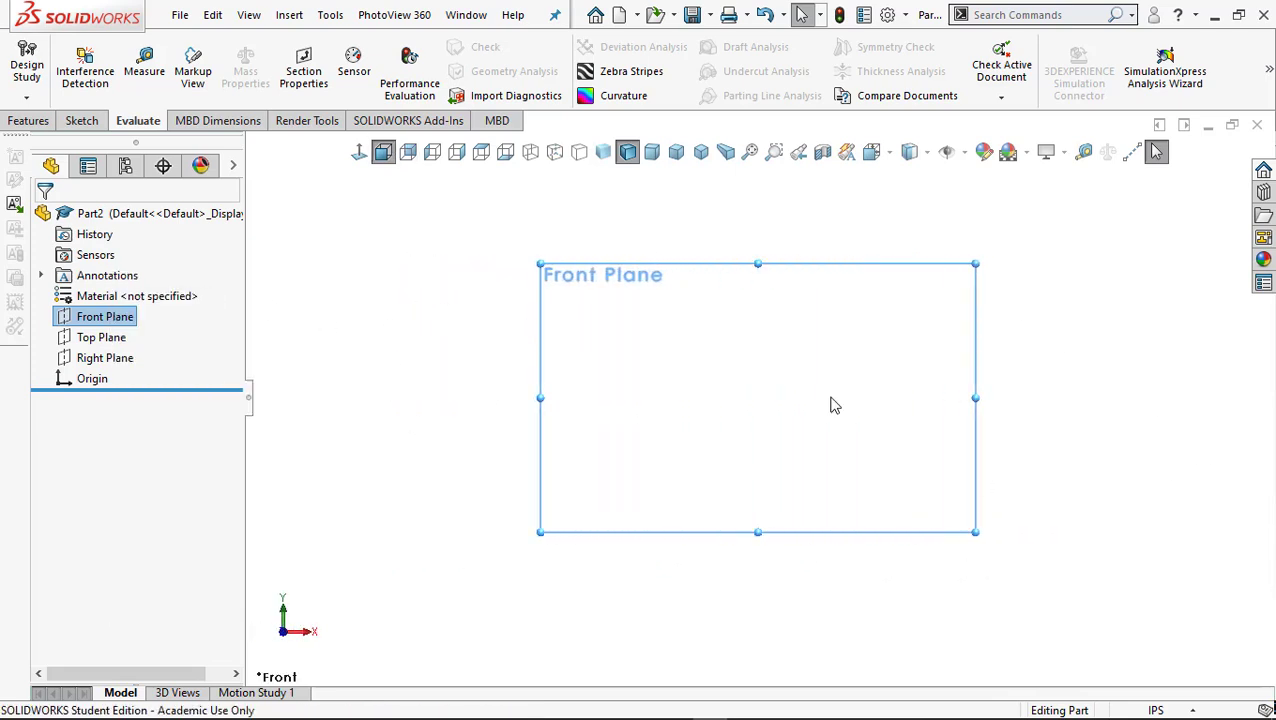
click(82, 121)
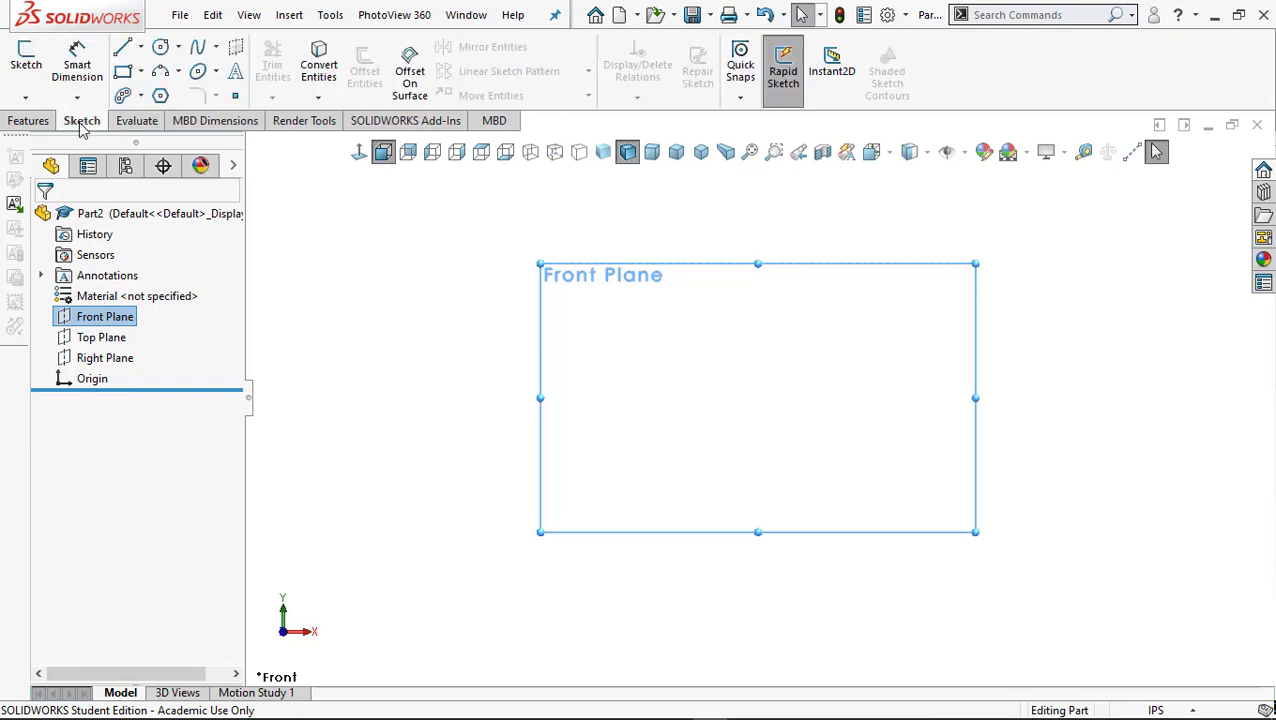
click(22, 68)
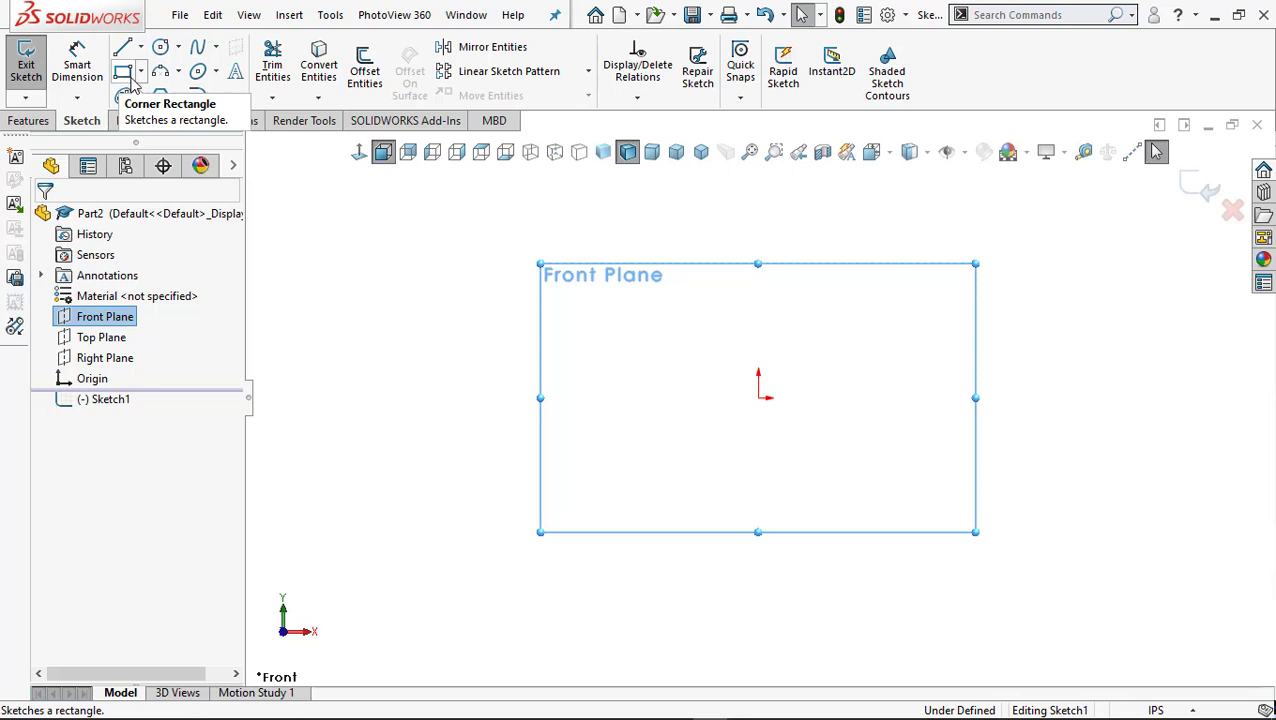
Sketch a corner rectangle about 4.08 by 2.56 in, starting at the origin and extending up and to the right.
click(141, 72)
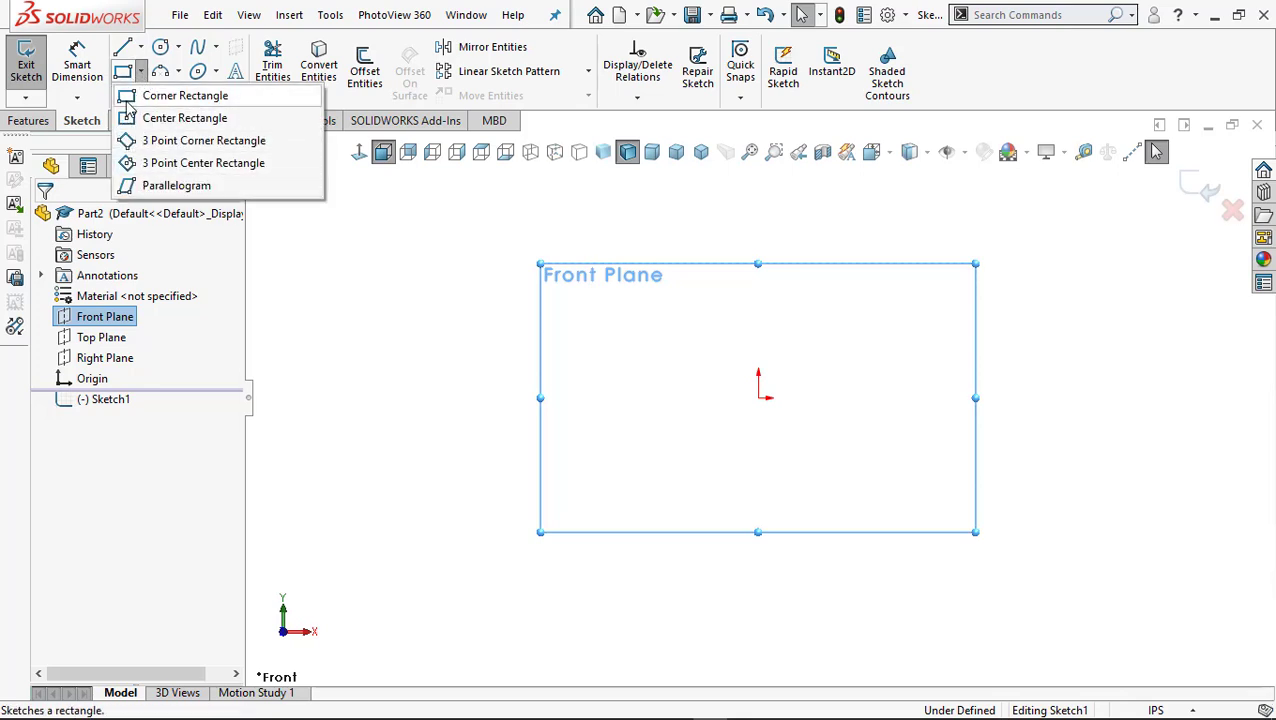
click(122, 71)
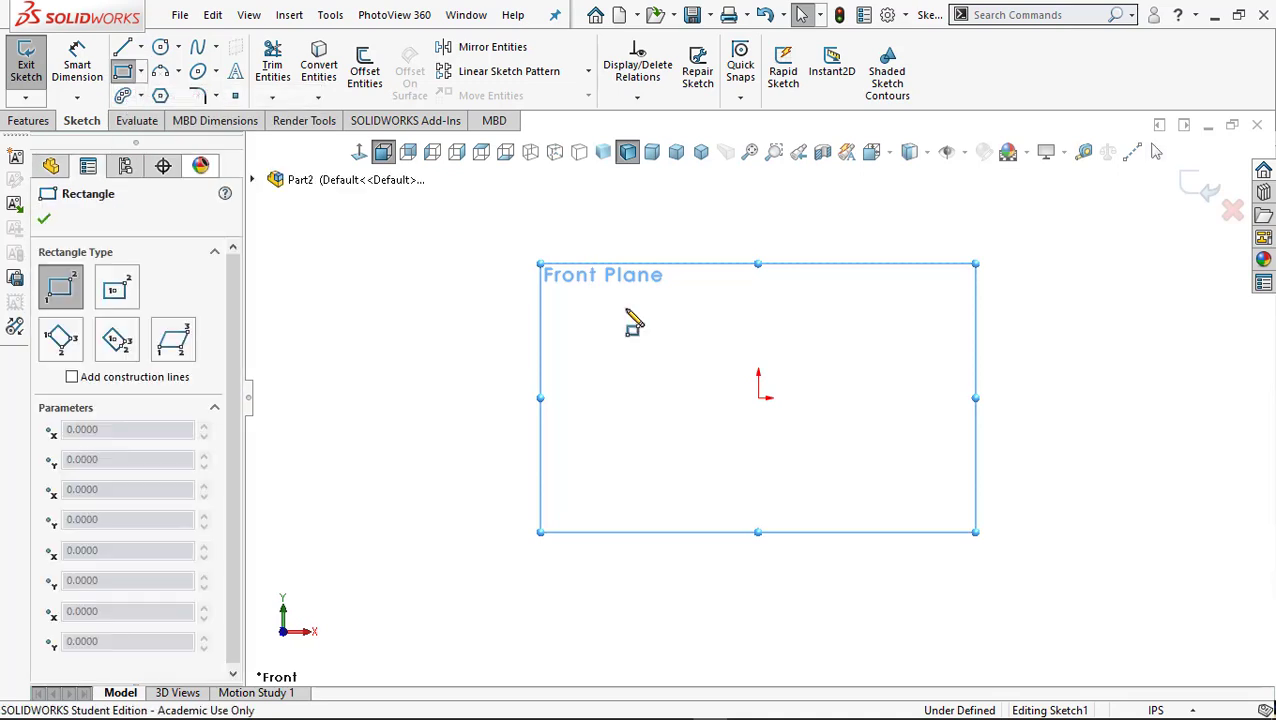
click(758, 398)
click(1011, 238)
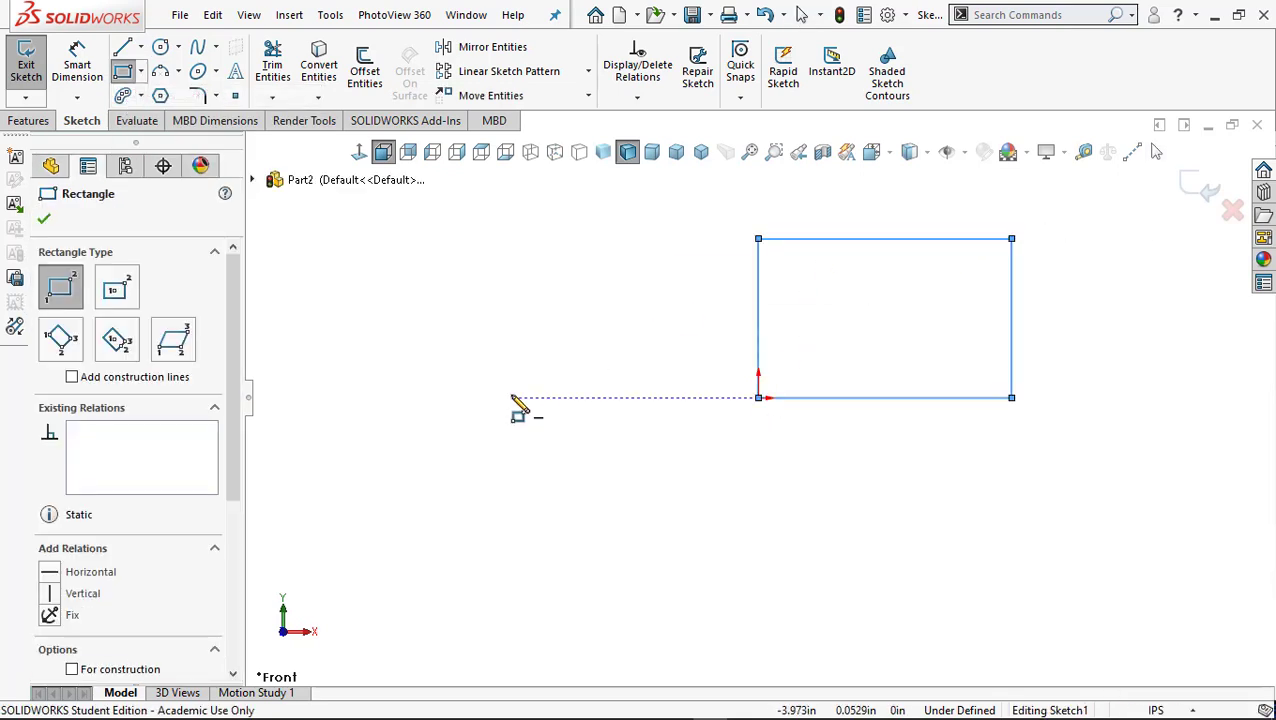
click(44, 218)
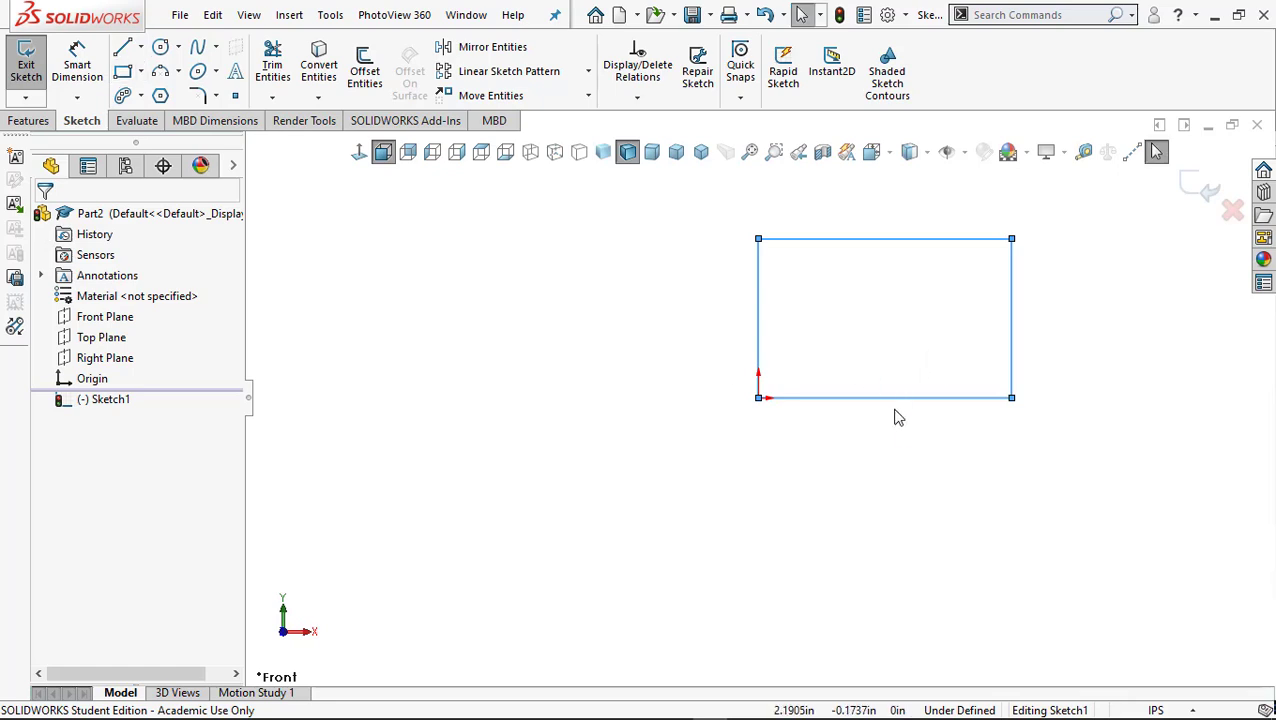
Switch to the browser and read the height and length dimensions on the SolidWorks Part #1 drawing.
click(750, 151)
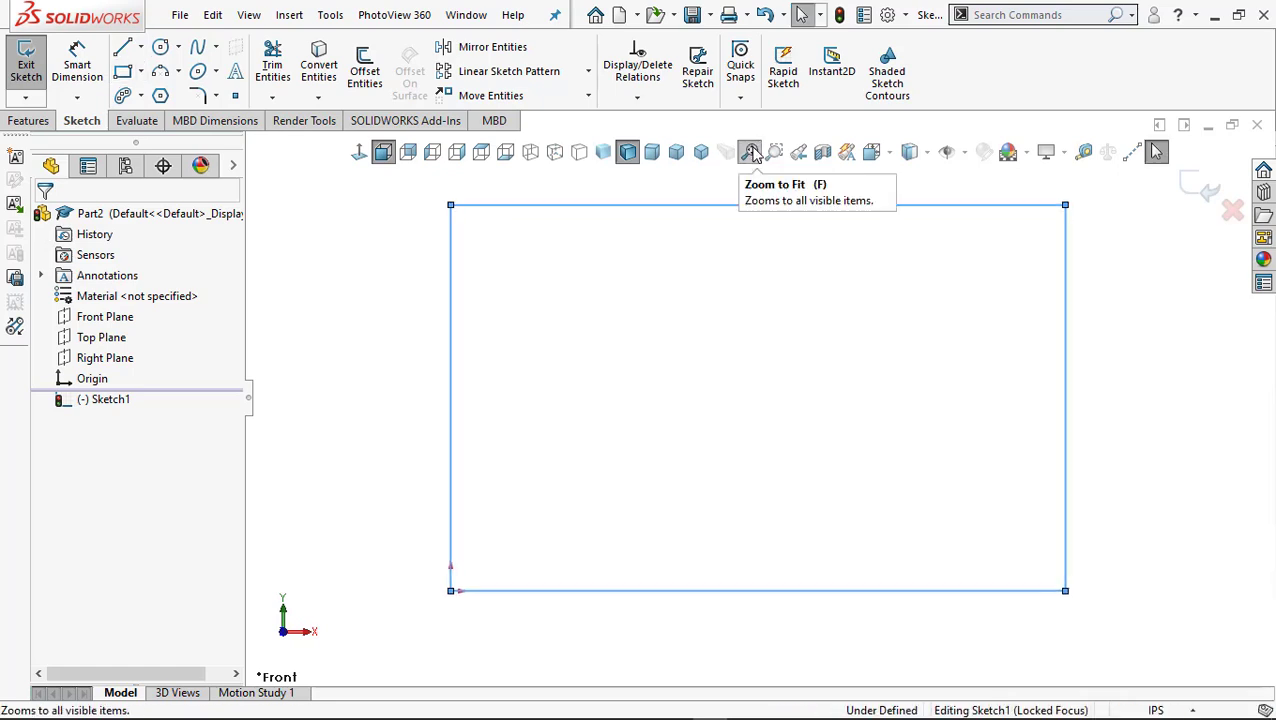
mouse_move(566, 464)
ctrl+middle_down()
mouse_move(695, 456)
mouse_move(638, 484)
mouse_move(823, 421)
ctrl+middle_up()
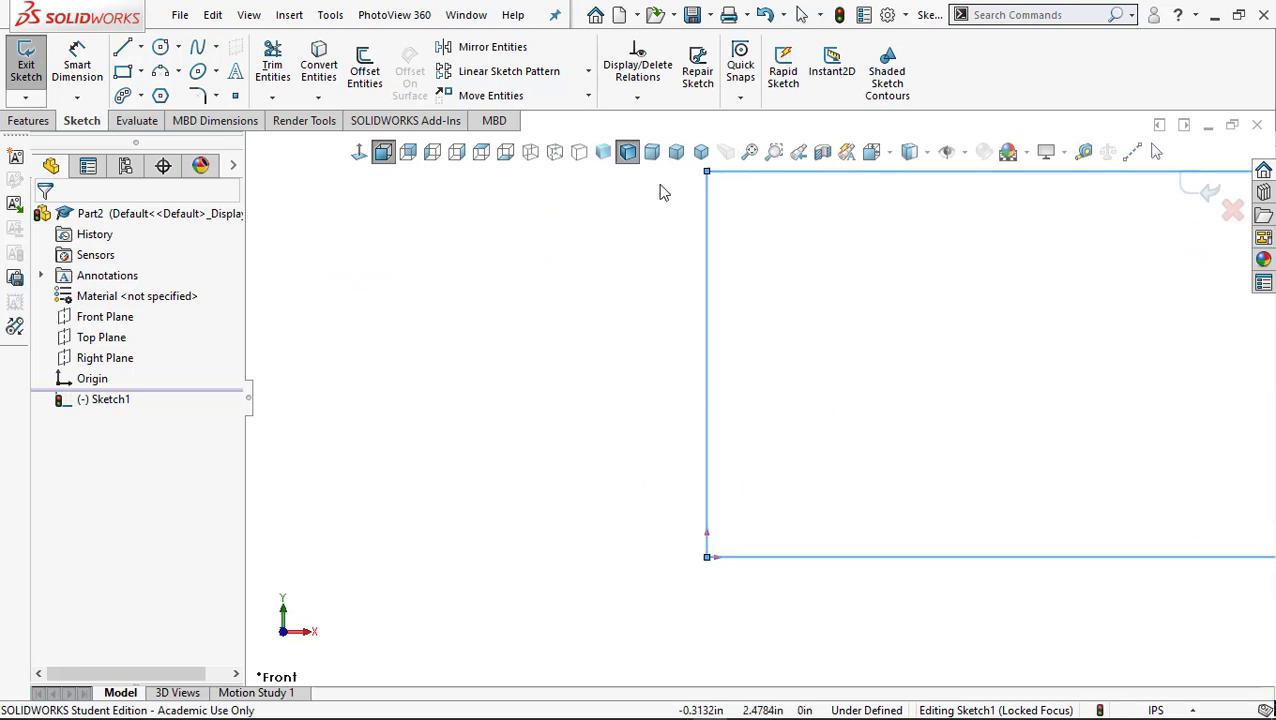
click(749, 151)
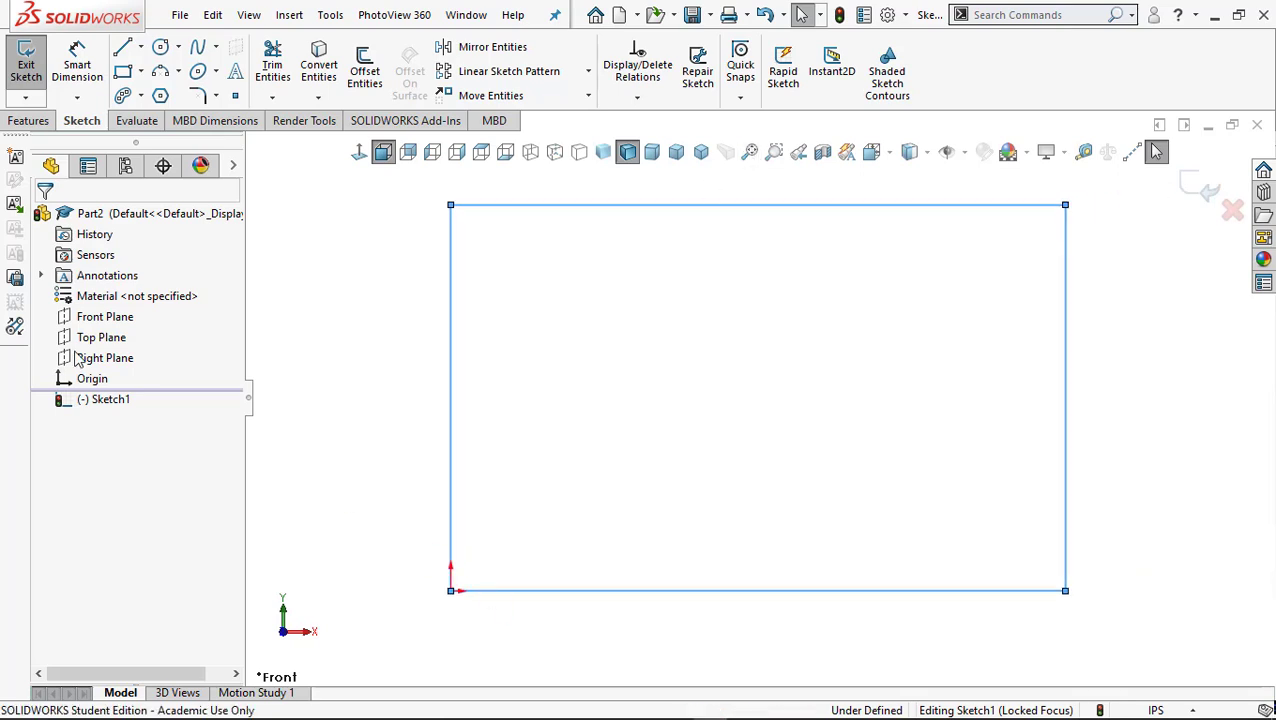
scroll(742, 332, down, 2)
key(f)
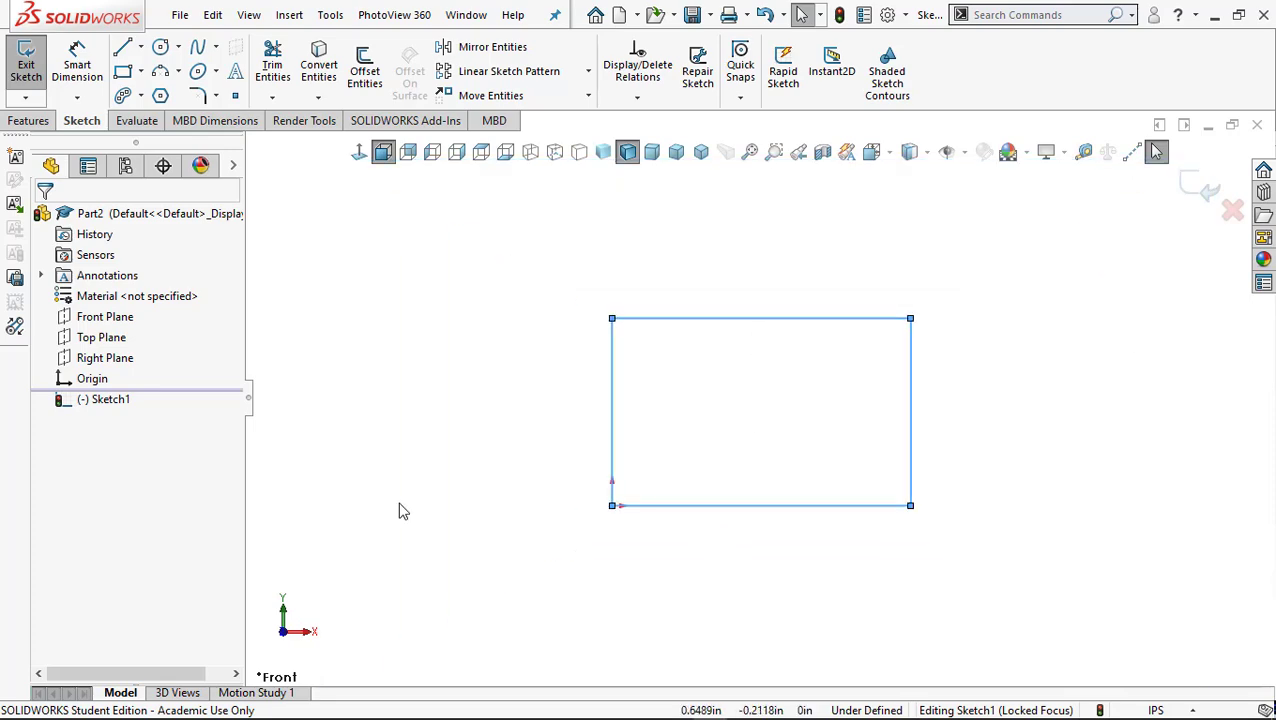
mouse_move(300, 706)
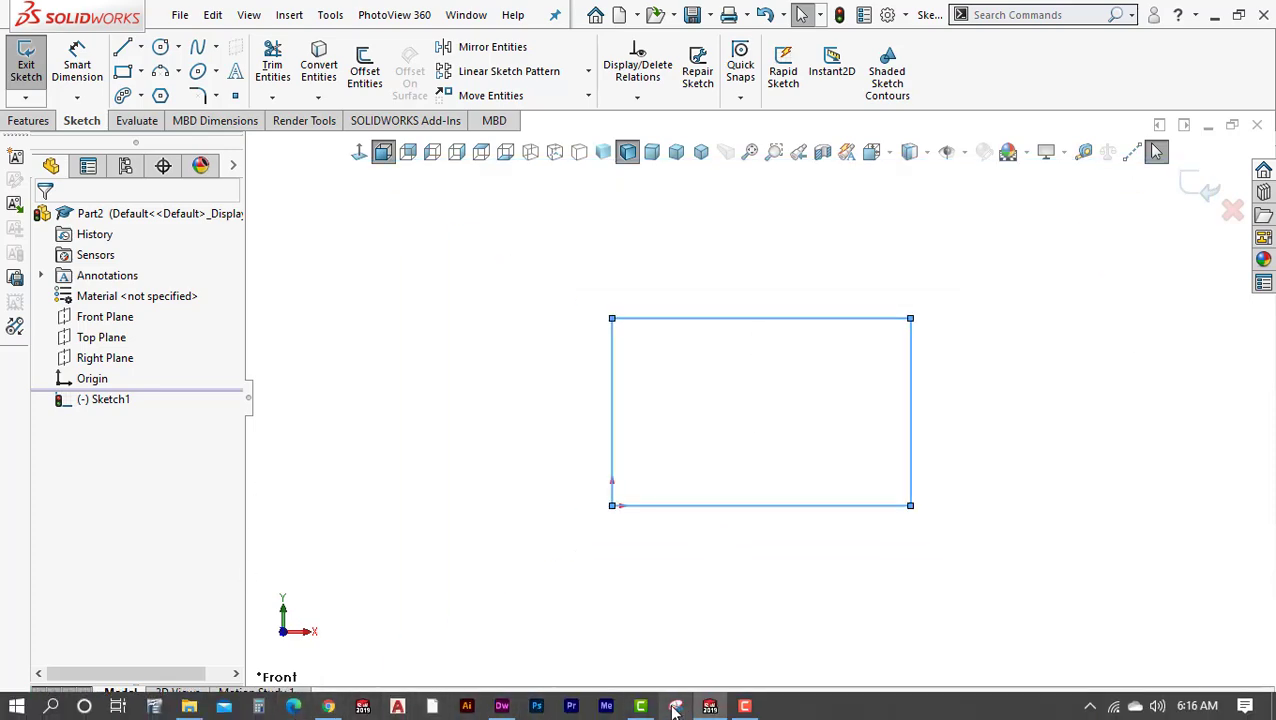
click(329, 706)
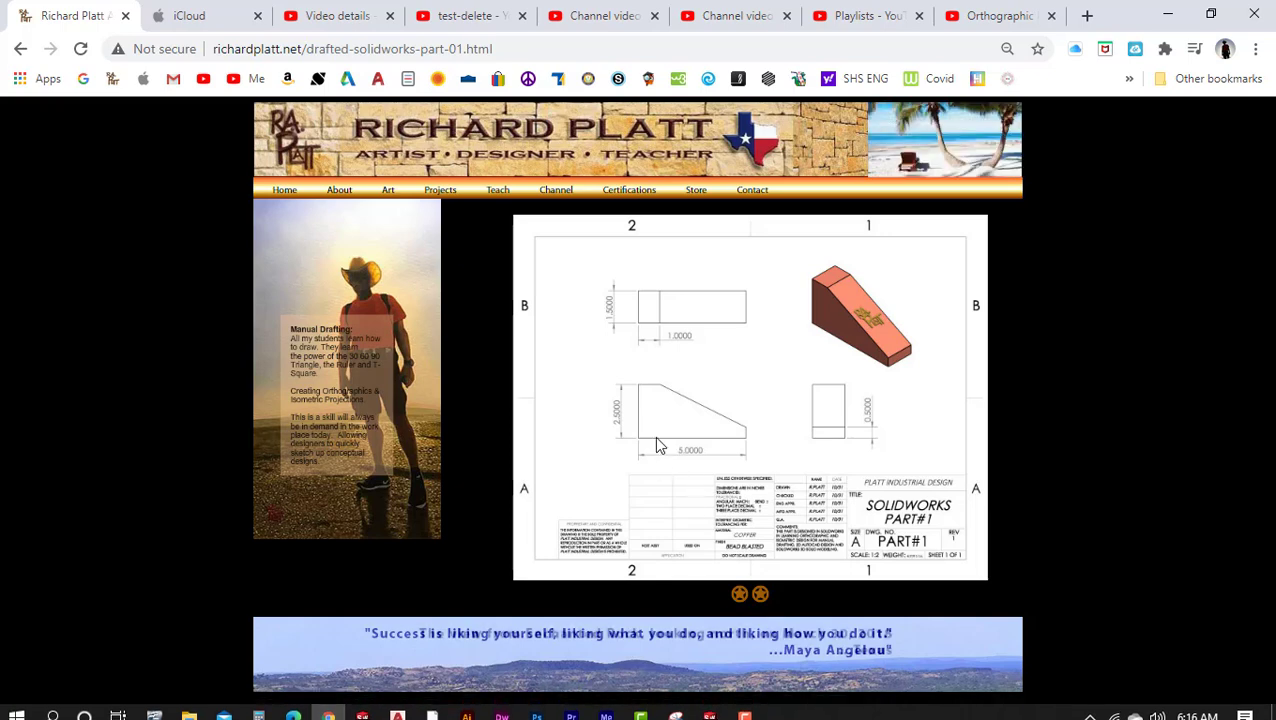
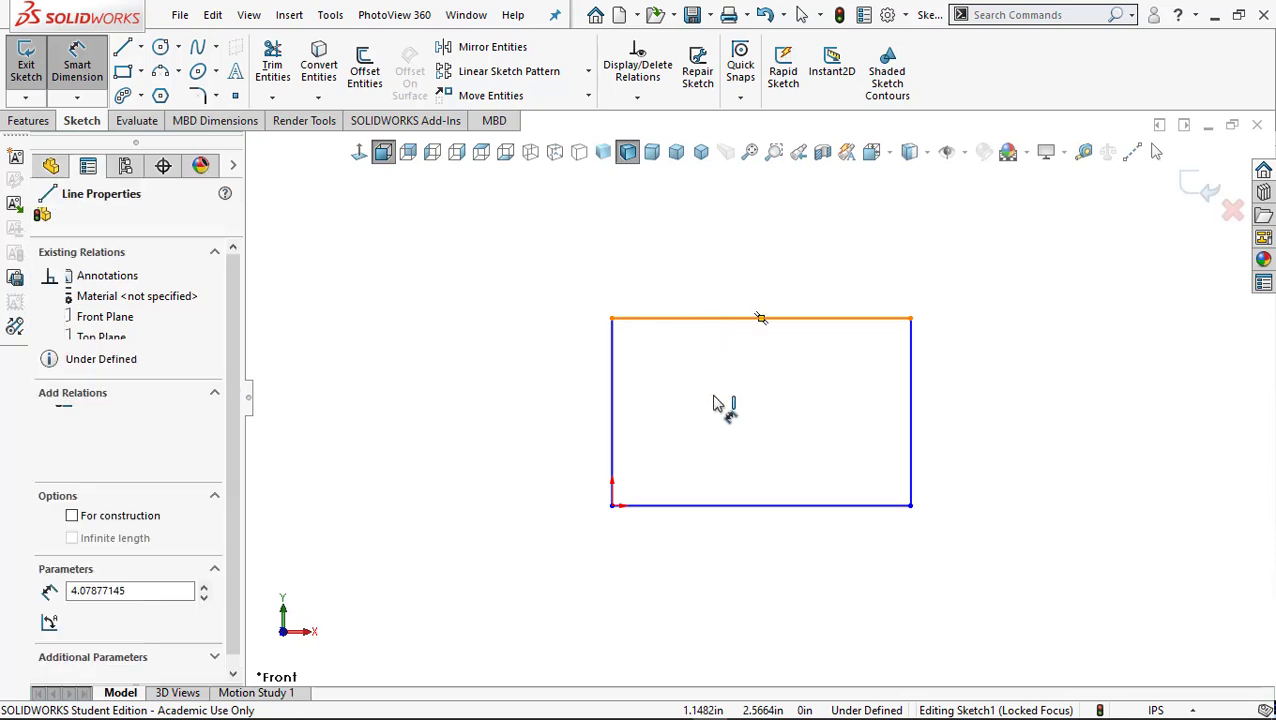
Dimension the distance between the rectangle's top and bottom edges as 2.5 in, placing the dimension left of the rectangle.
click(701, 505)
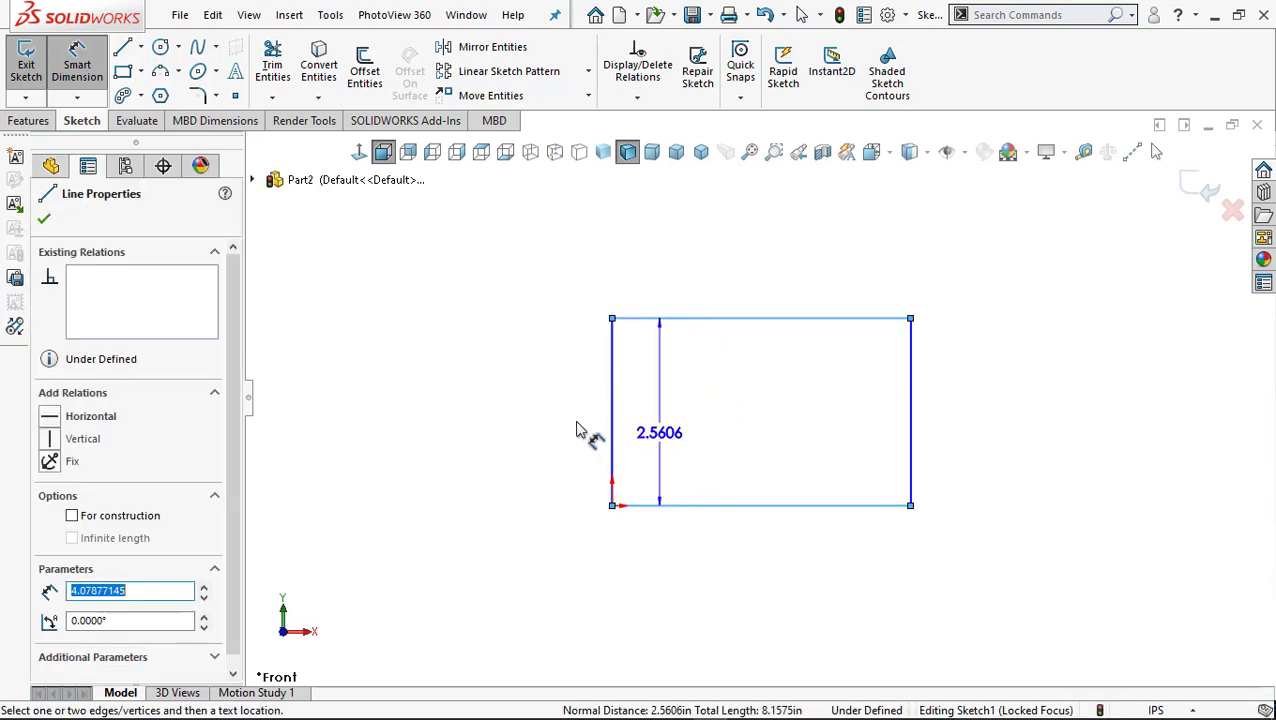
click(540, 428)
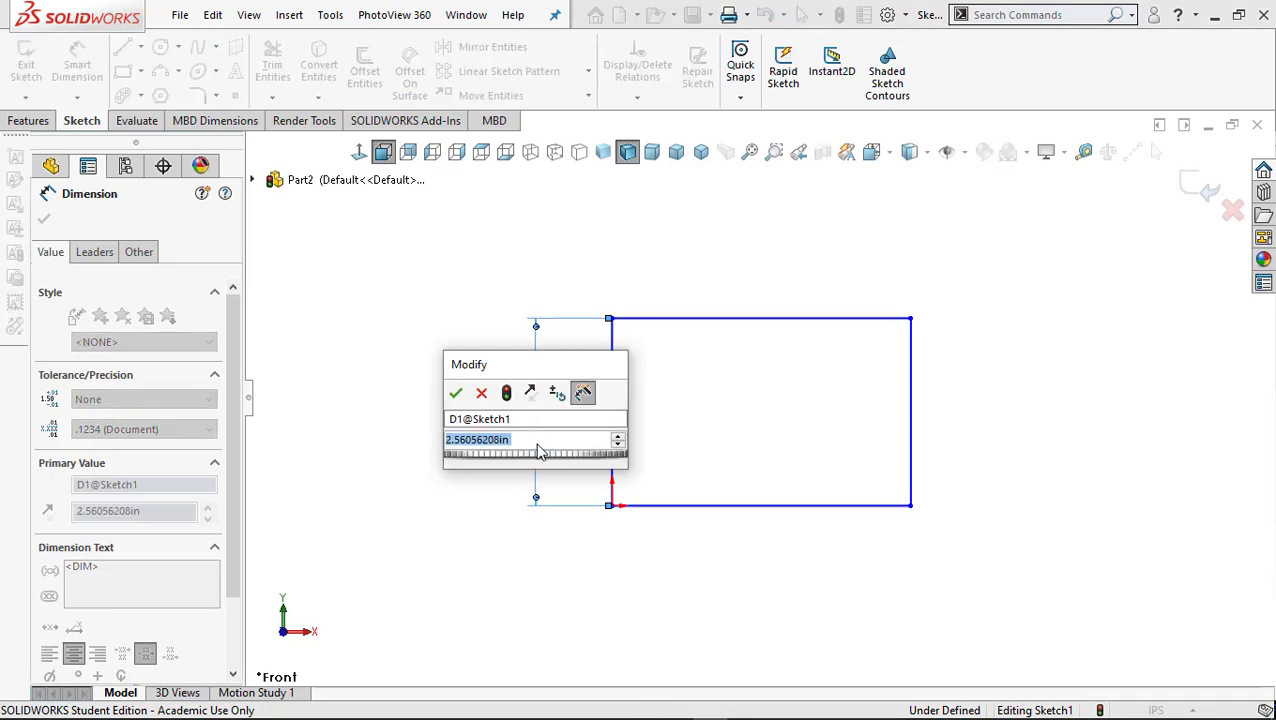
text(2.5)
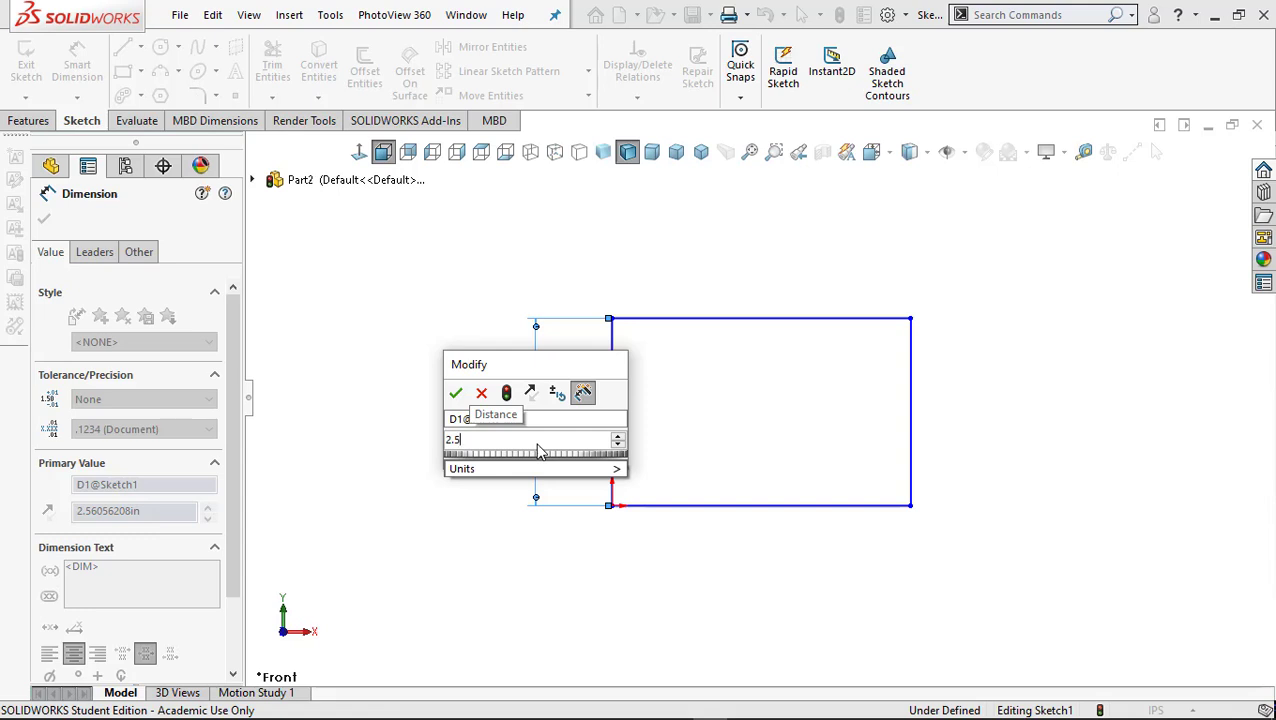
mouse_move(547, 470)
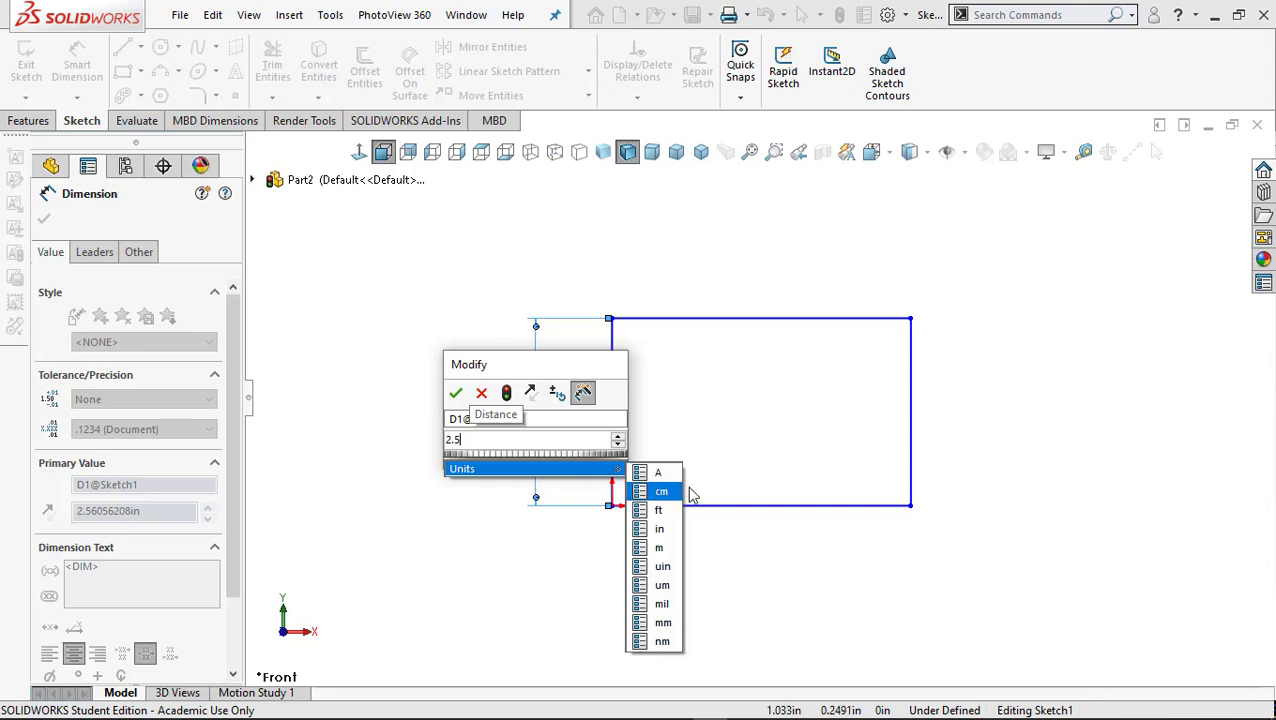
click(660, 529)
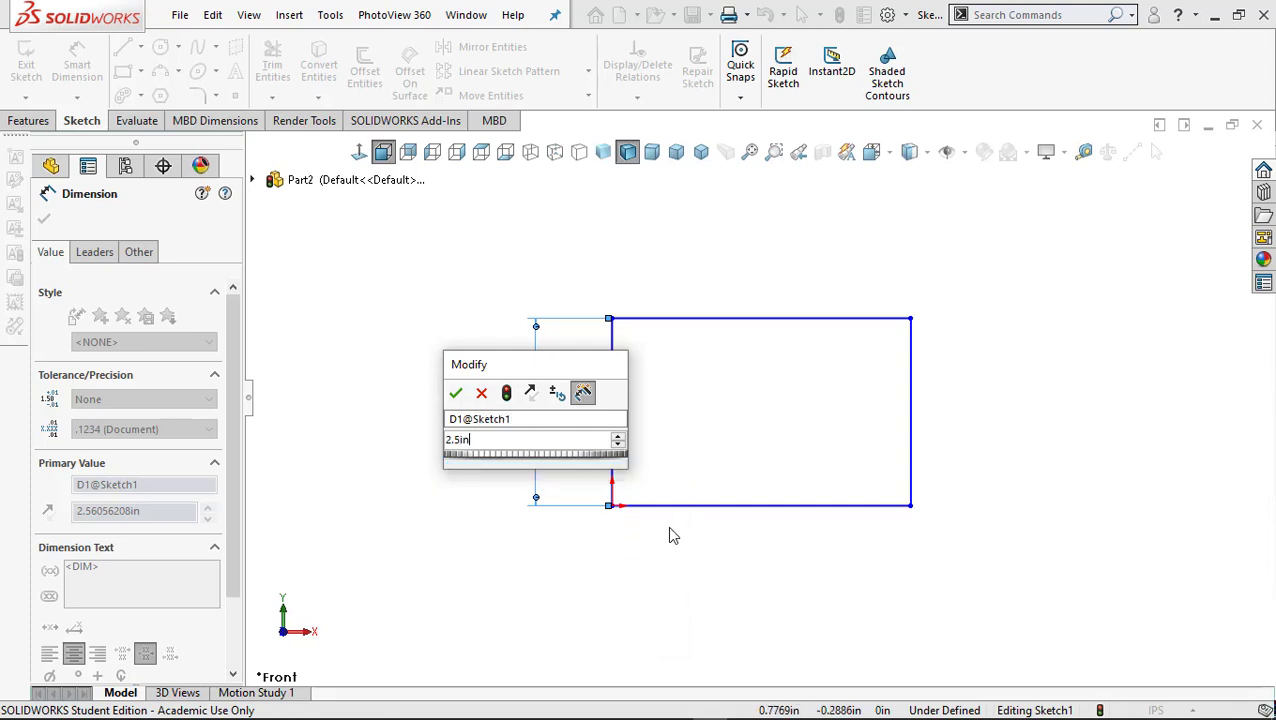
click(456, 395)
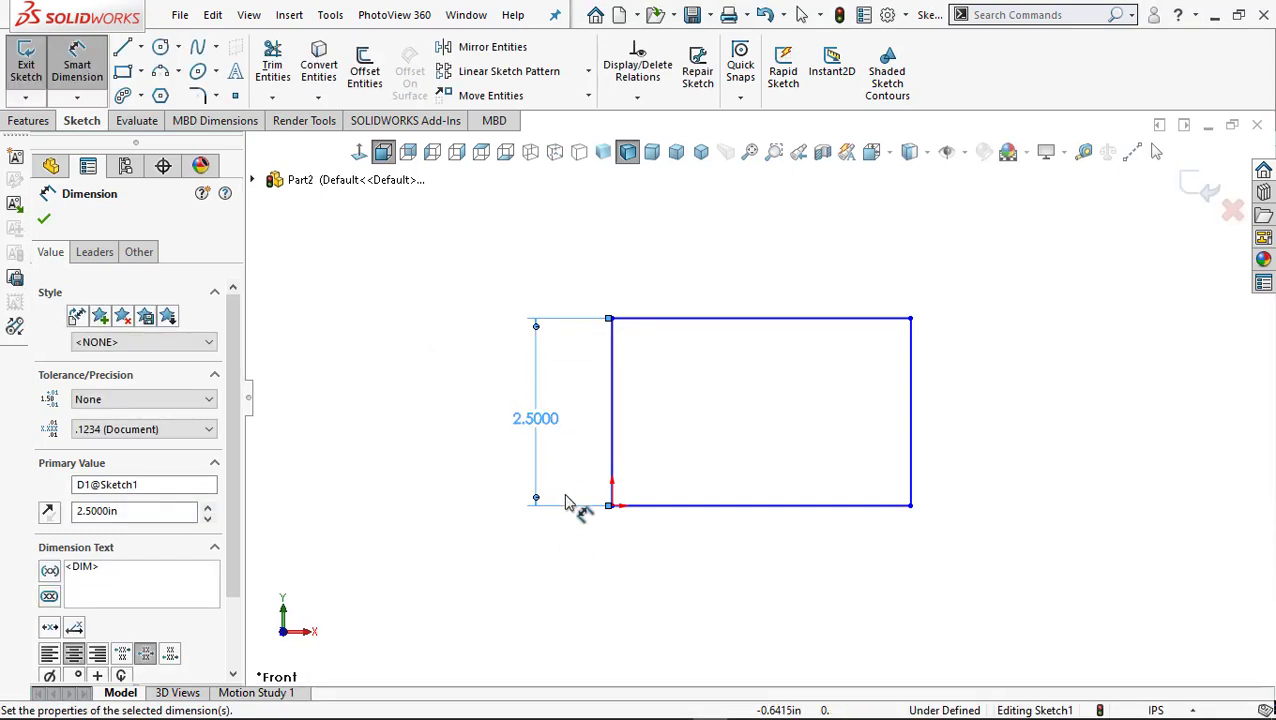
Dimension the distance between the rectangle's vertical sides as 5 in below the rectangle, and exit the sketch with a rebuild.
click(614, 436)
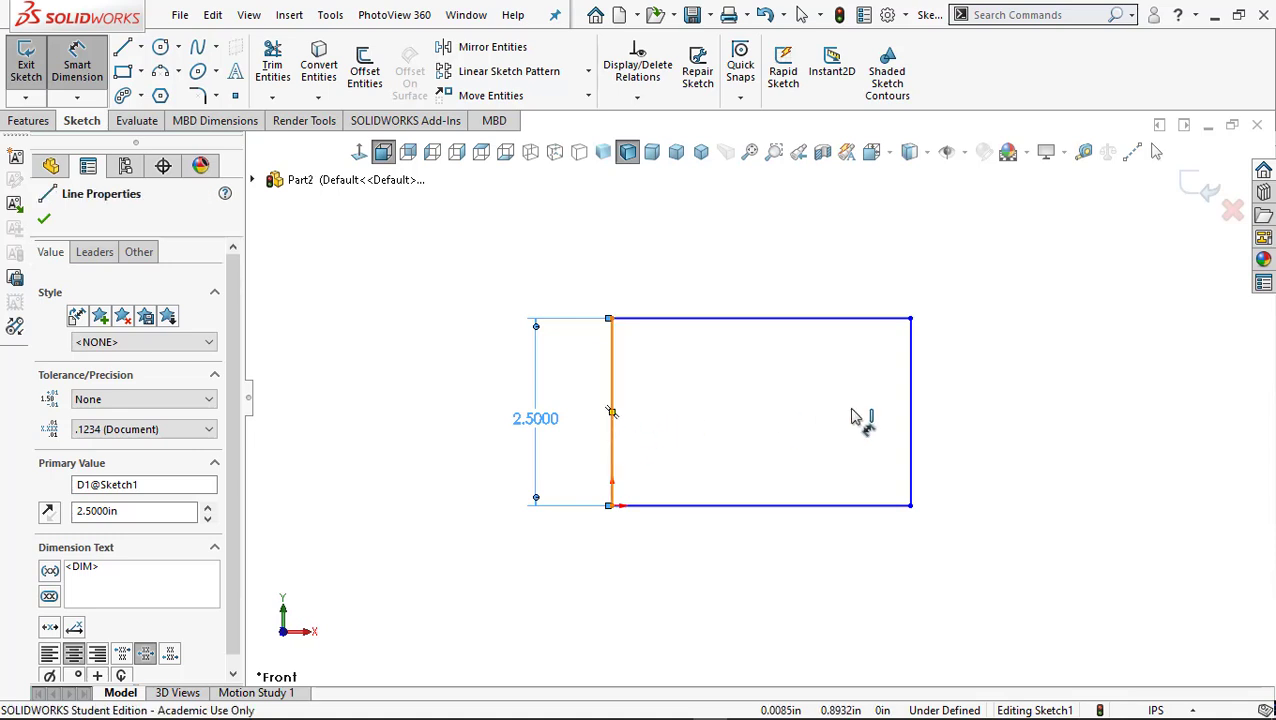
click(910, 430)
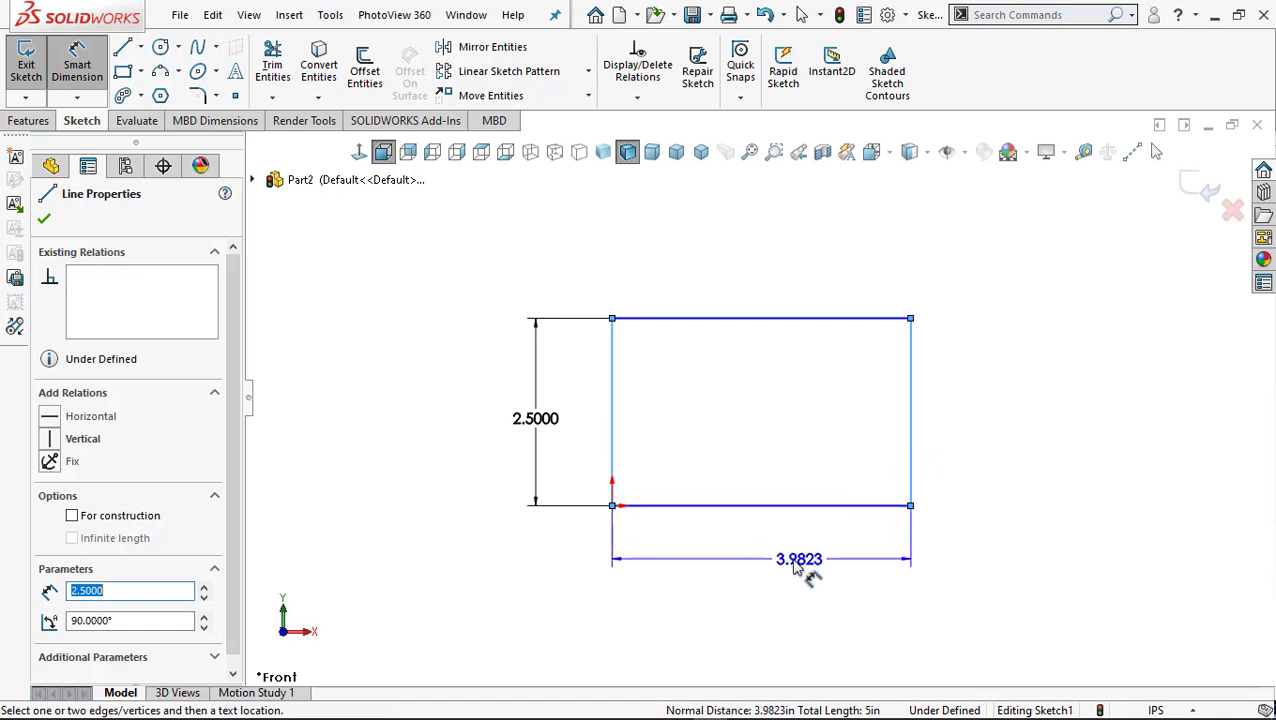
click(785, 566)
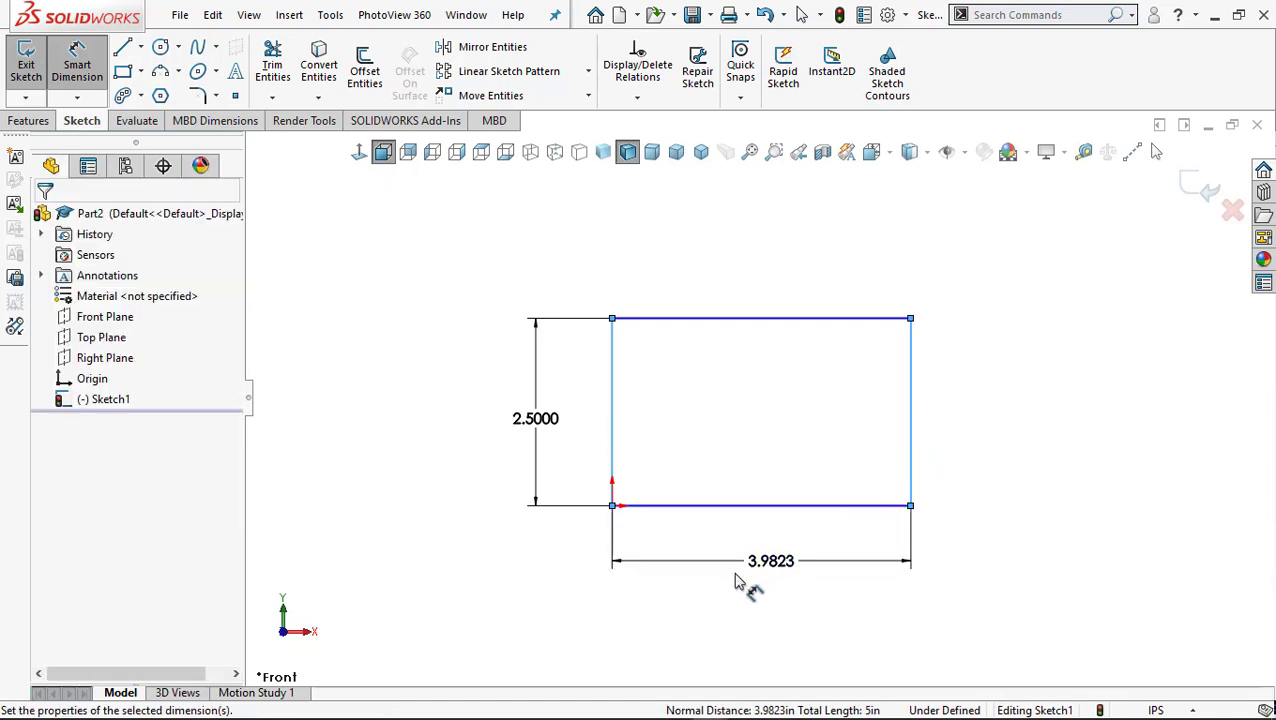
click(738, 578)
drag(738, 507, 735, 381)
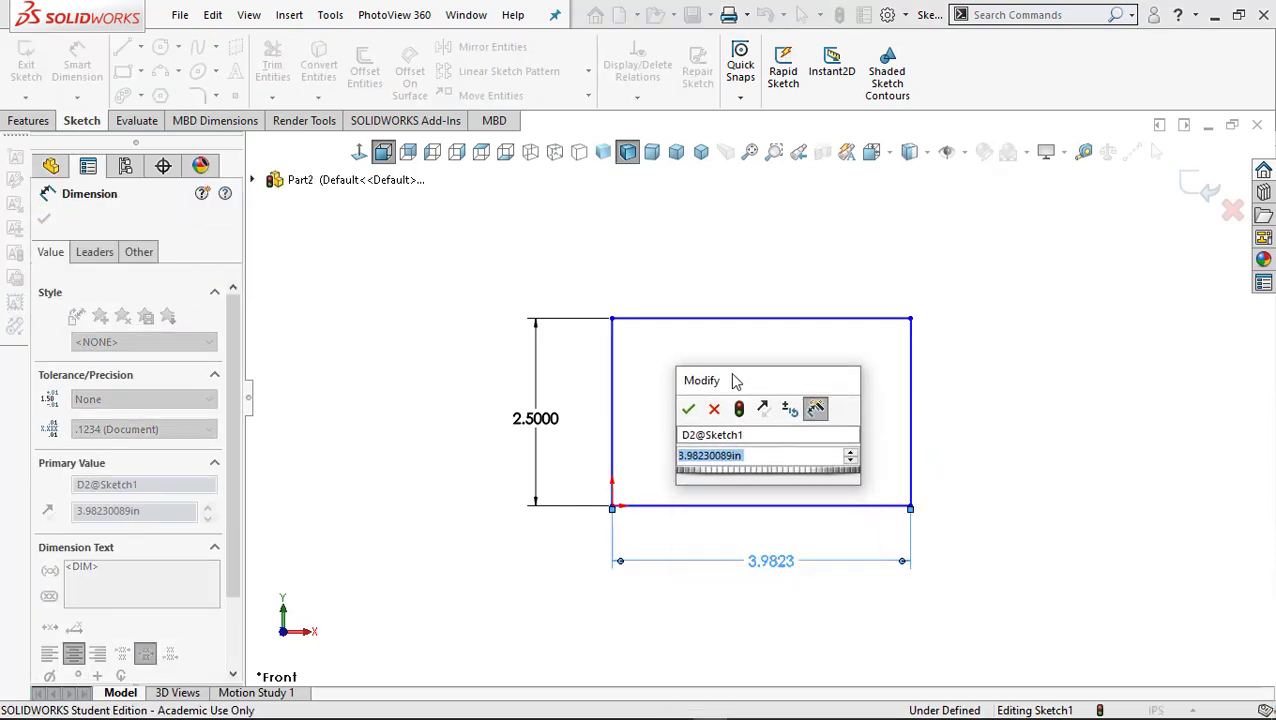
text(5)
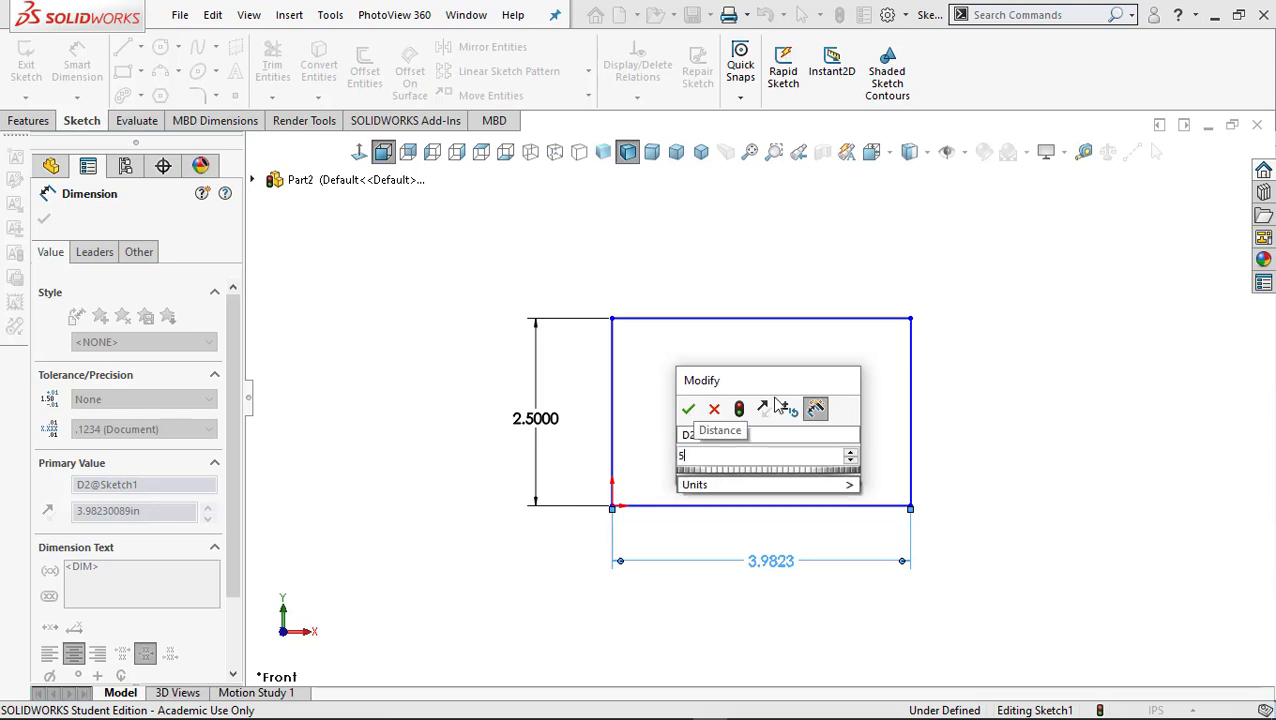
key(Return)
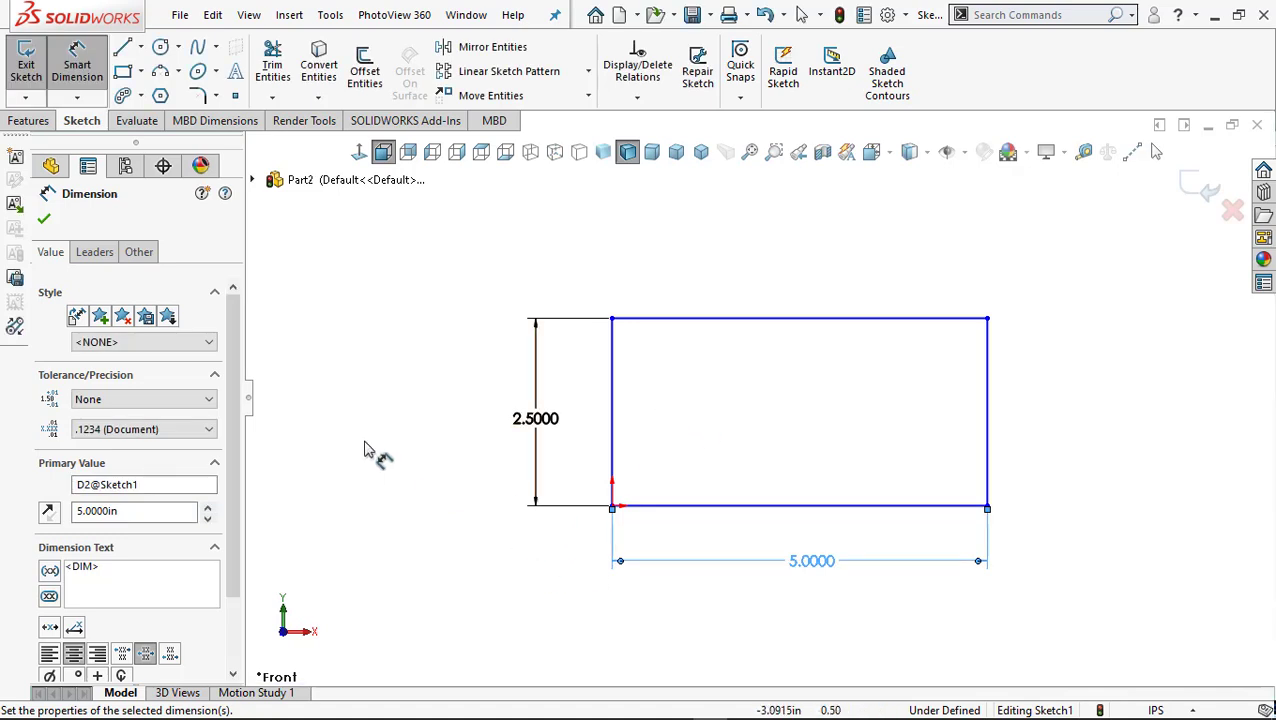
click(44, 221)
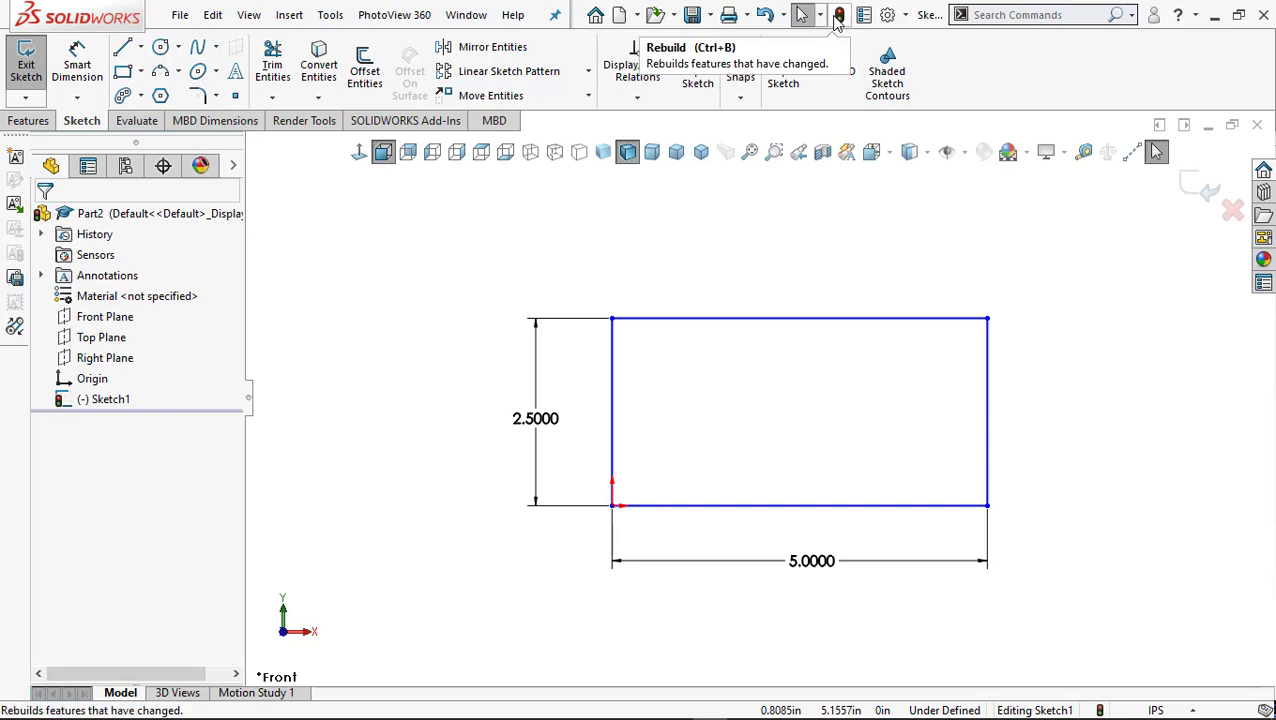
click(837, 15)
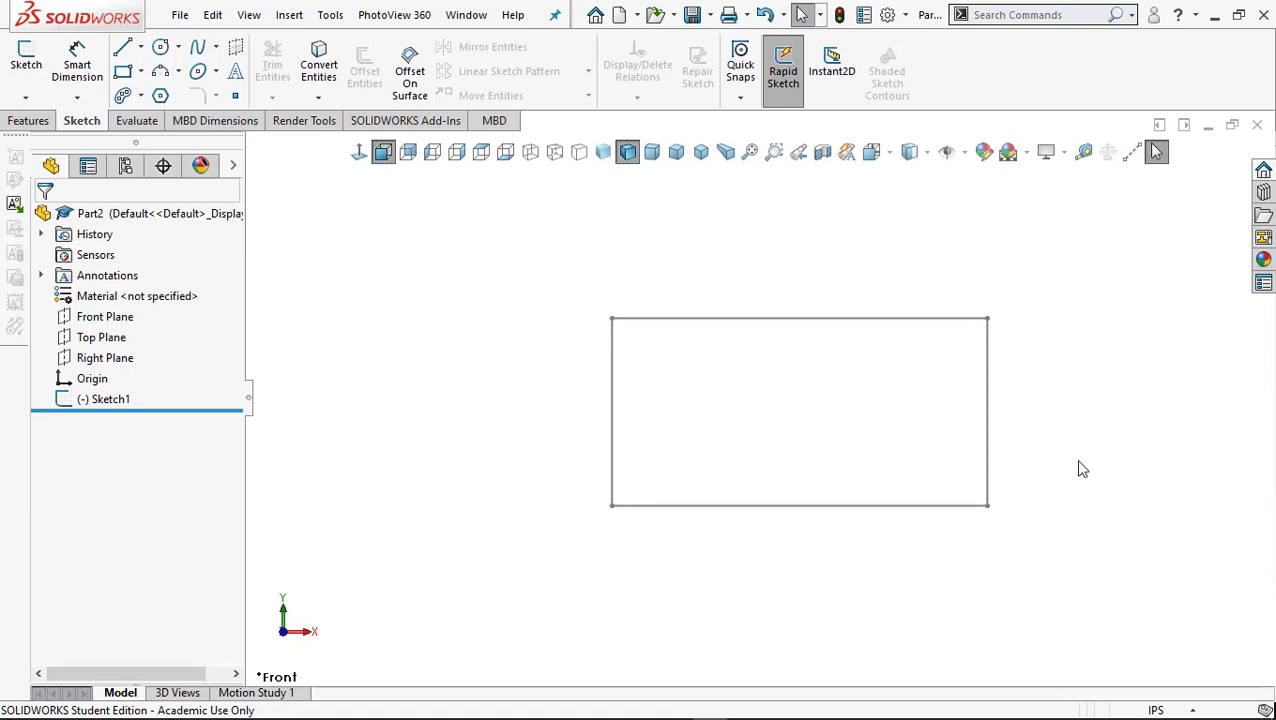
click(30, 121)
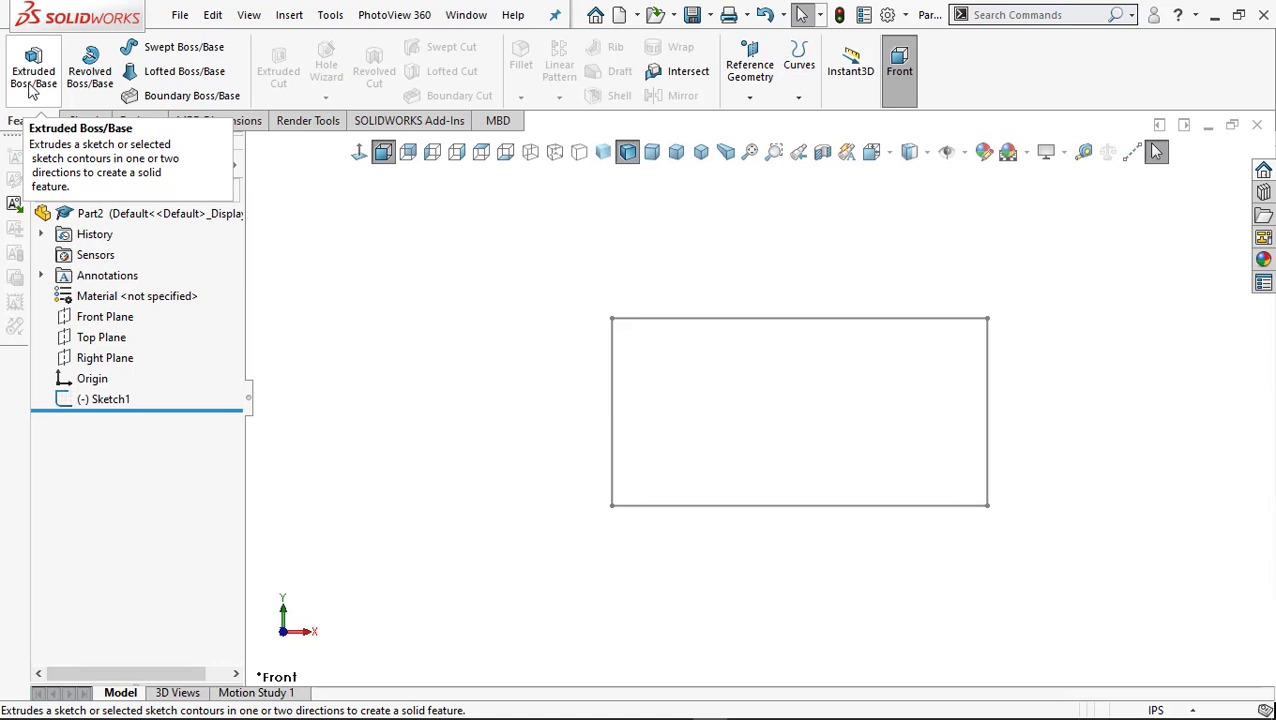
click(33, 90)
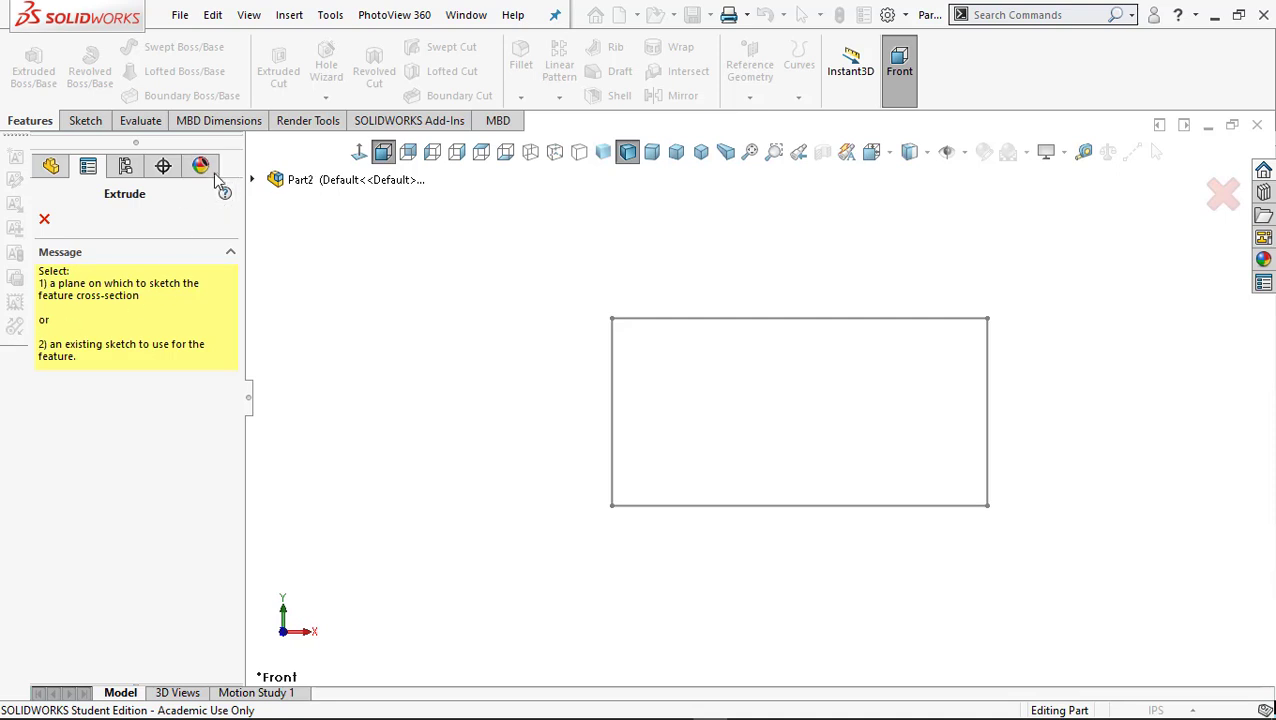
click(254, 180)
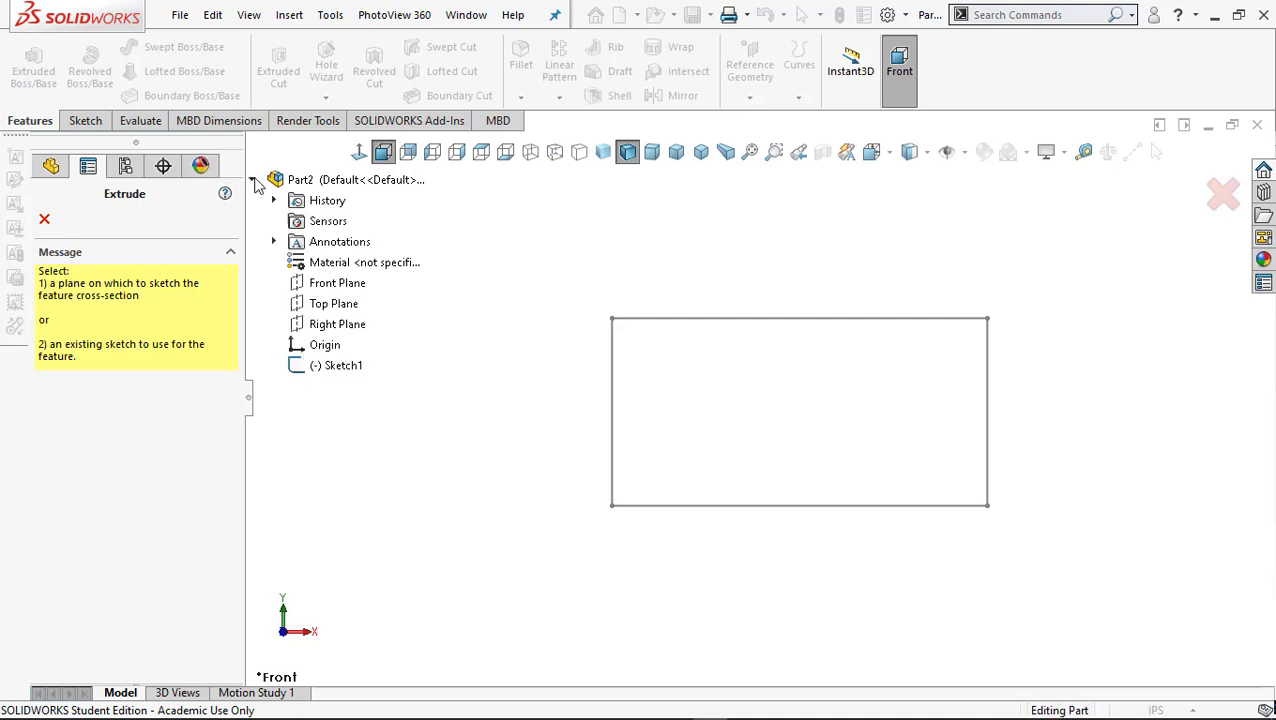
click(340, 366)
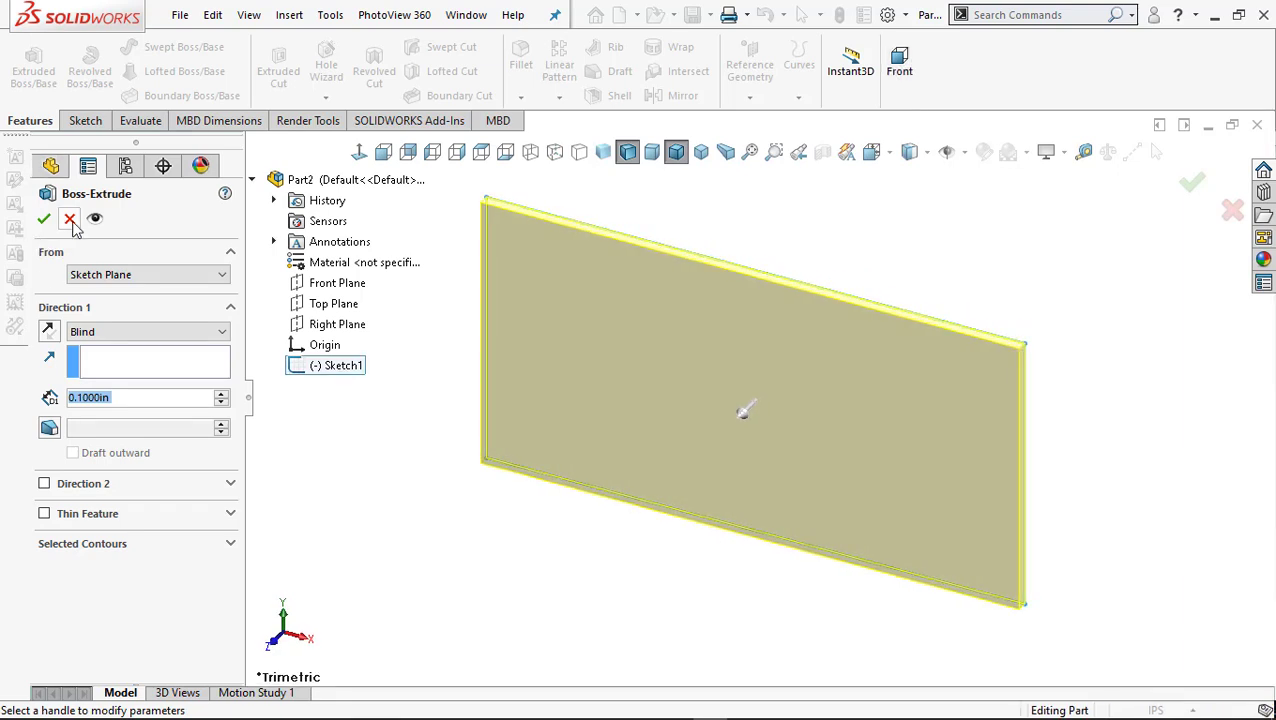
click(70, 220)
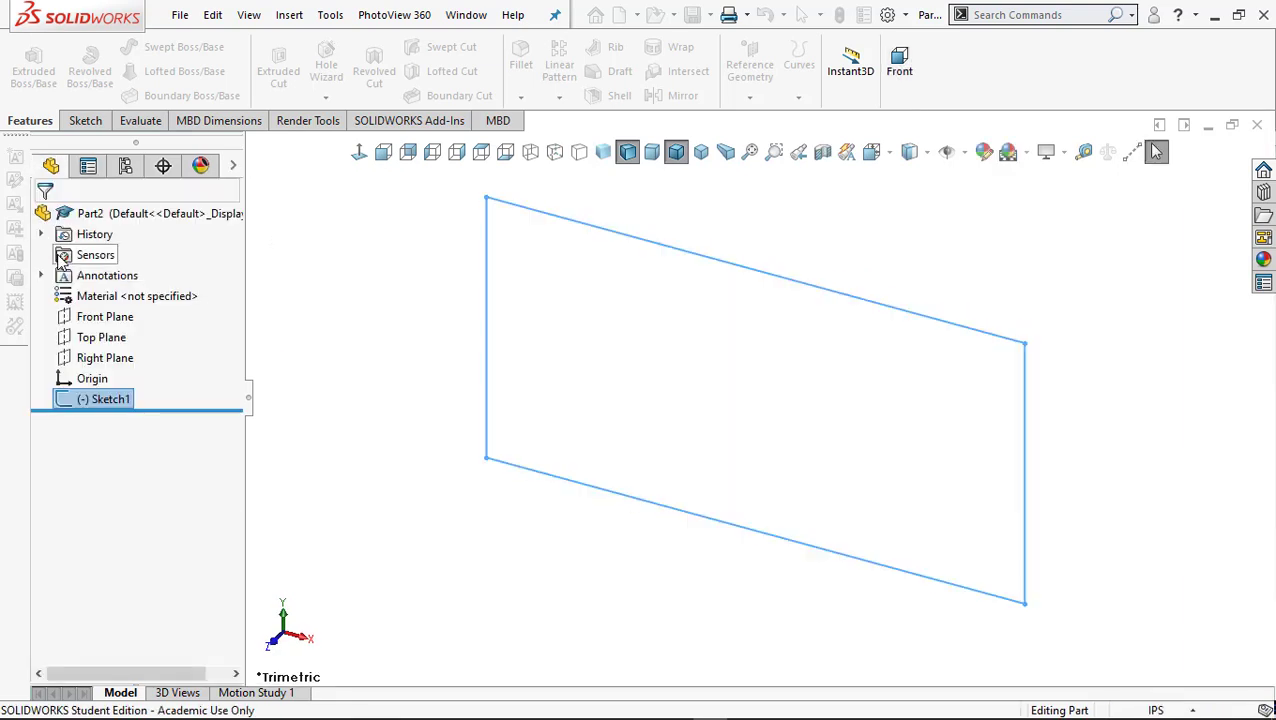
click(383, 151)
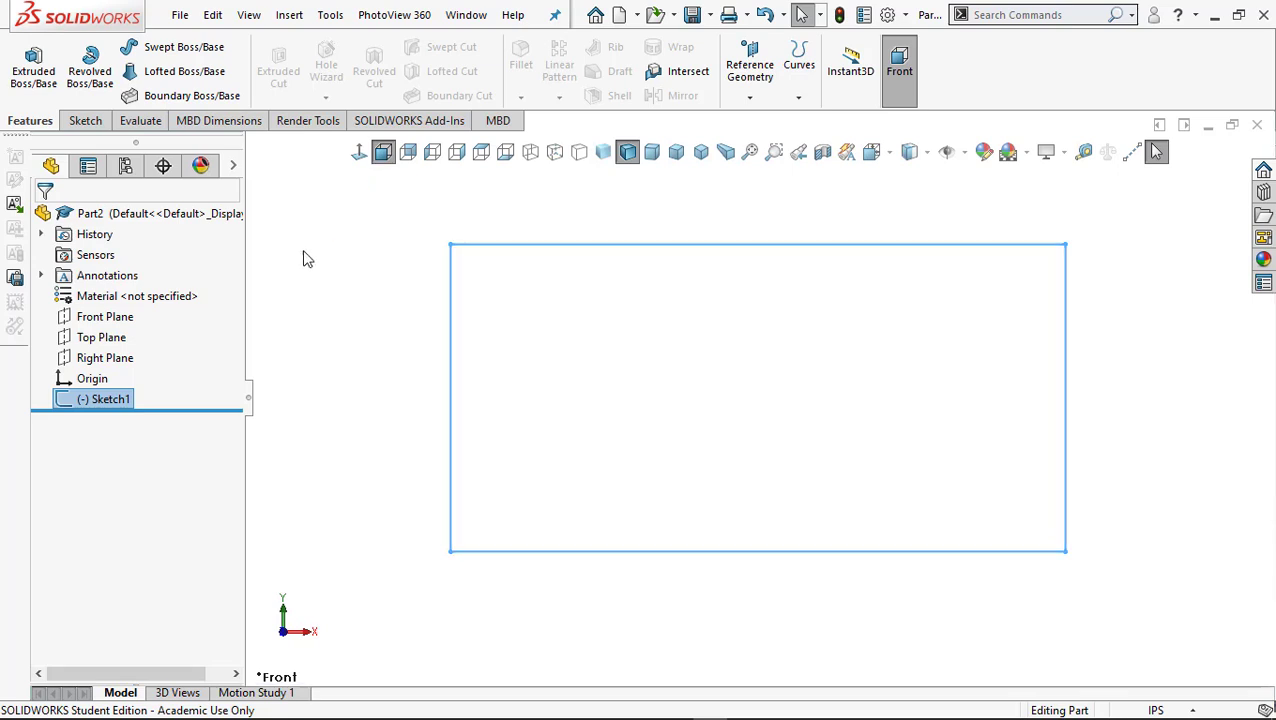
click(95, 316)
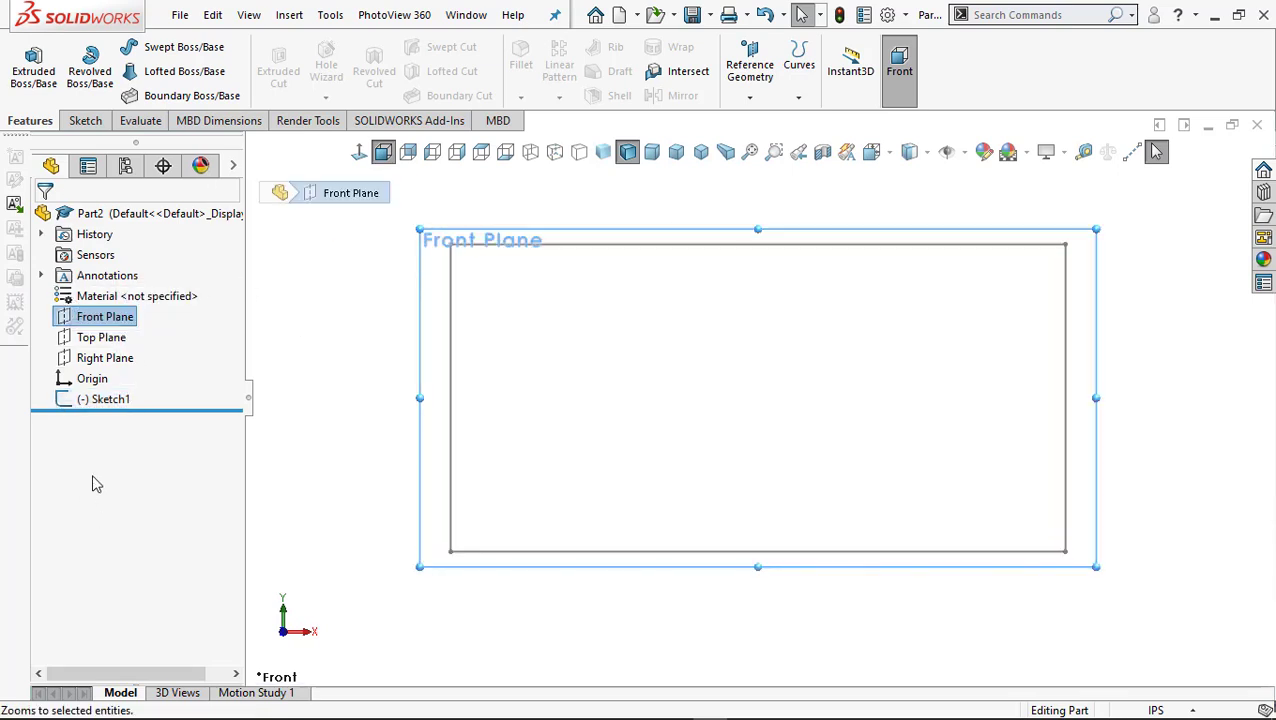
click(840, 14)
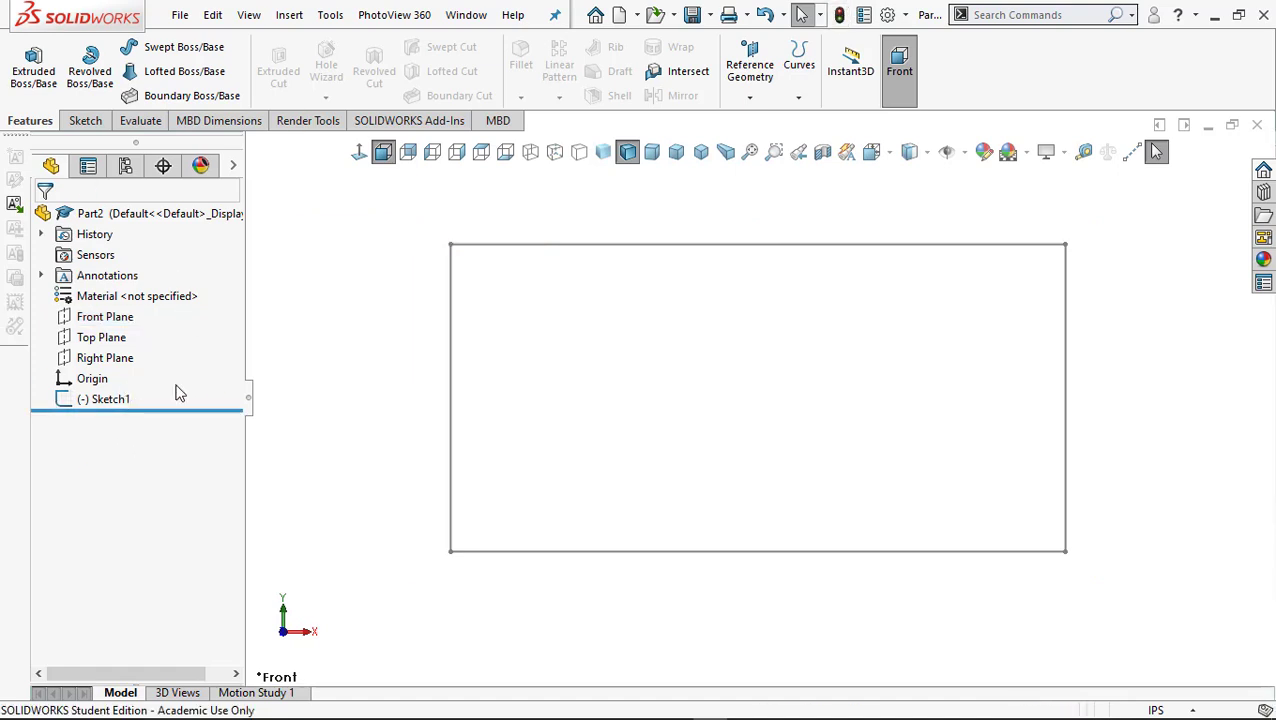
Reopen the rectangle sketch for editing and start an Extruded Boss/Base from it.
right_click(93, 402)
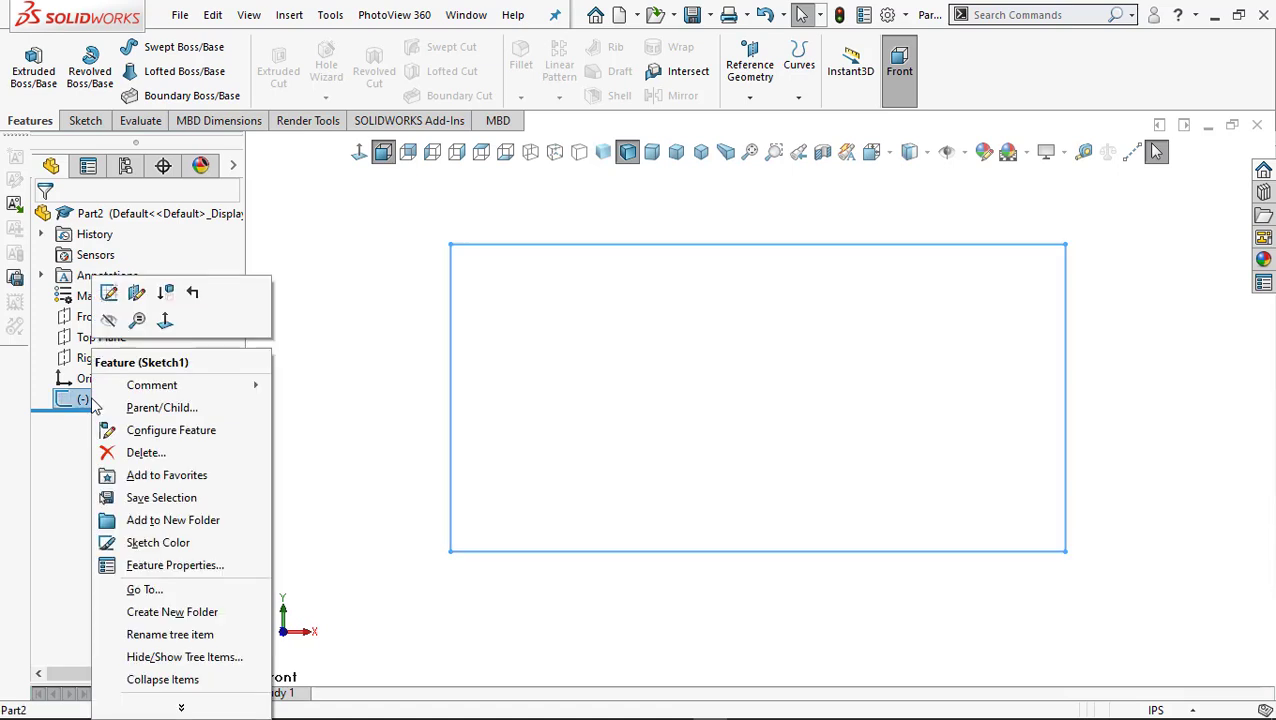
click(110, 294)
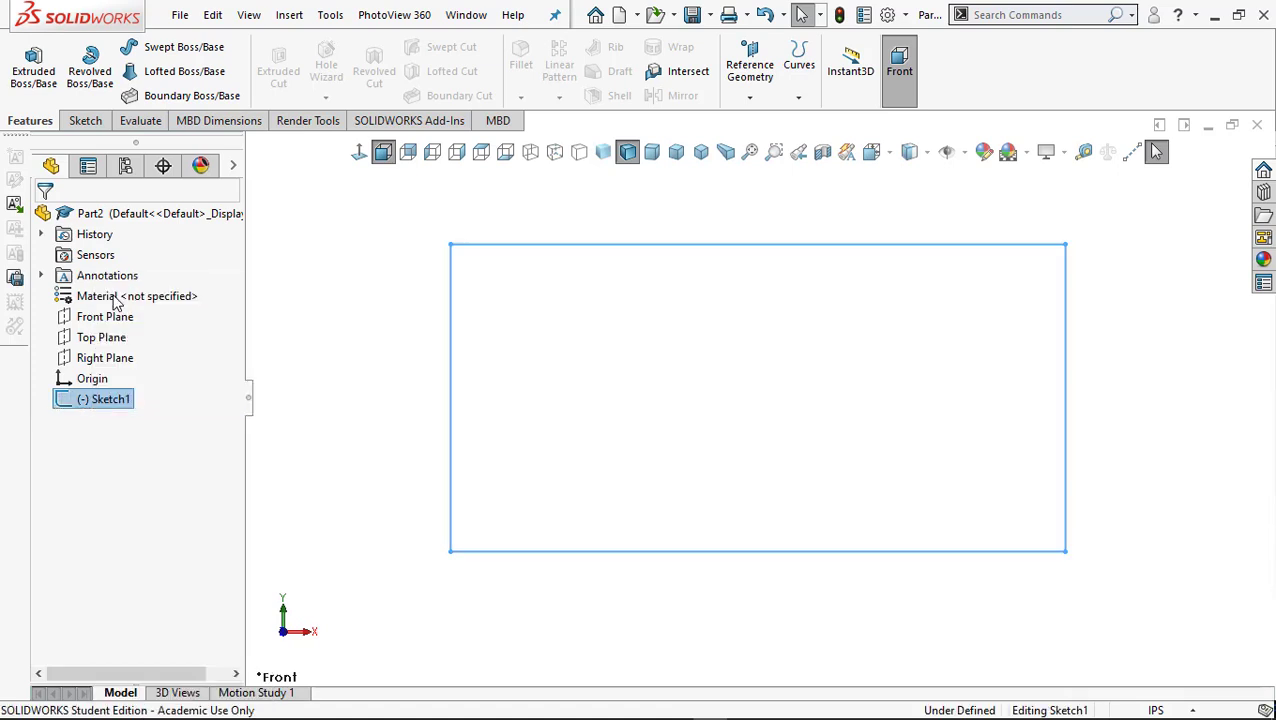
click(30, 120)
click(38, 68)
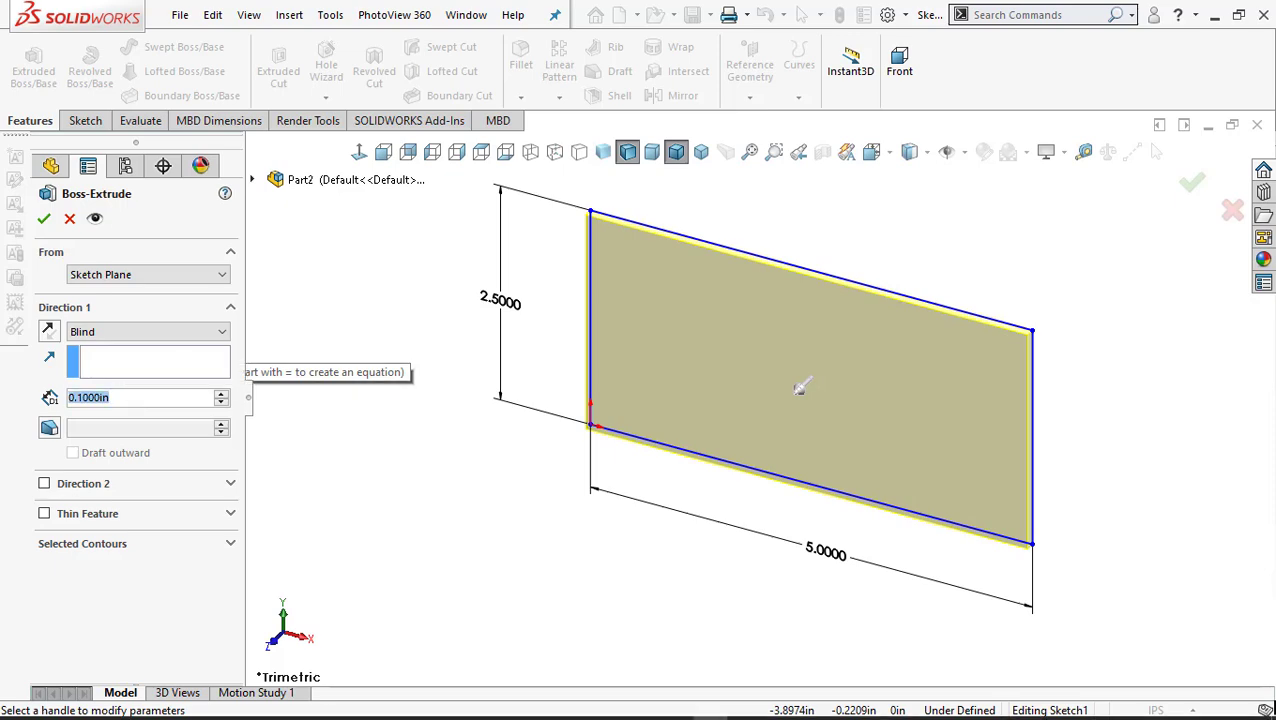
Switch to the browser, read the depth dimension on the SolidWorks Part #1 drawing, and return to SOLIDWORKS.
click(333, 708)
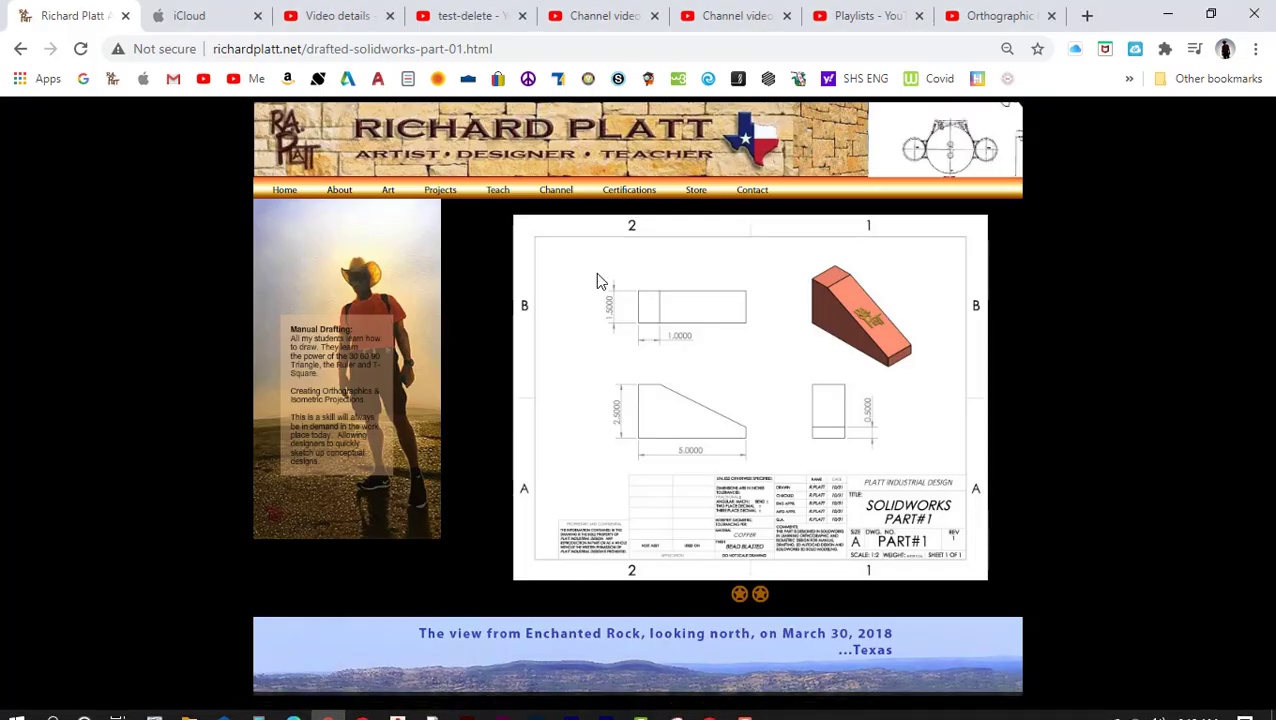
mouse_move(328, 716)
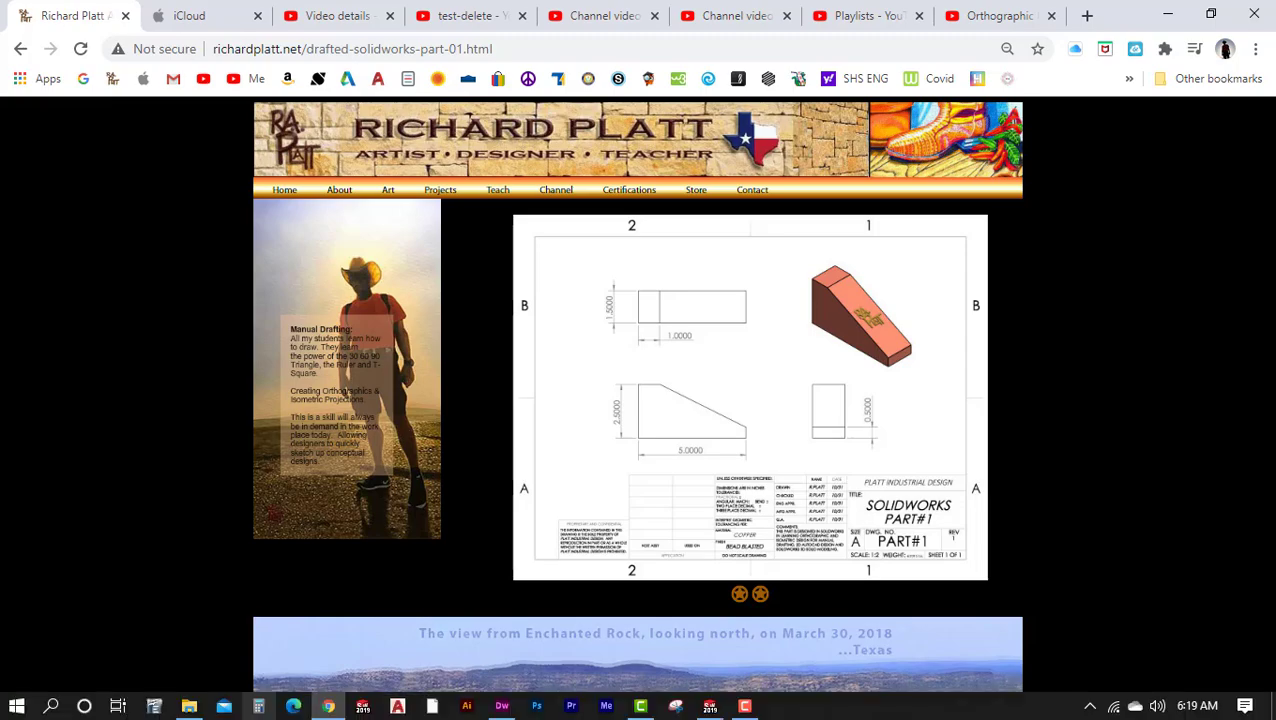
click(710, 706)
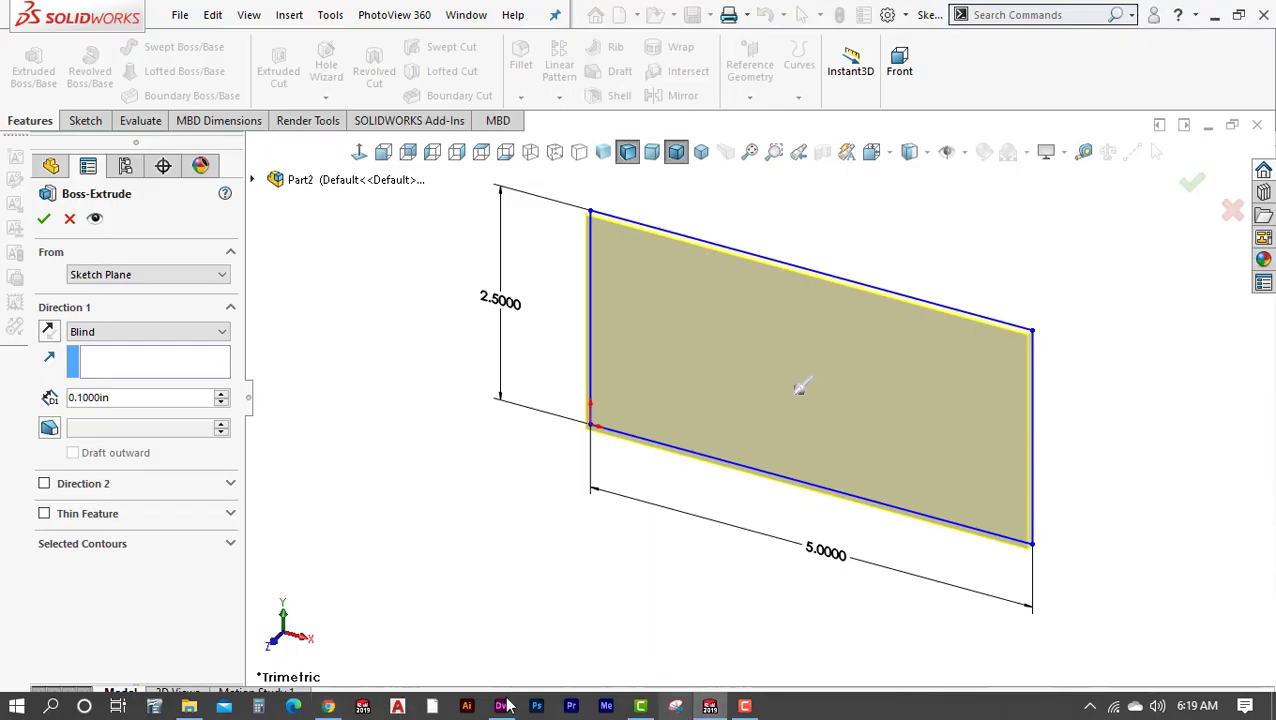
Set the blind extrusion depth to 1.5 in and finish the boss.
click(168, 398)
text(1.5)
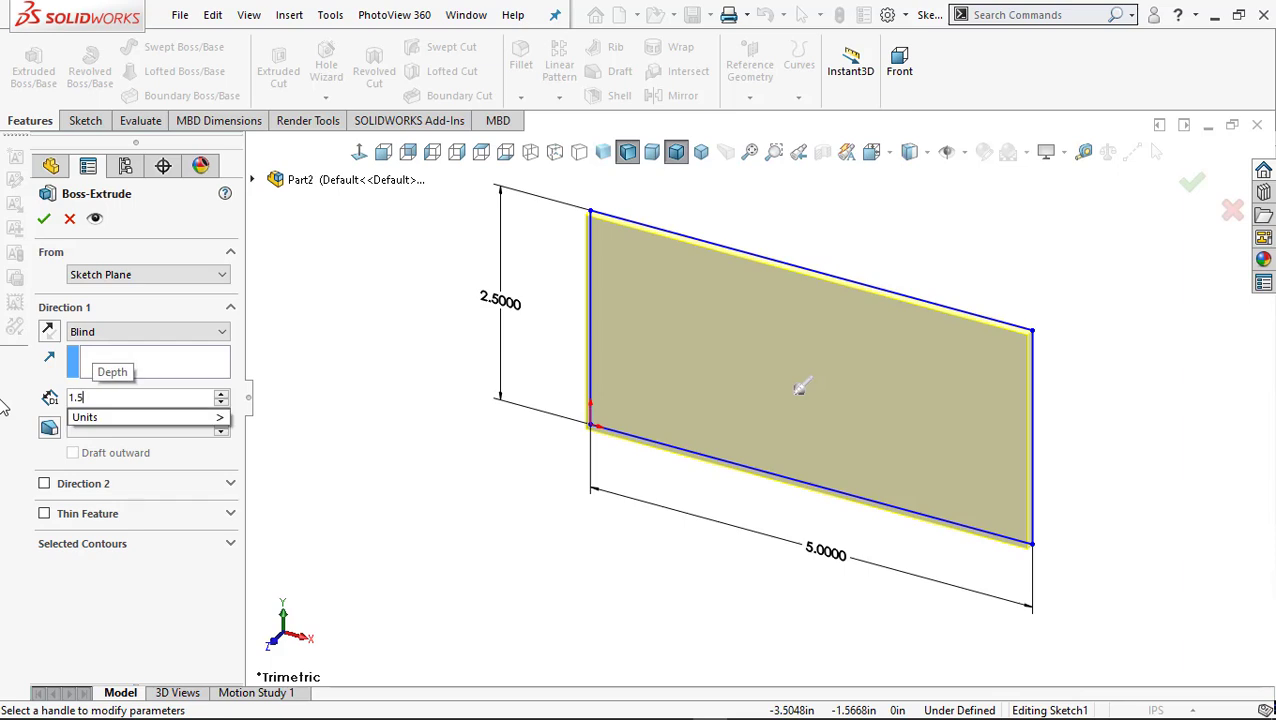
key(Return)
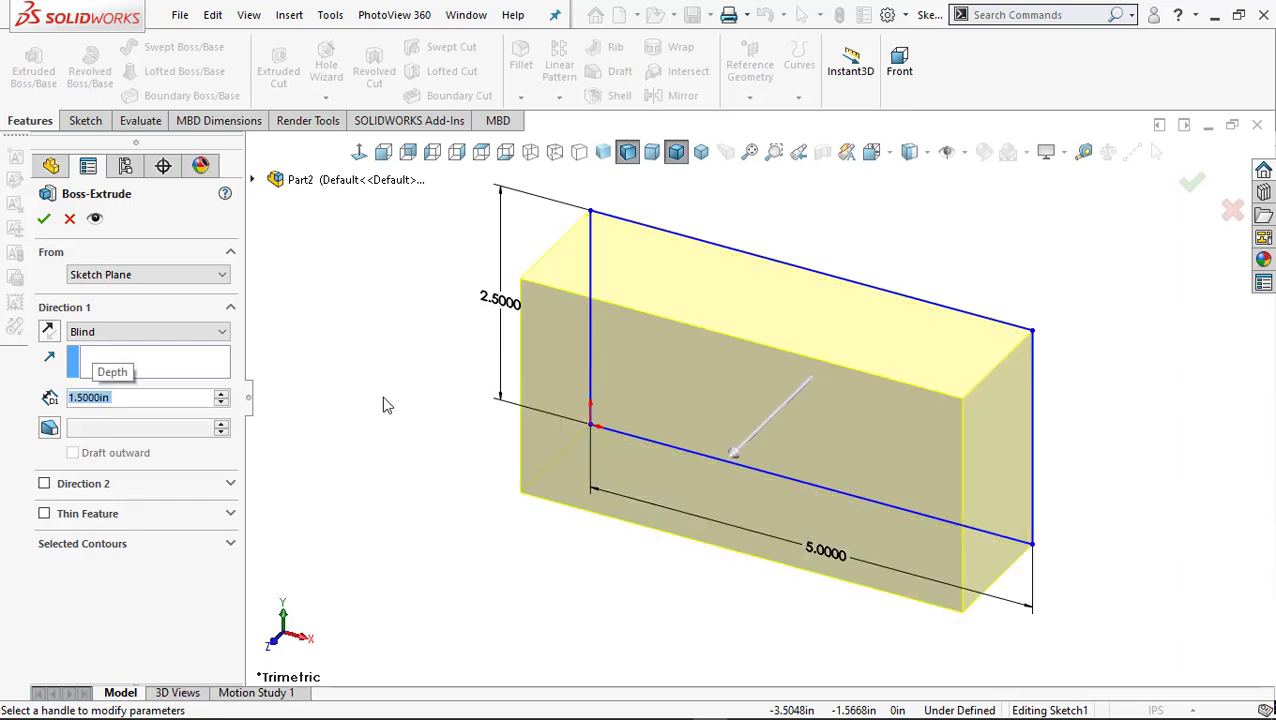
click(48, 218)
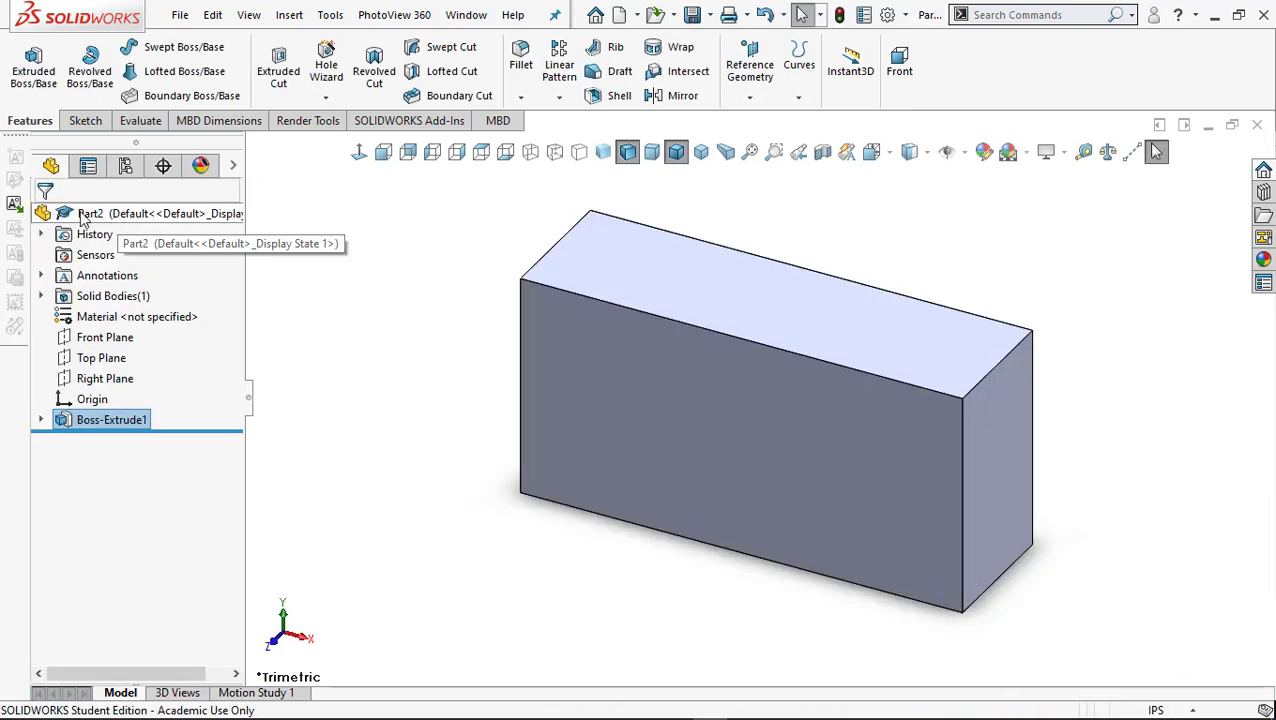
Try the materials 1060 Alloy, ABS PC, Rubber and Plain Carbon Steel on the block, one after another.
click(86, 317)
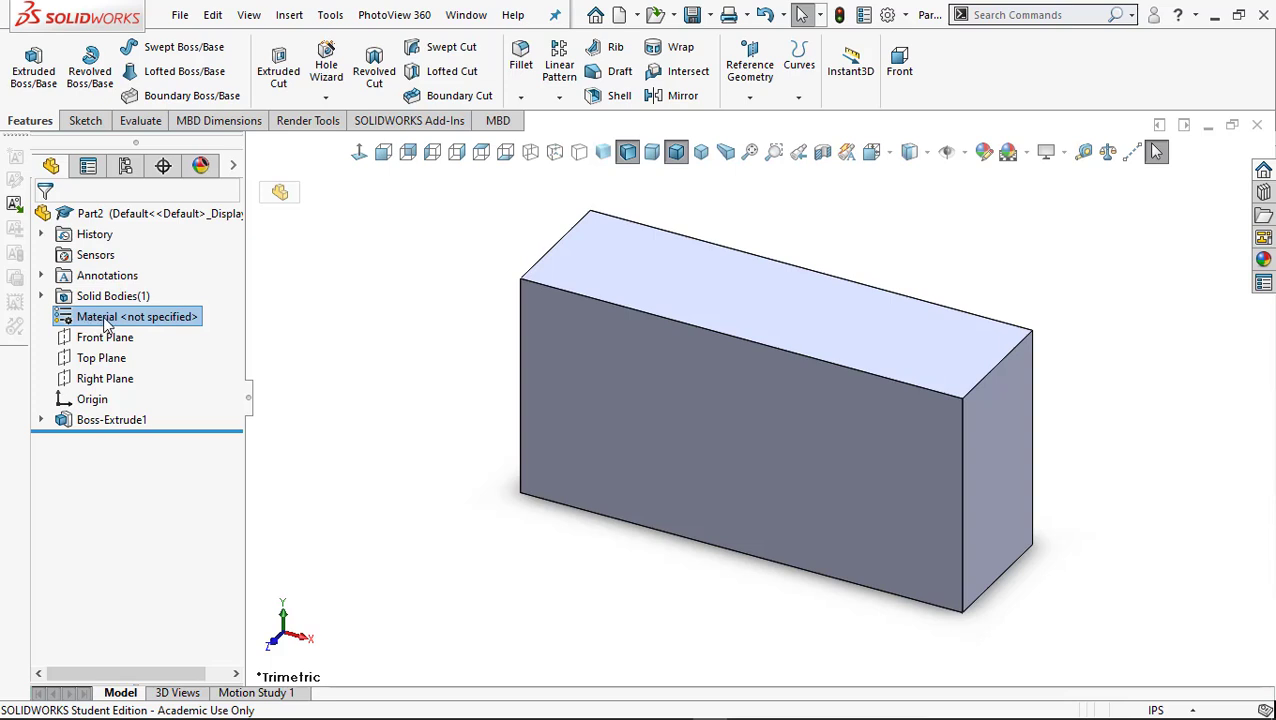
right_click(107, 327)
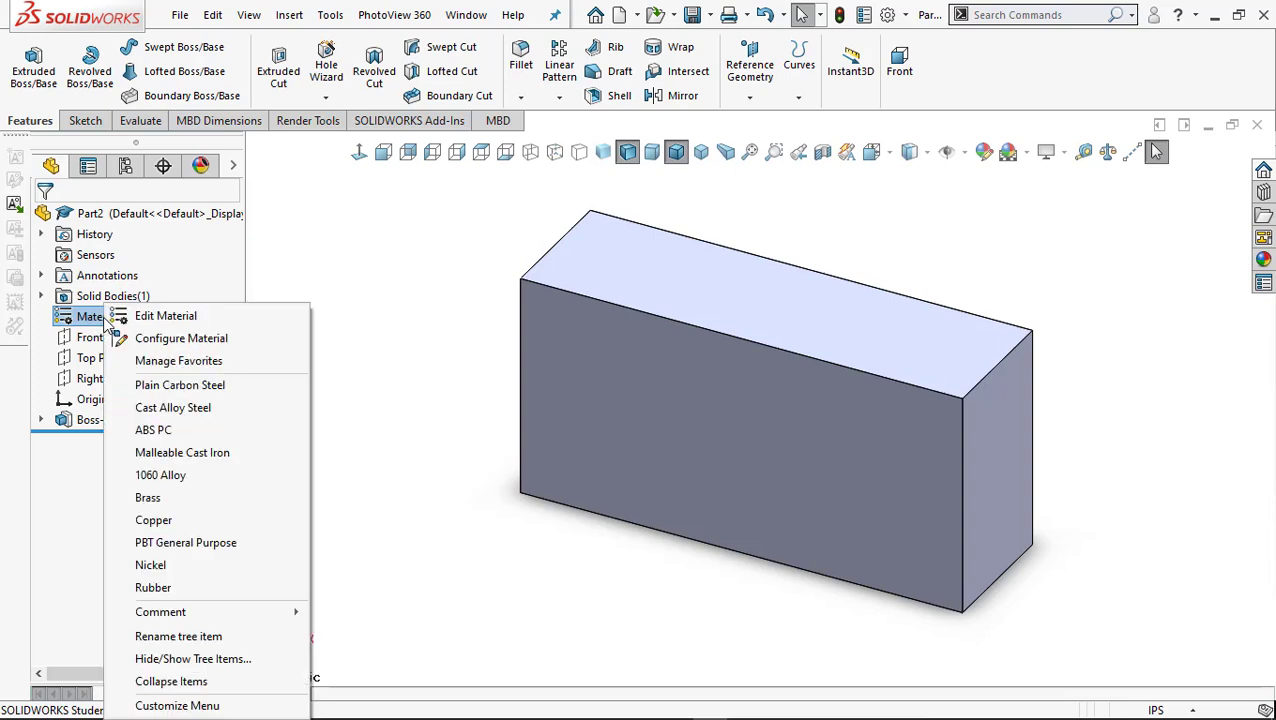
click(160, 475)
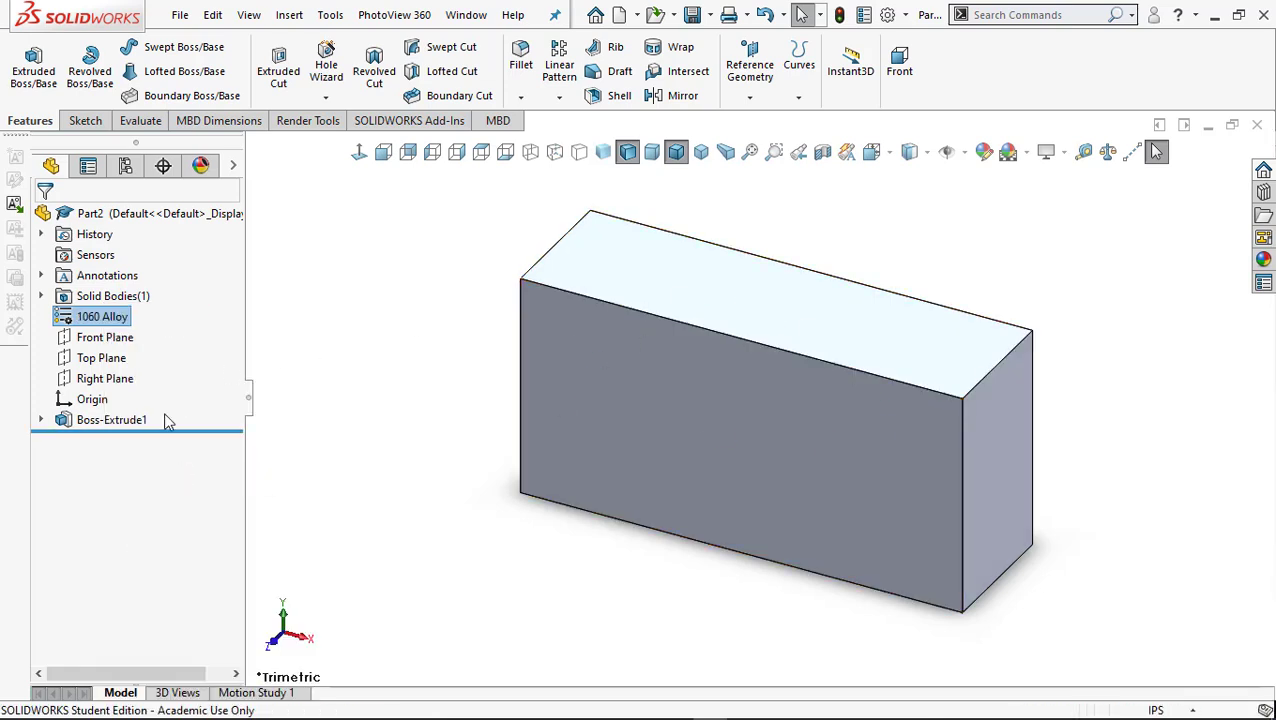
right_click(106, 322)
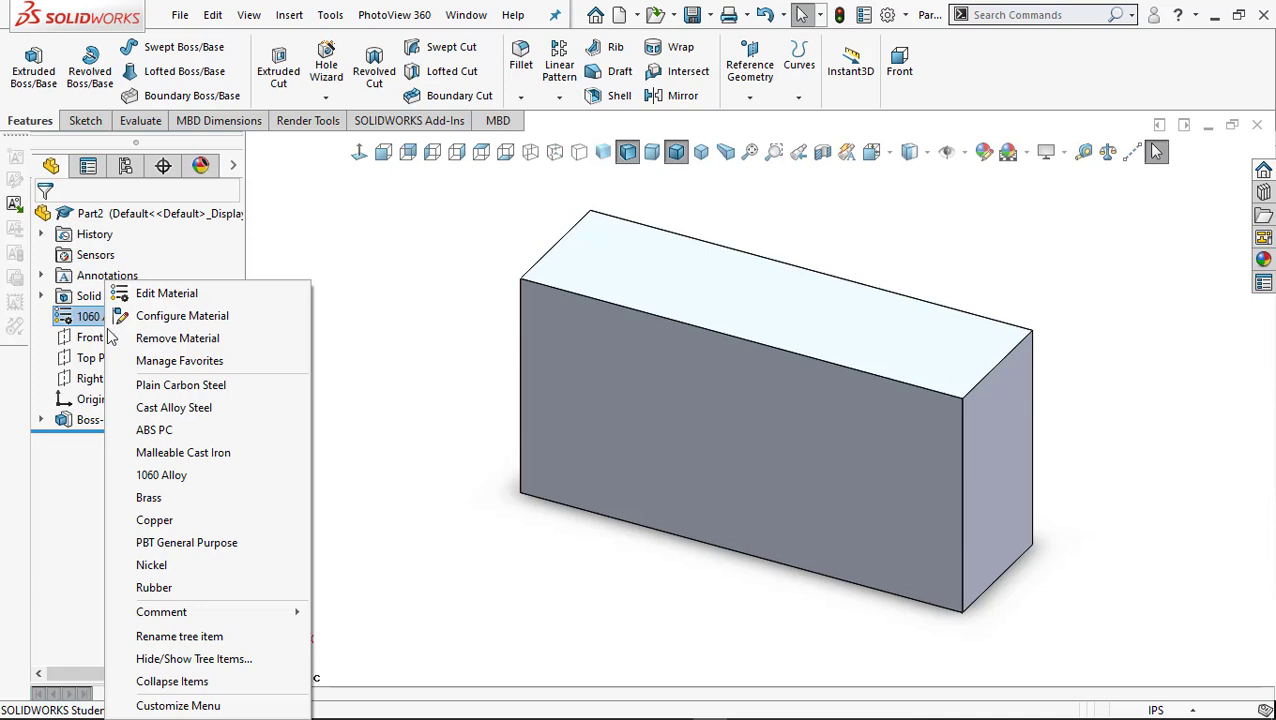
click(155, 430)
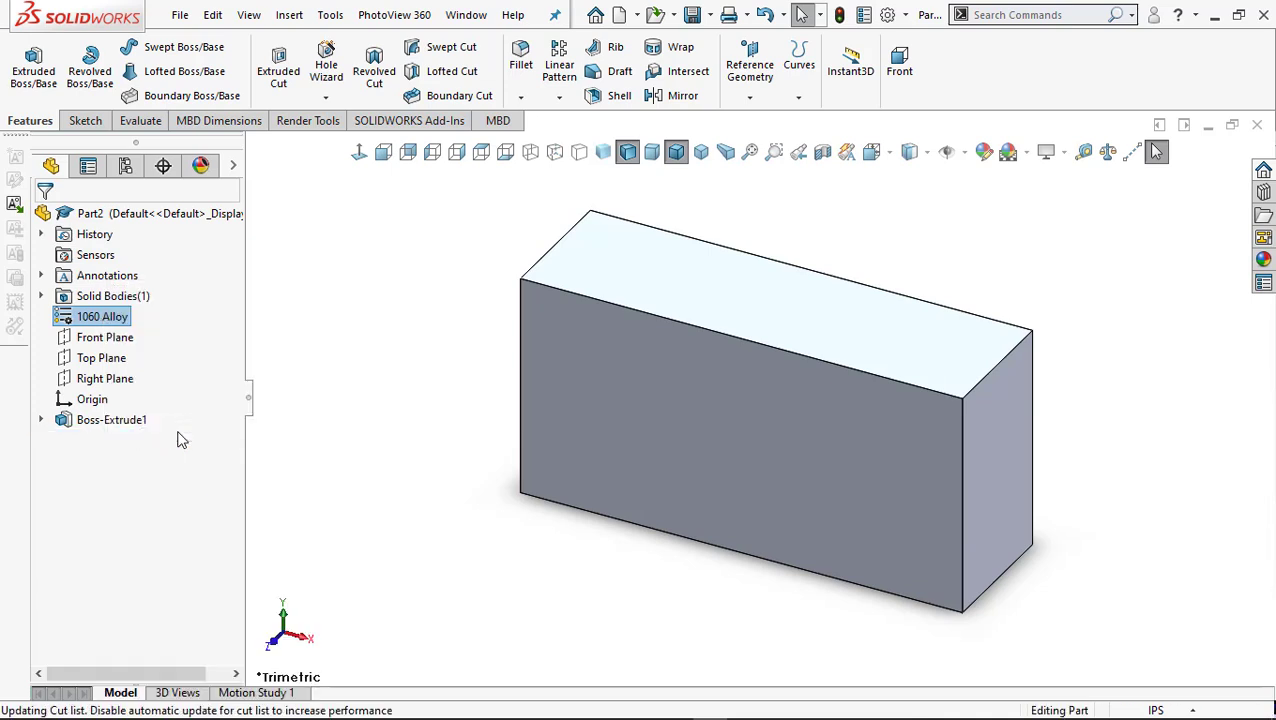
right_click(109, 320)
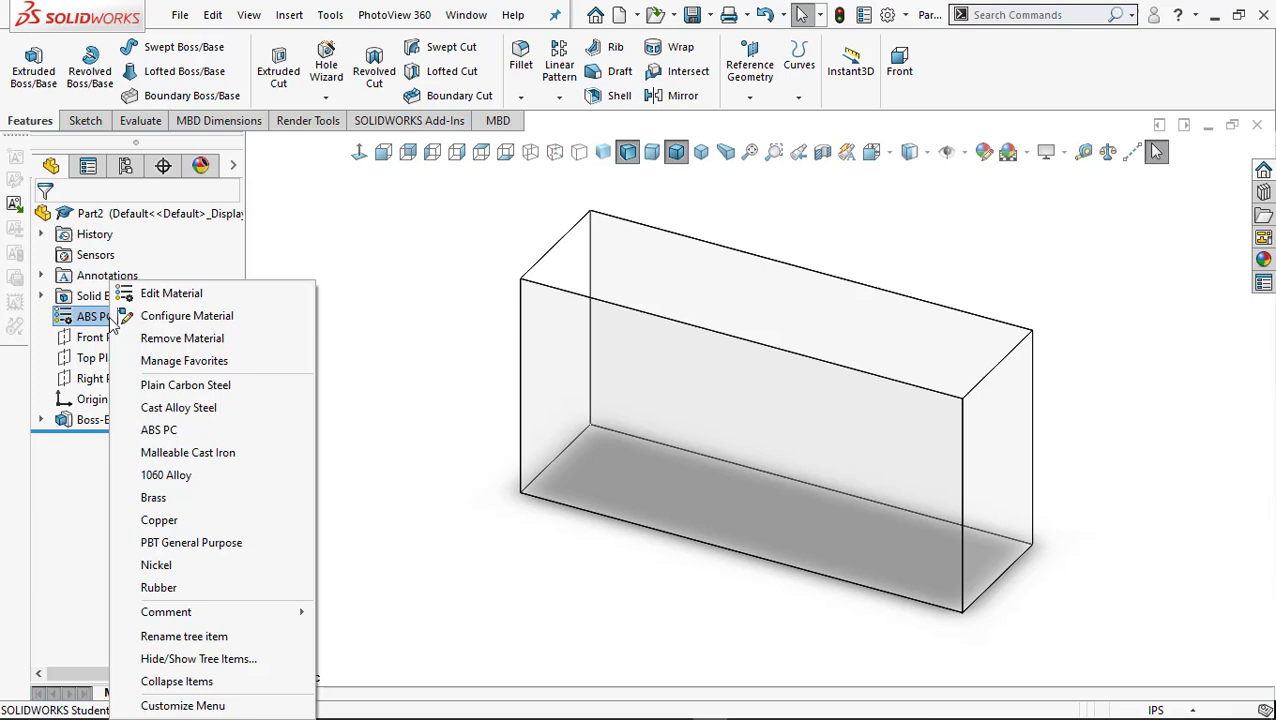
click(173, 592)
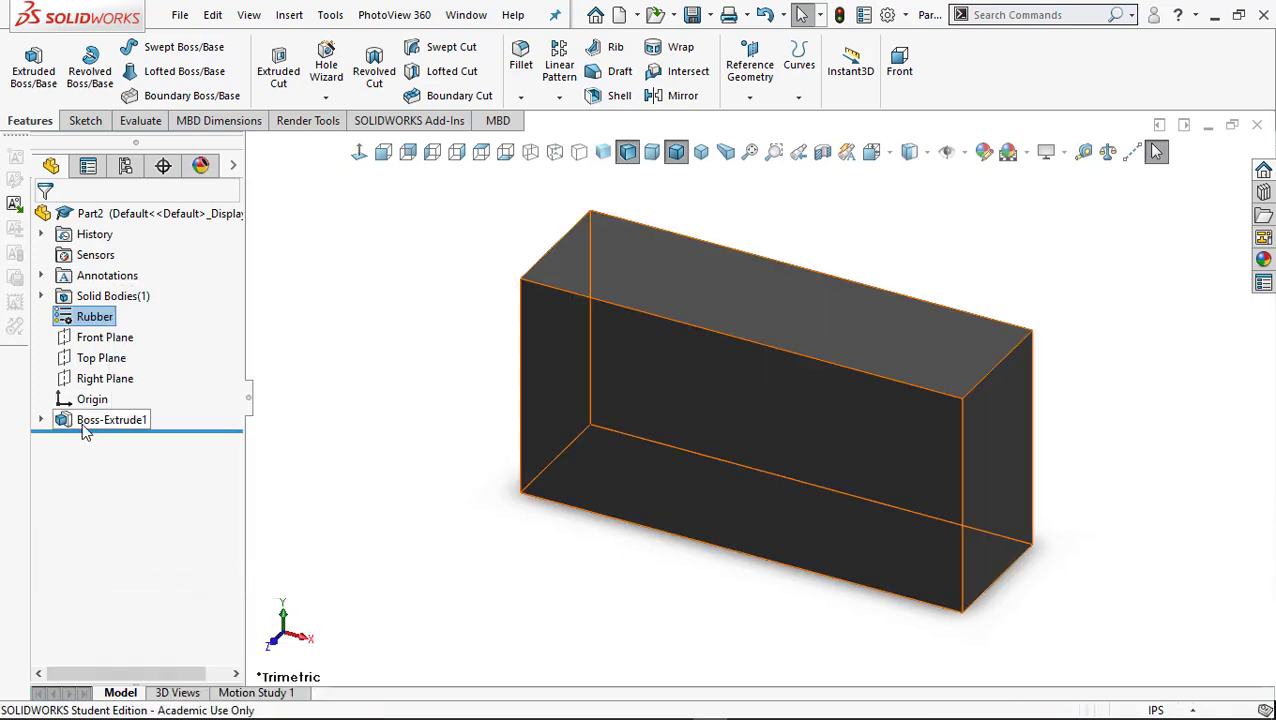
right_click(113, 320)
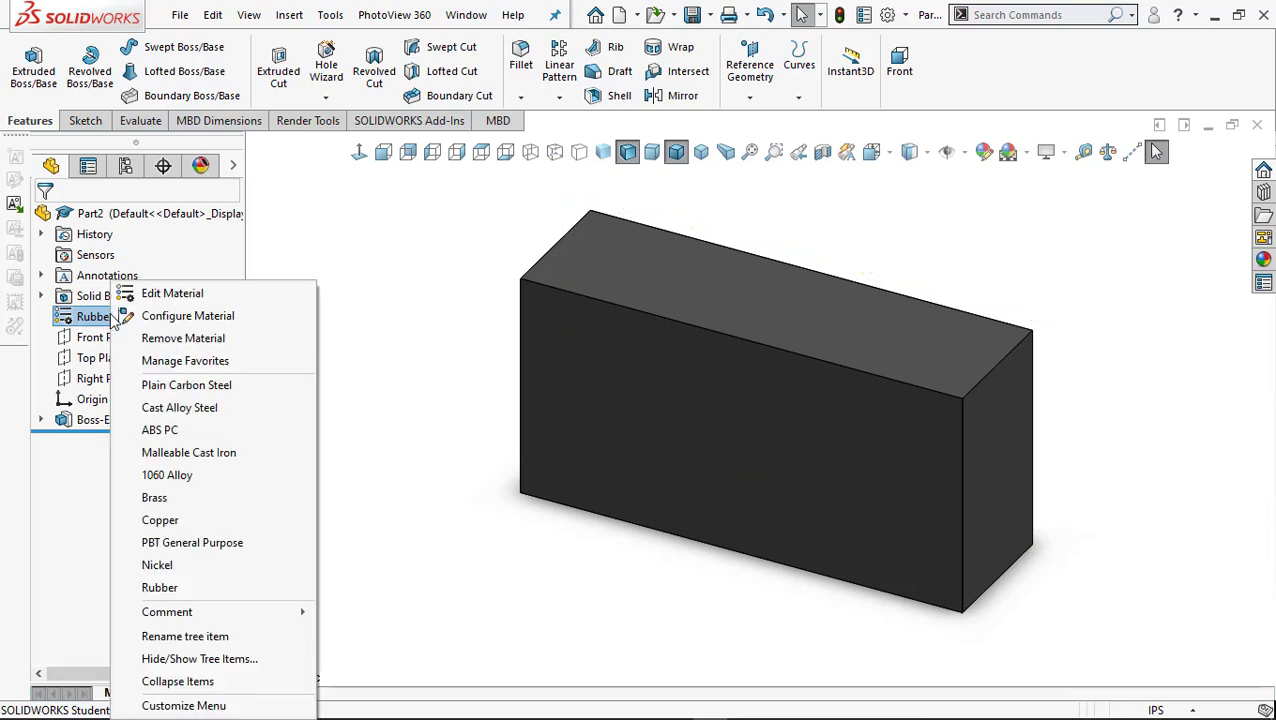
click(207, 389)
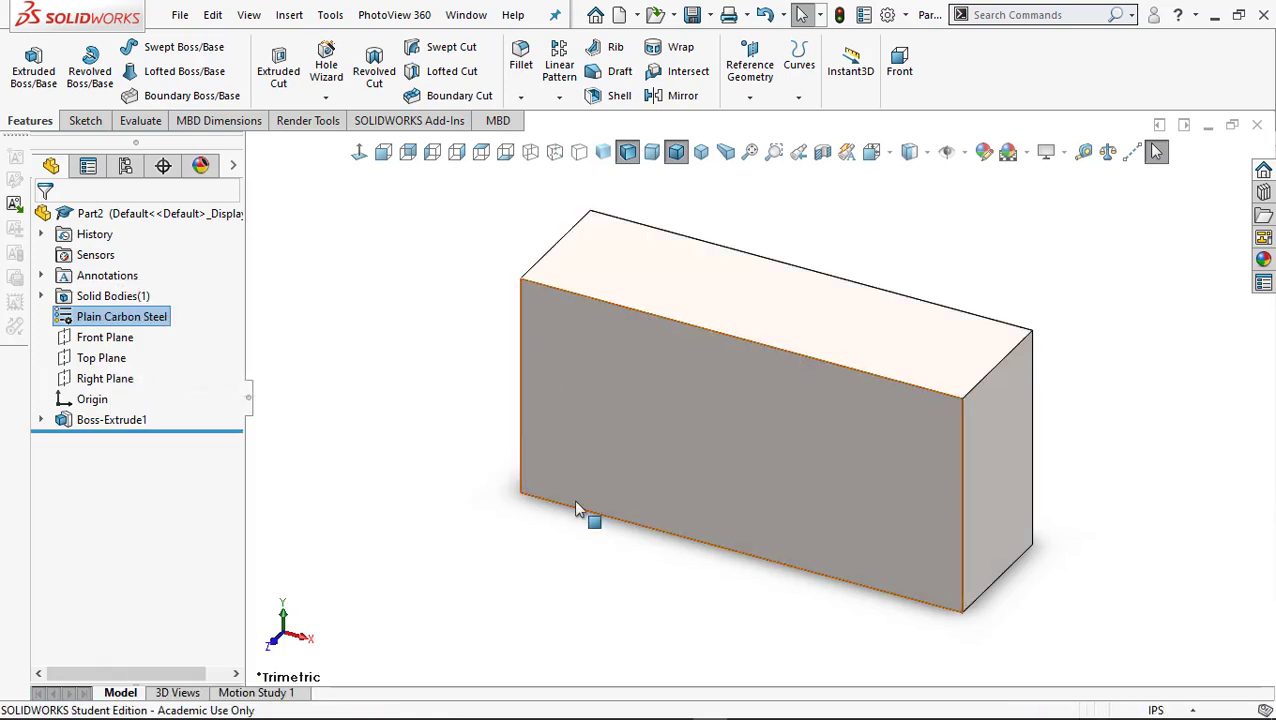
Assign Pine from the Woods category of SOLIDWORKS Materials to the block and close the material editor.
right_click(120, 320)
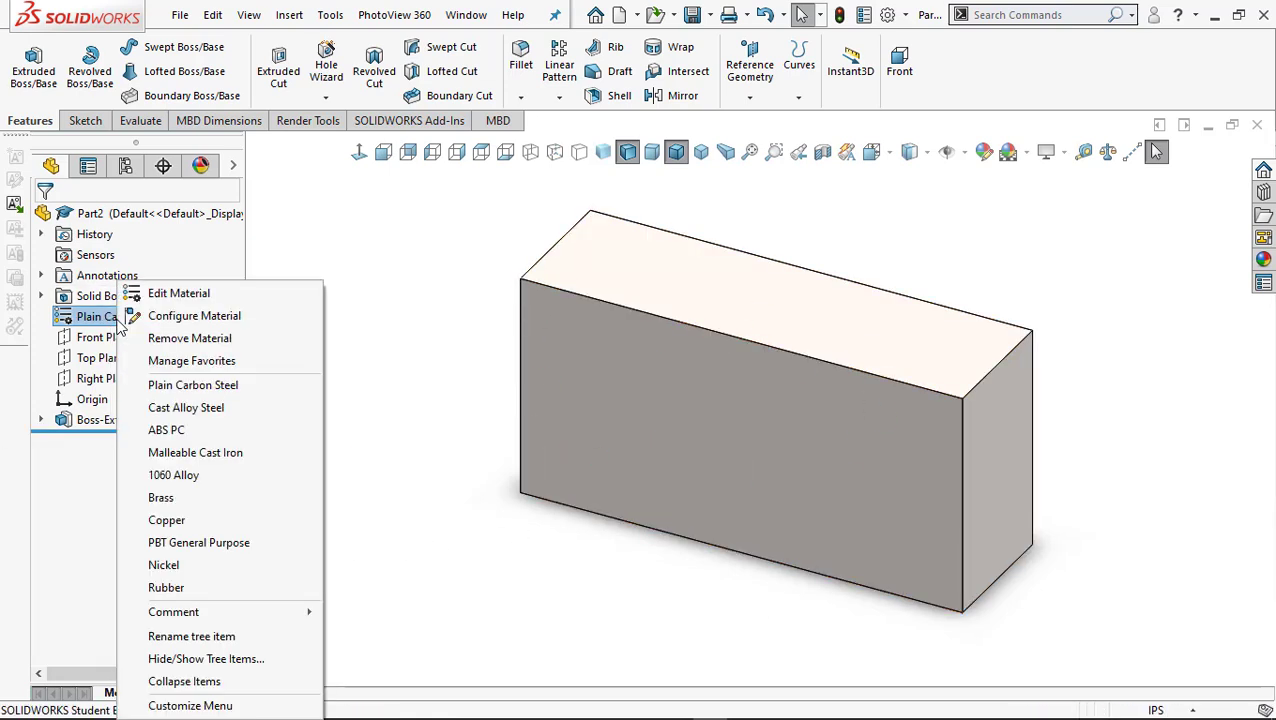
click(174, 294)
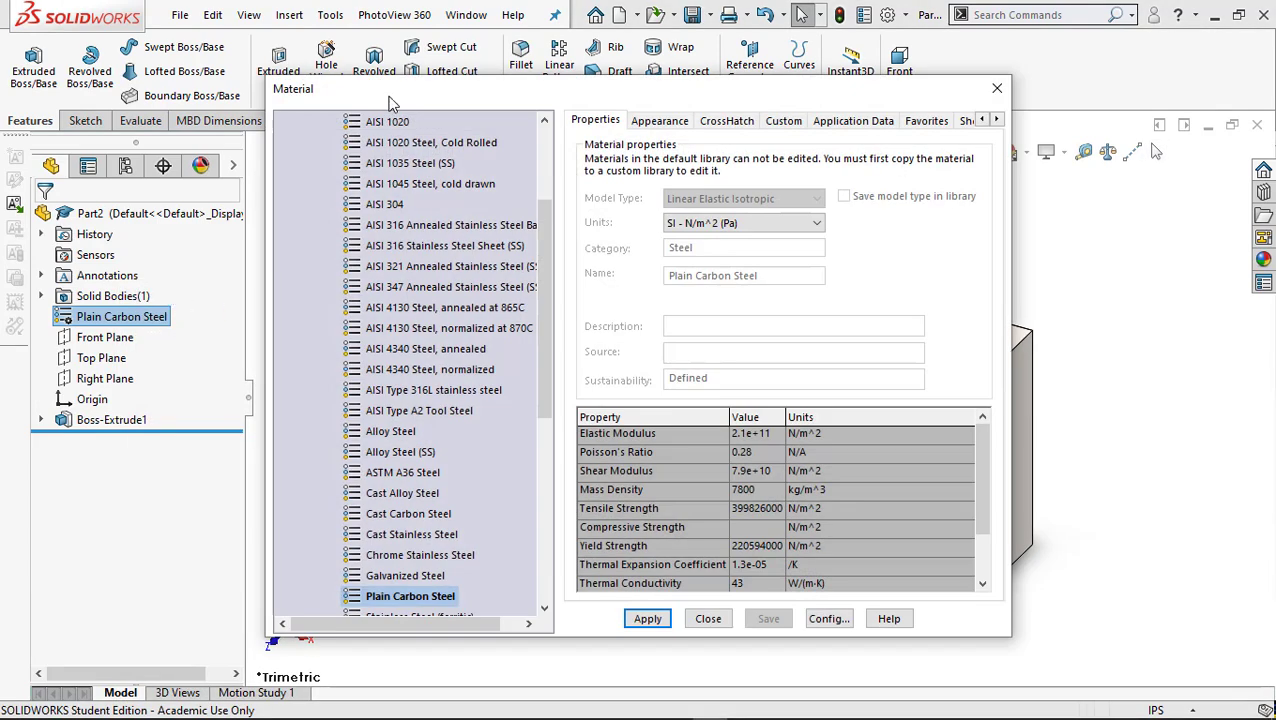
scroll(480, 232, up, 3)
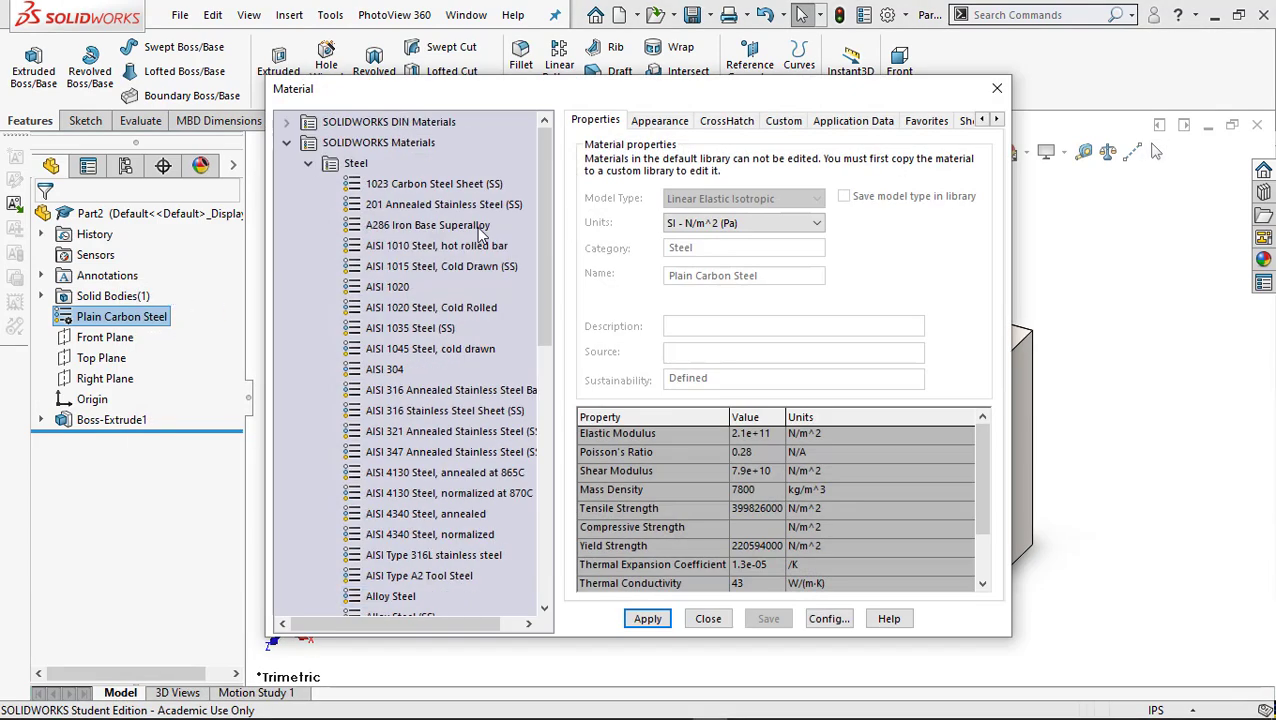
click(308, 164)
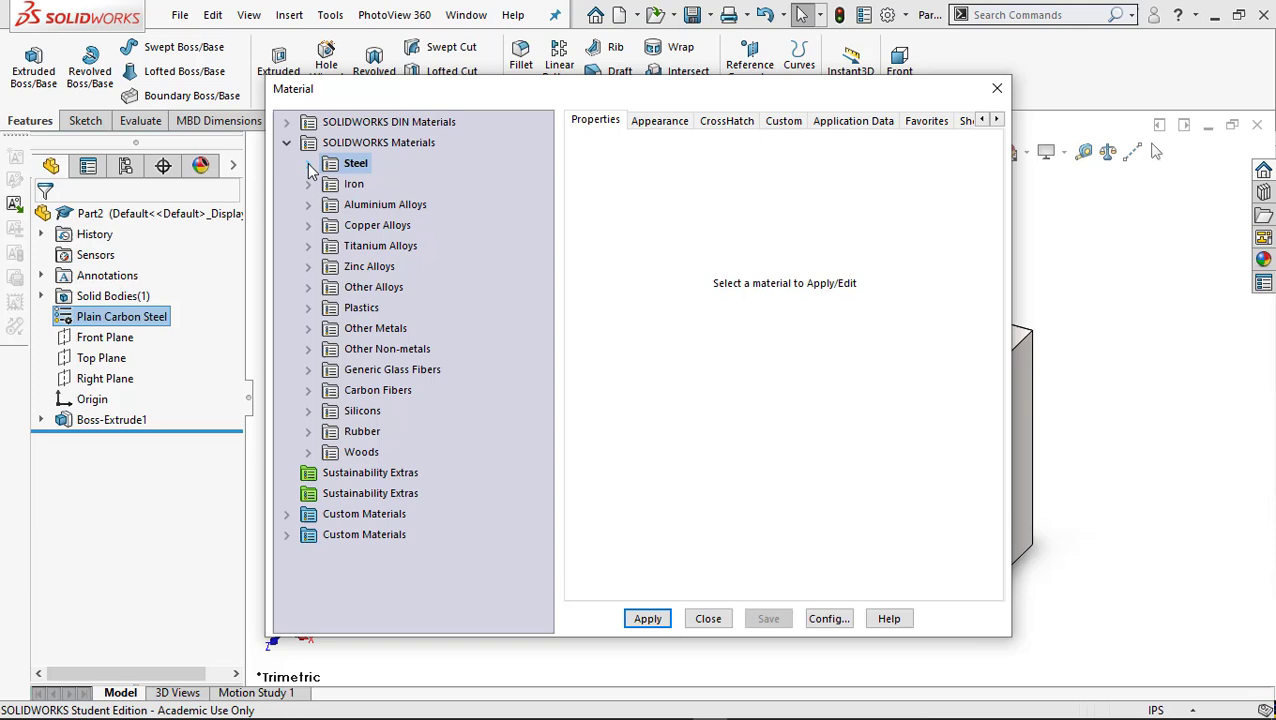
click(309, 453)
drag(551, 363, 553, 441)
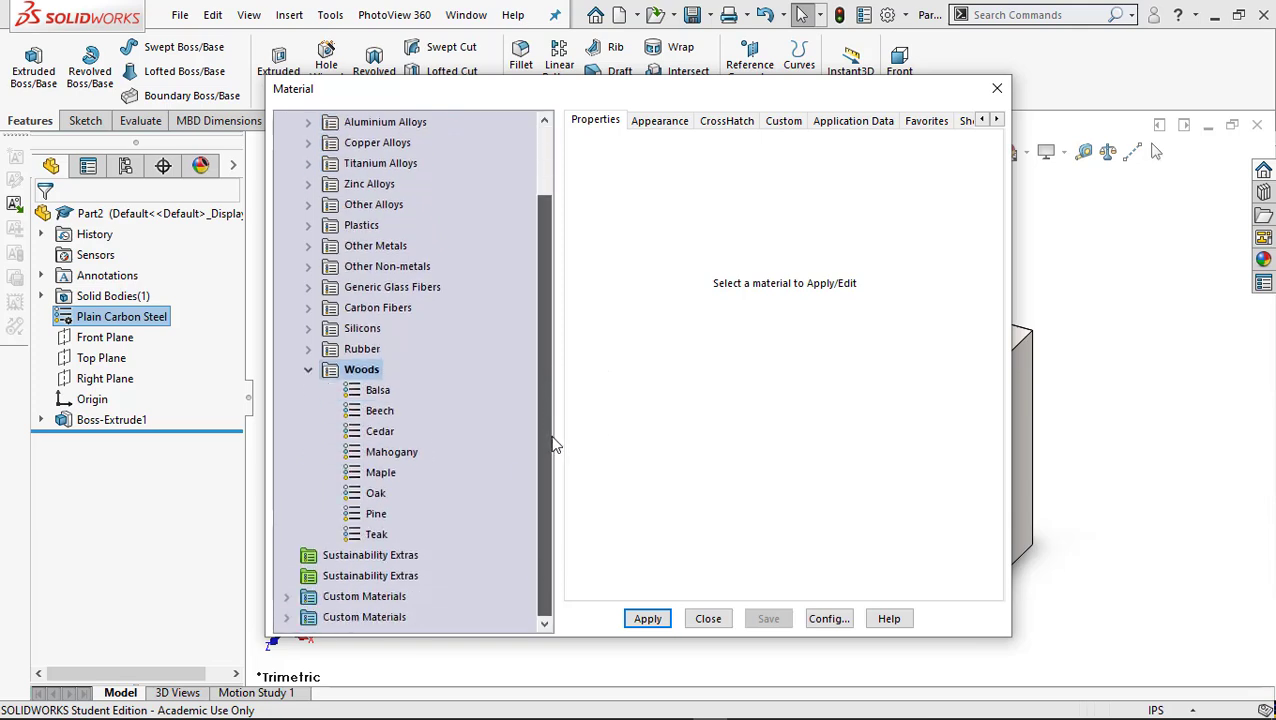
click(381, 473)
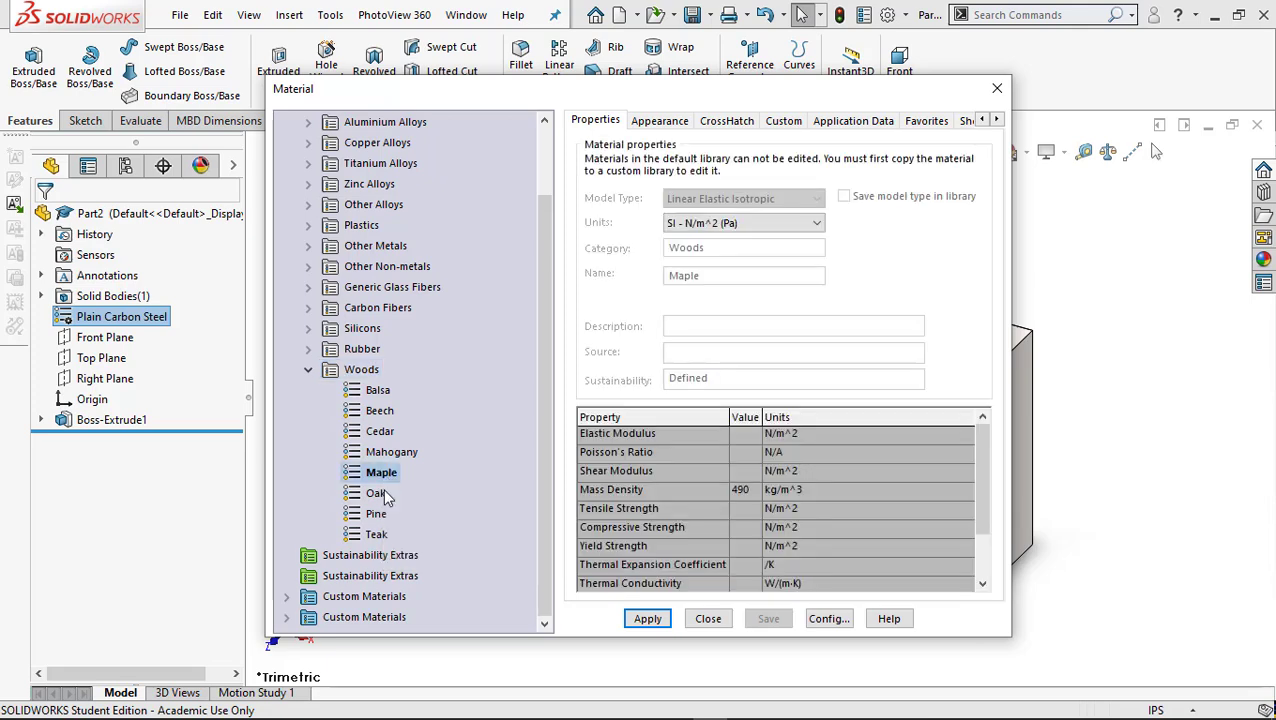
click(377, 514)
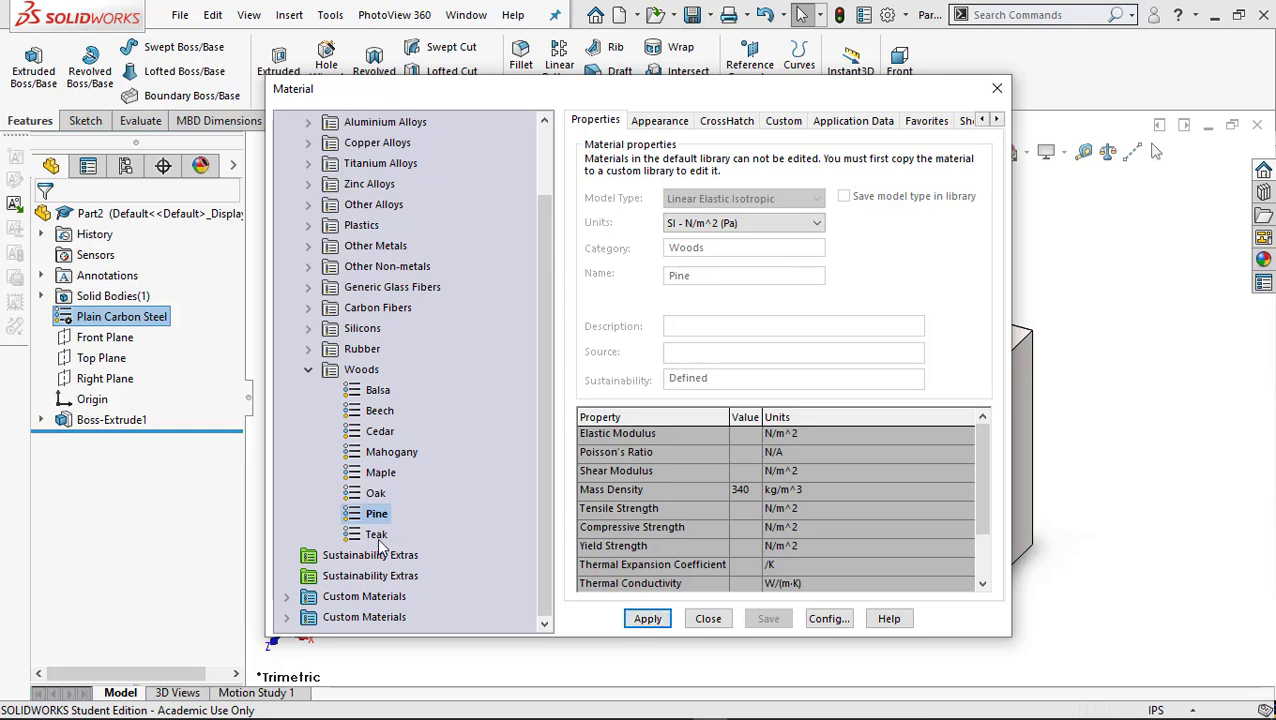
click(648, 618)
click(700, 619)
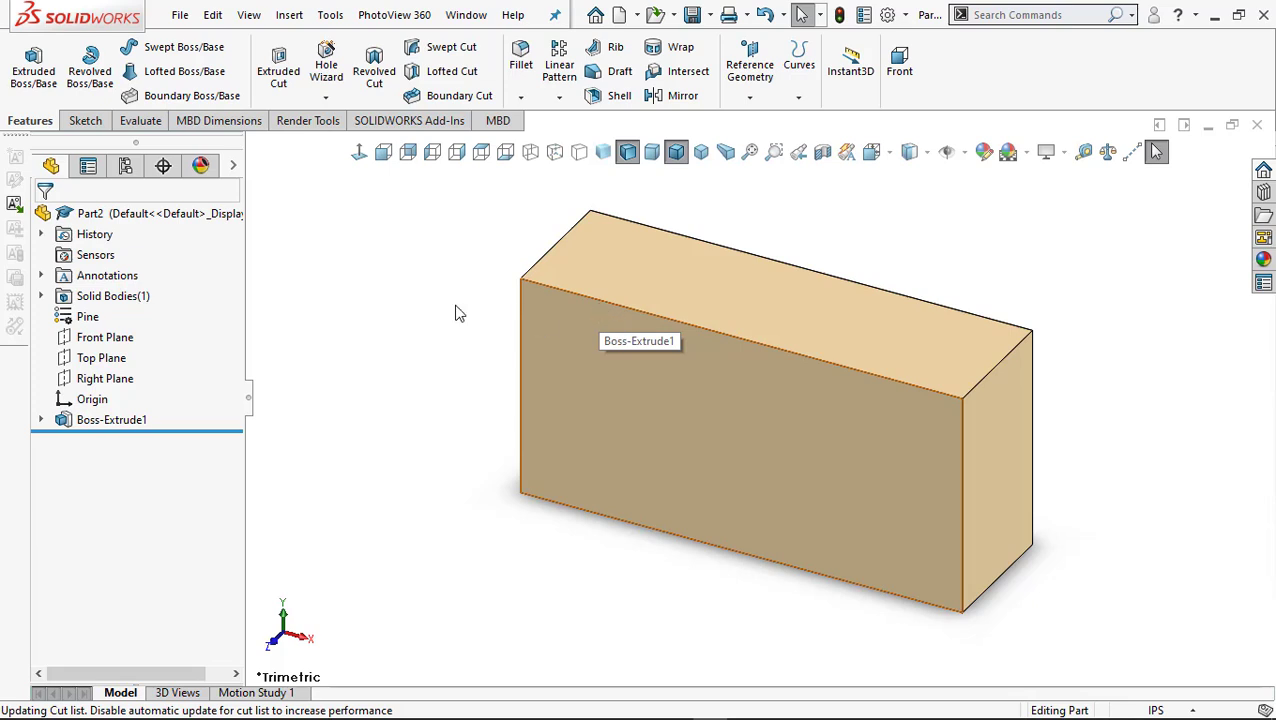
mouse_move(466, 708)
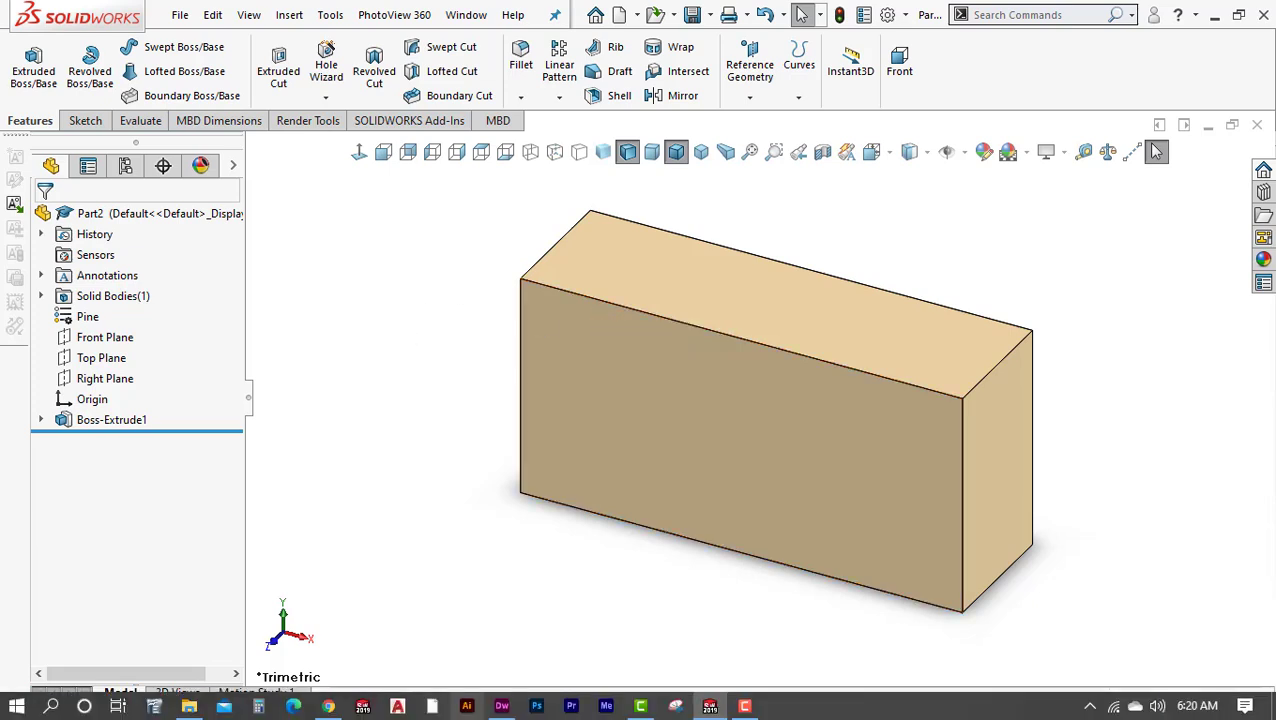
Switch to the browser, check the SolidWorks Part #1 drawing, and return to SOLIDWORKS.
click(330, 706)
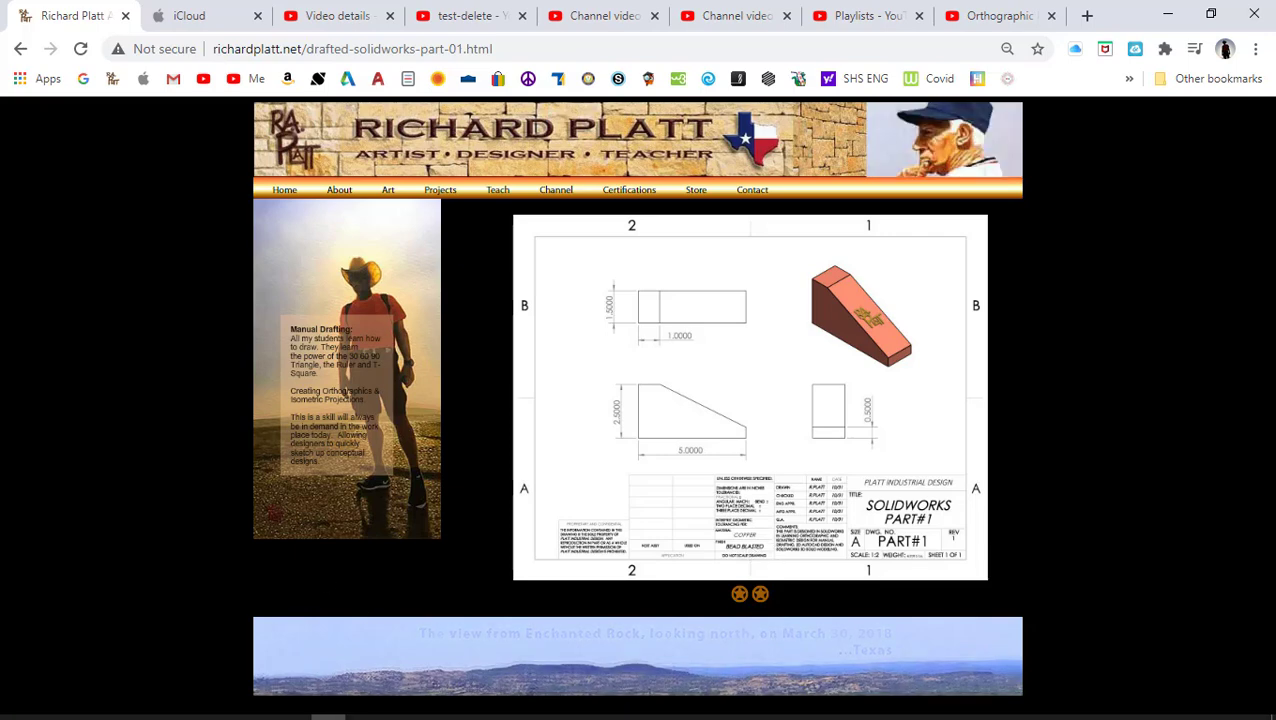
mouse_move(607, 712)
click(710, 706)
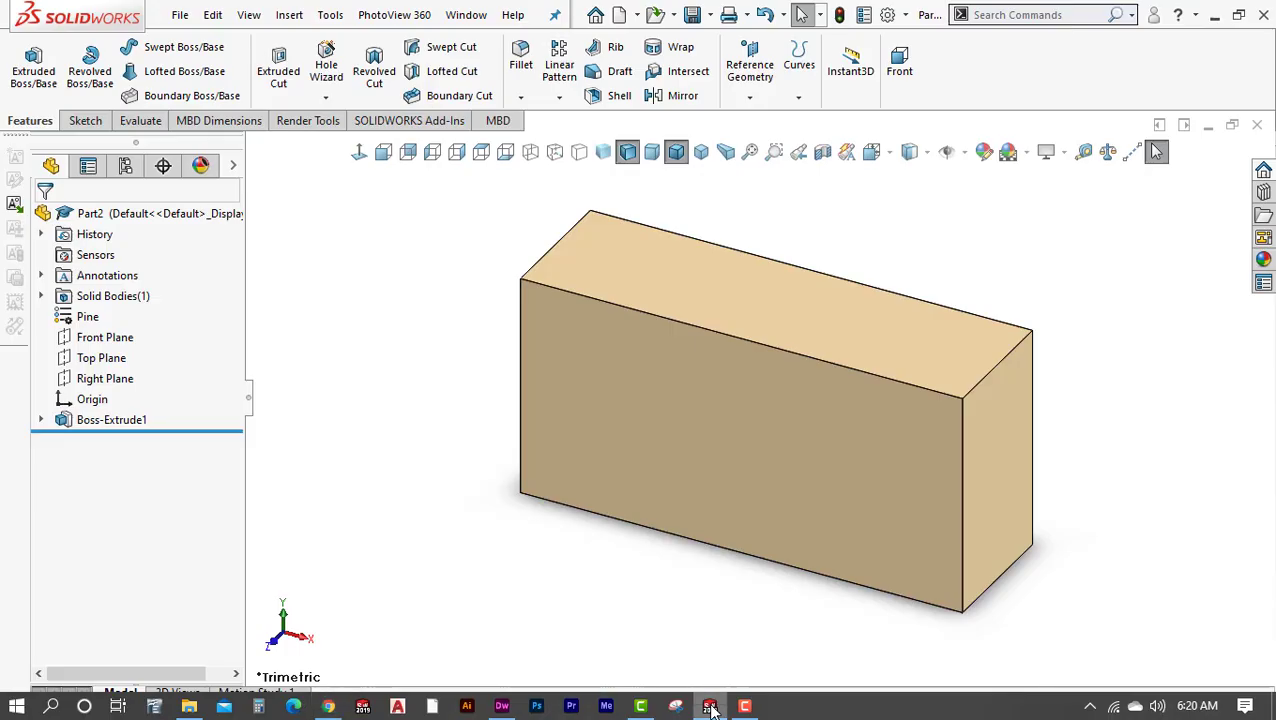
Measure the length of the front face's left vertical edge and its distance to the right vertical edge.
click(140, 121)
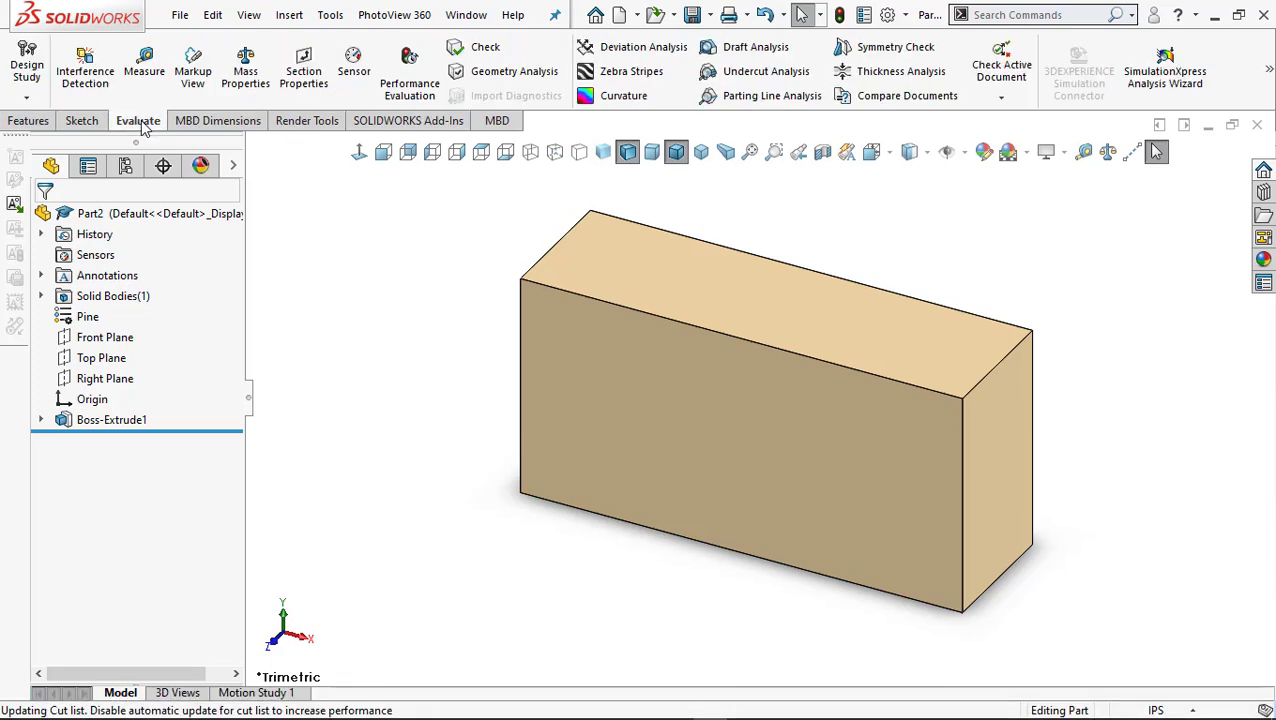
click(144, 66)
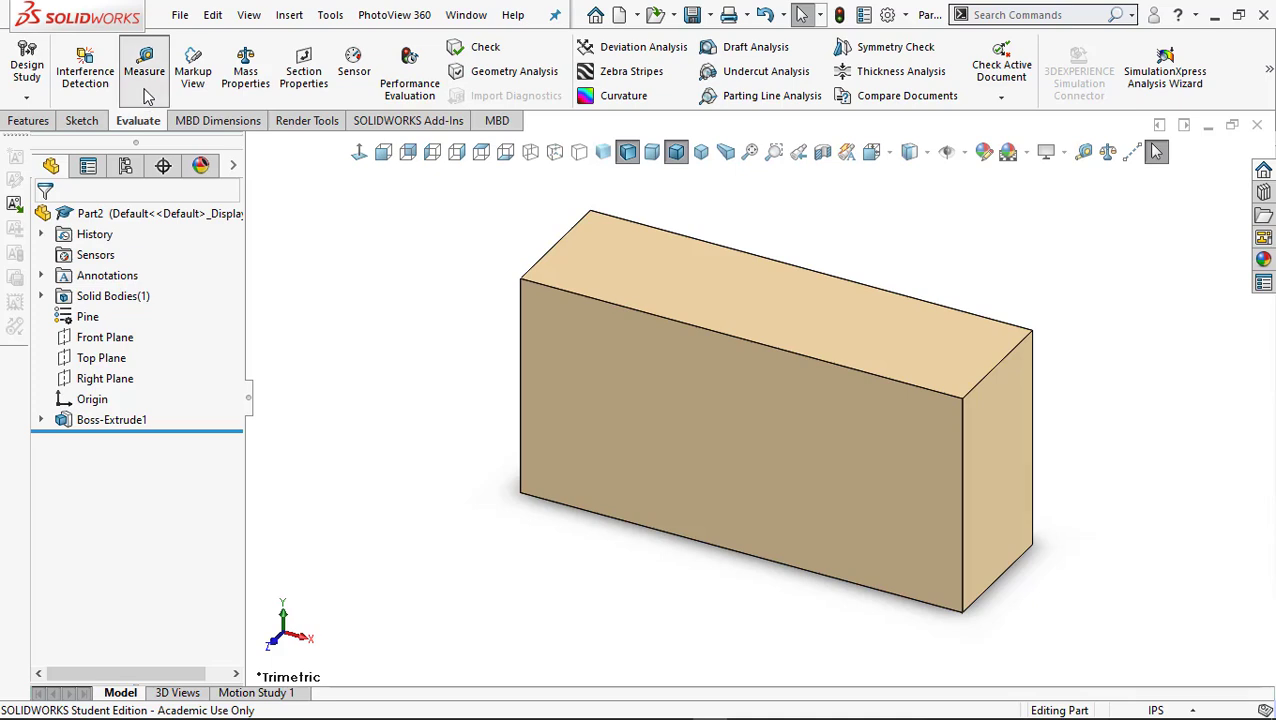
click(520, 366)
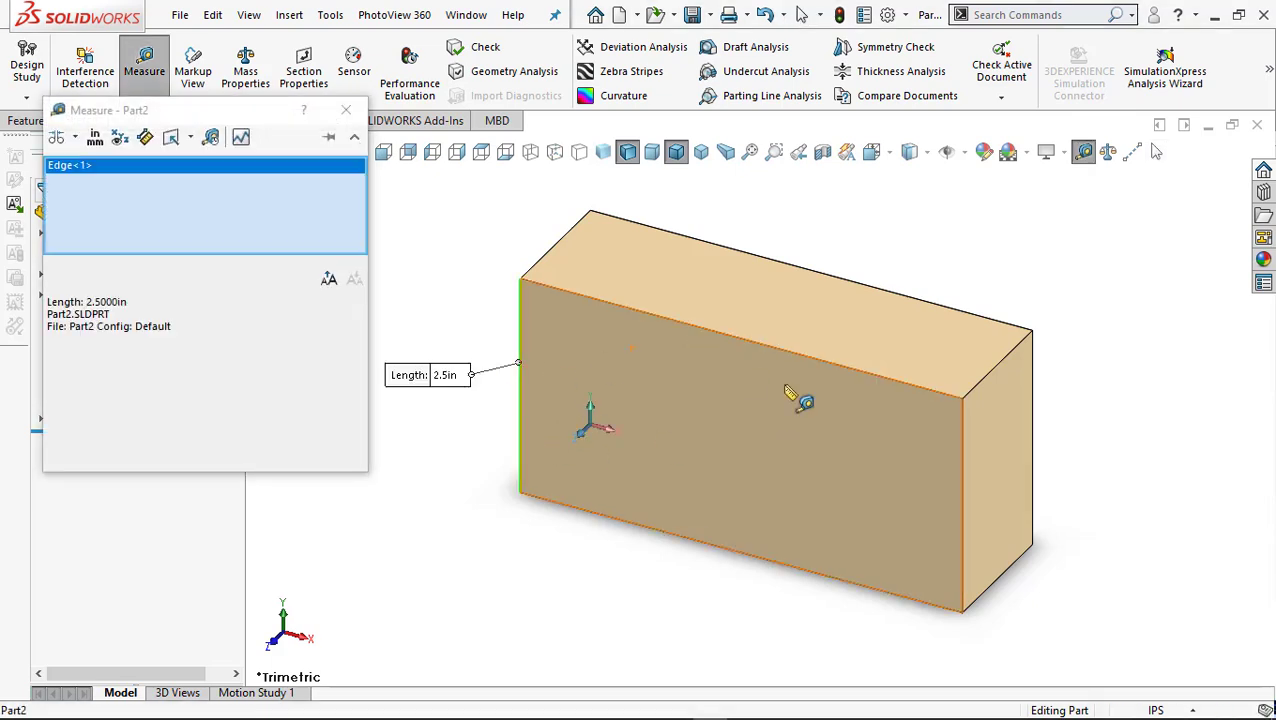
click(964, 460)
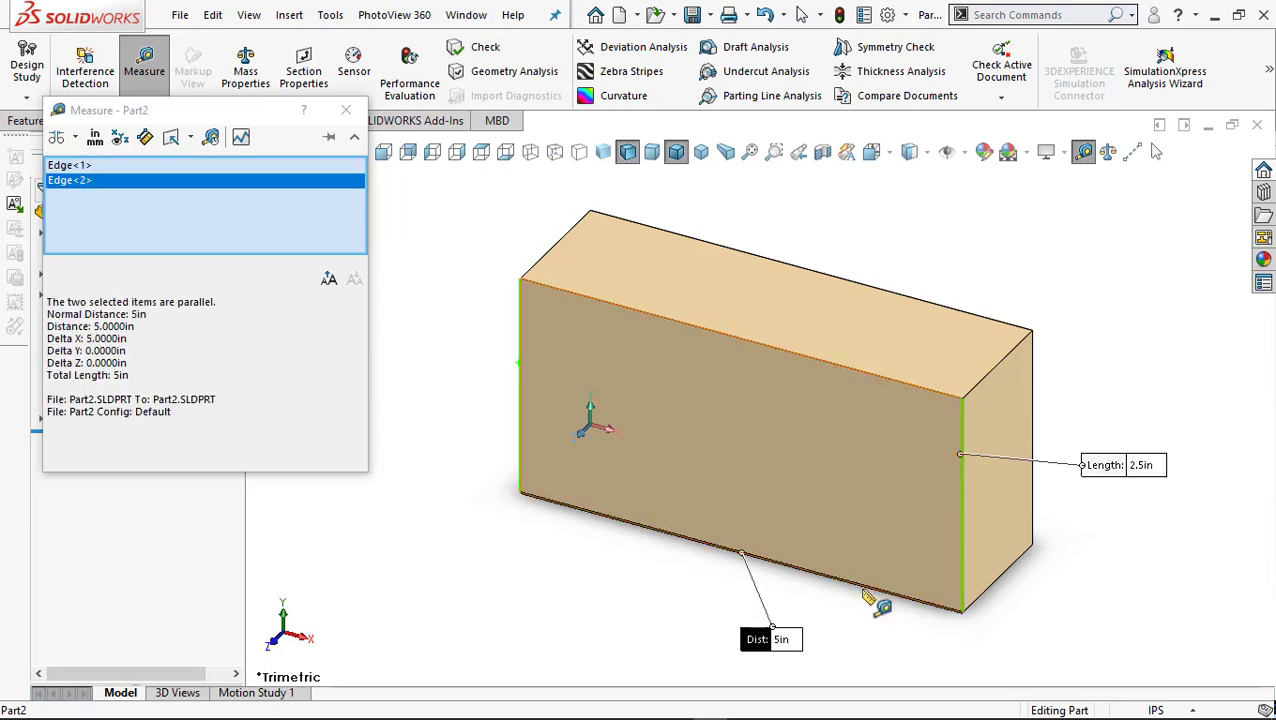
click(104, 339)
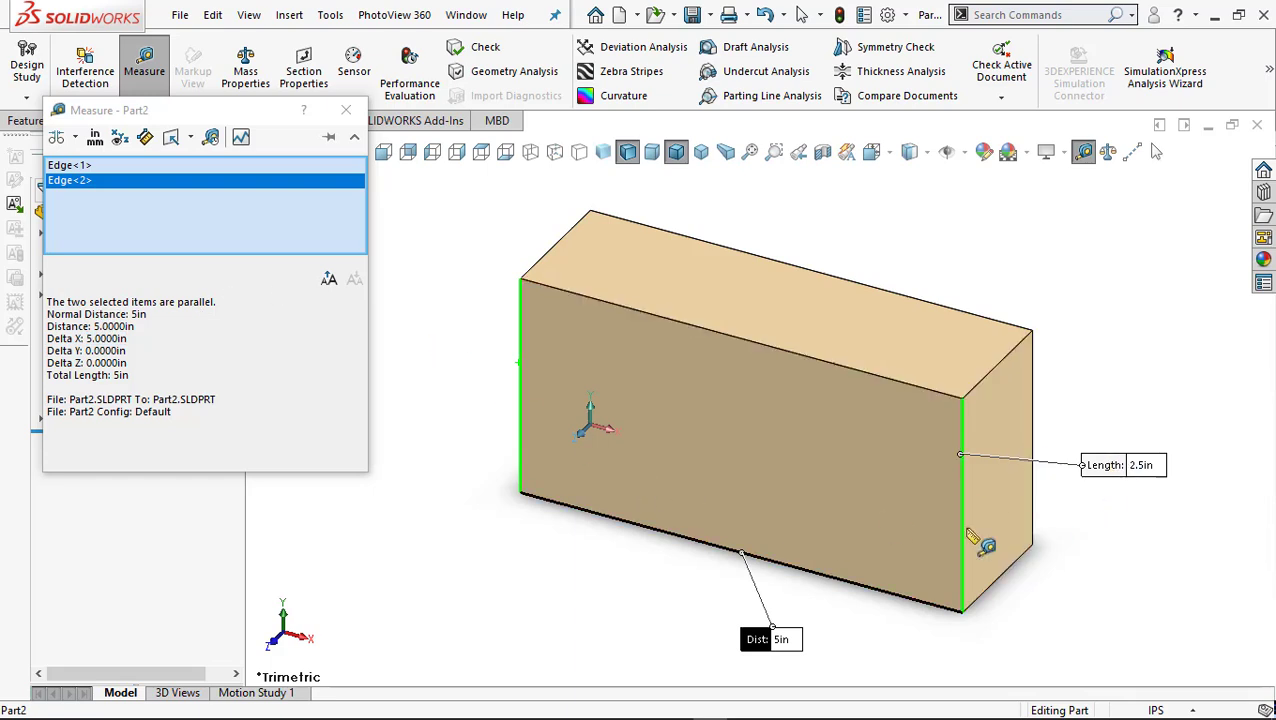
Clear the measured selections, measure the block's lower depth edge on the right side, and close the measurement.
right_click(236, 219)
click(300, 229)
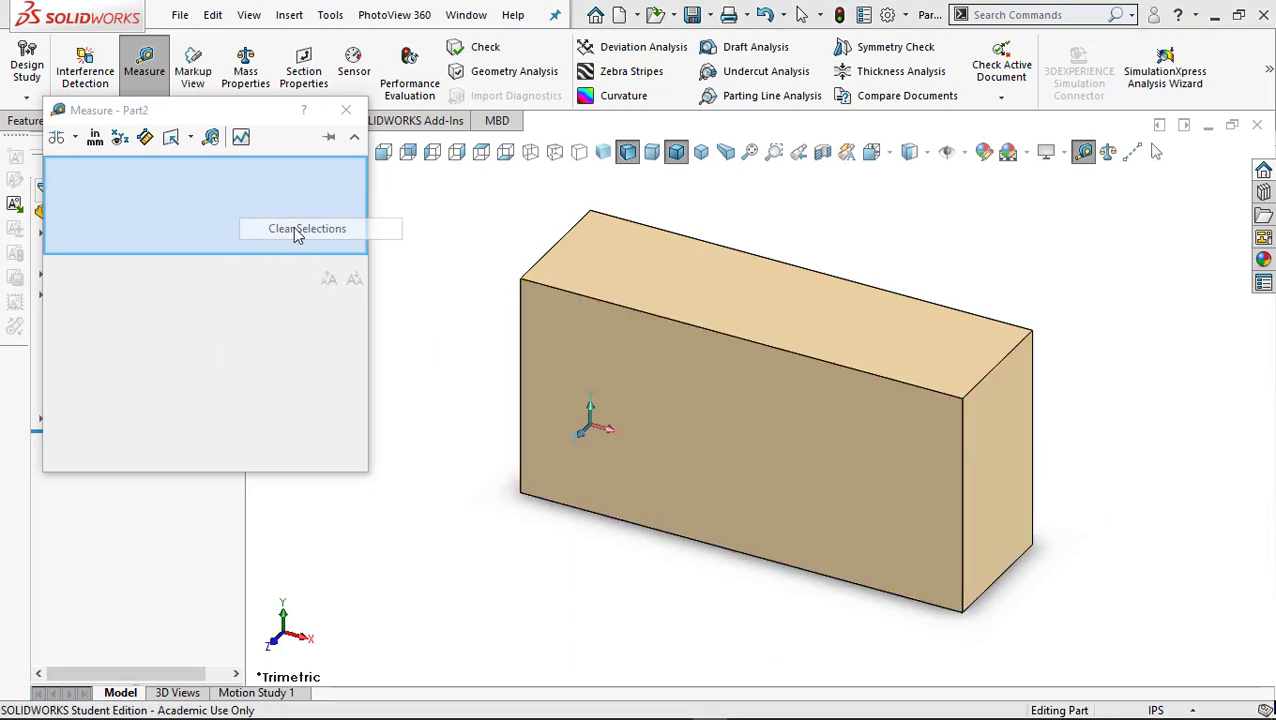
click(1000, 578)
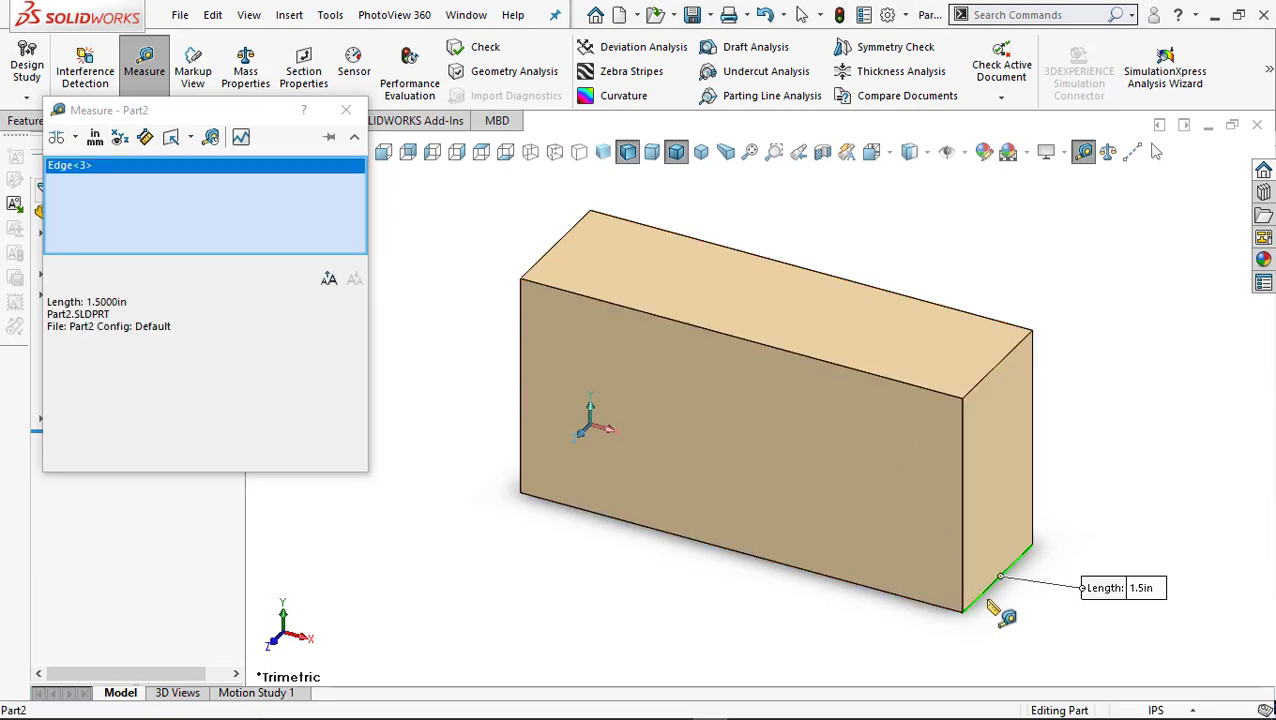
click(115, 300)
click(345, 109)
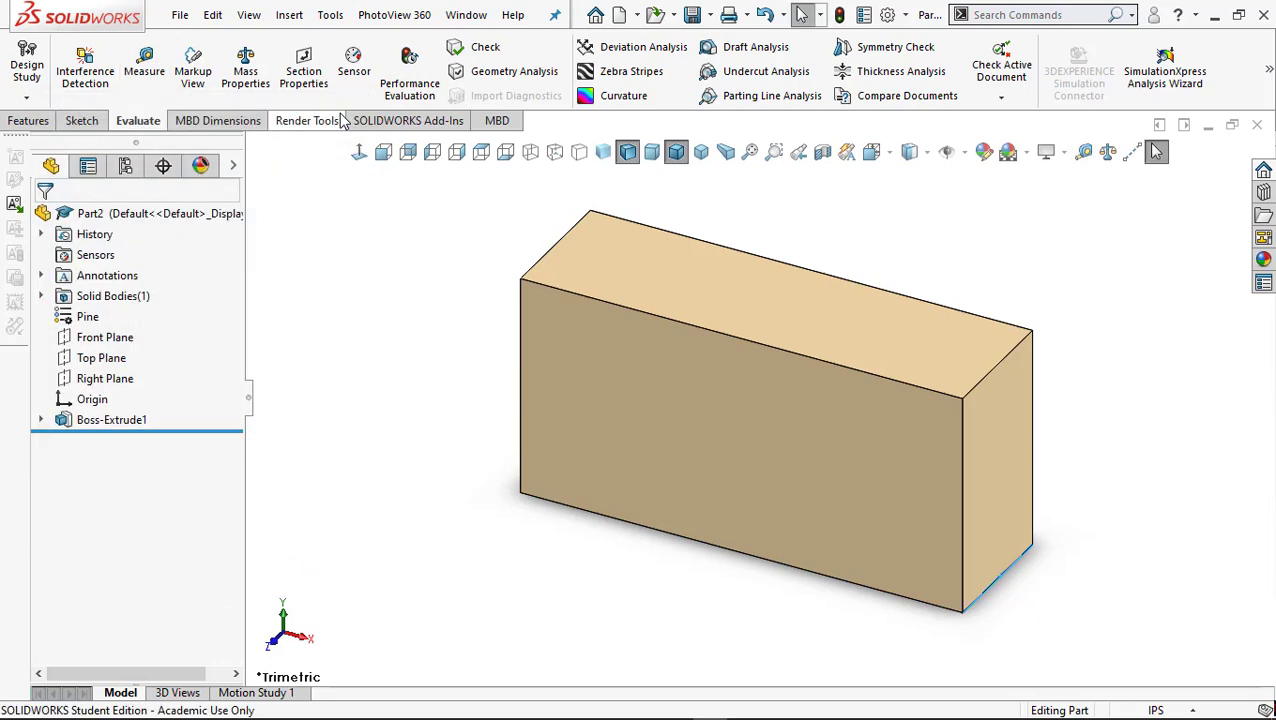
Review the mass properties of the Pine block, including mass and volume, and close the report.
click(246, 74)
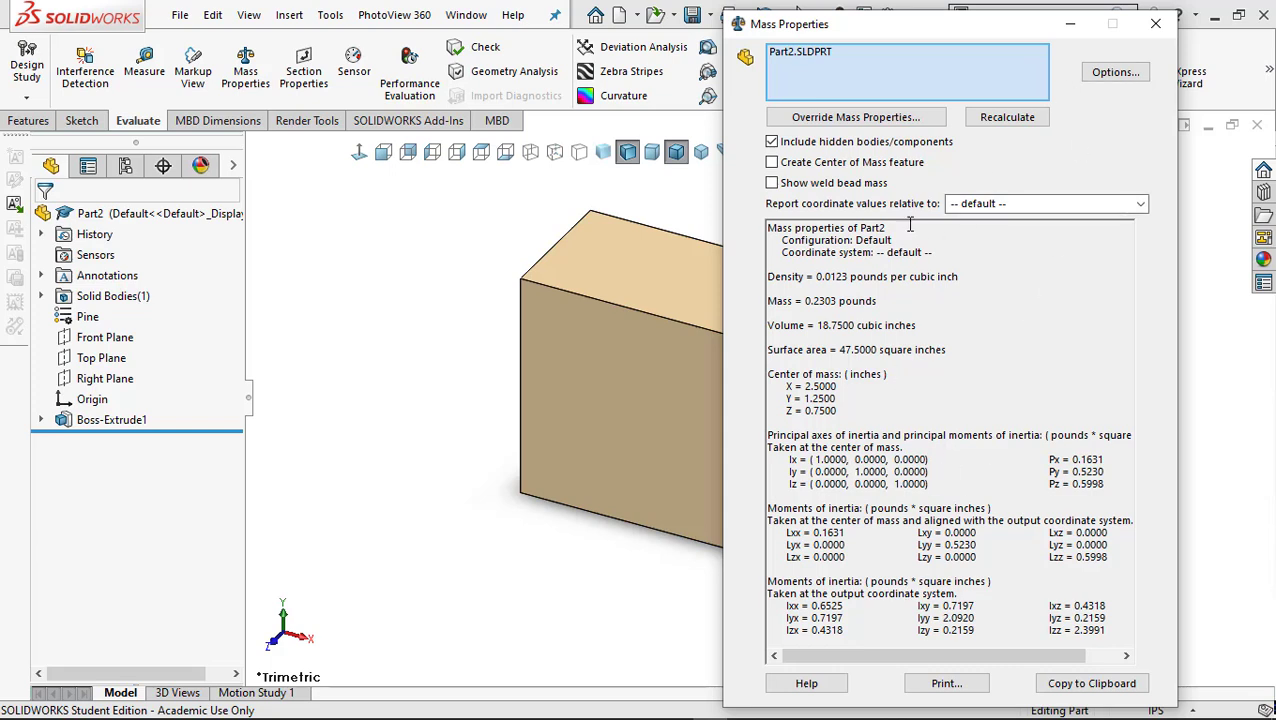
click(1155, 23)
click(457, 335)
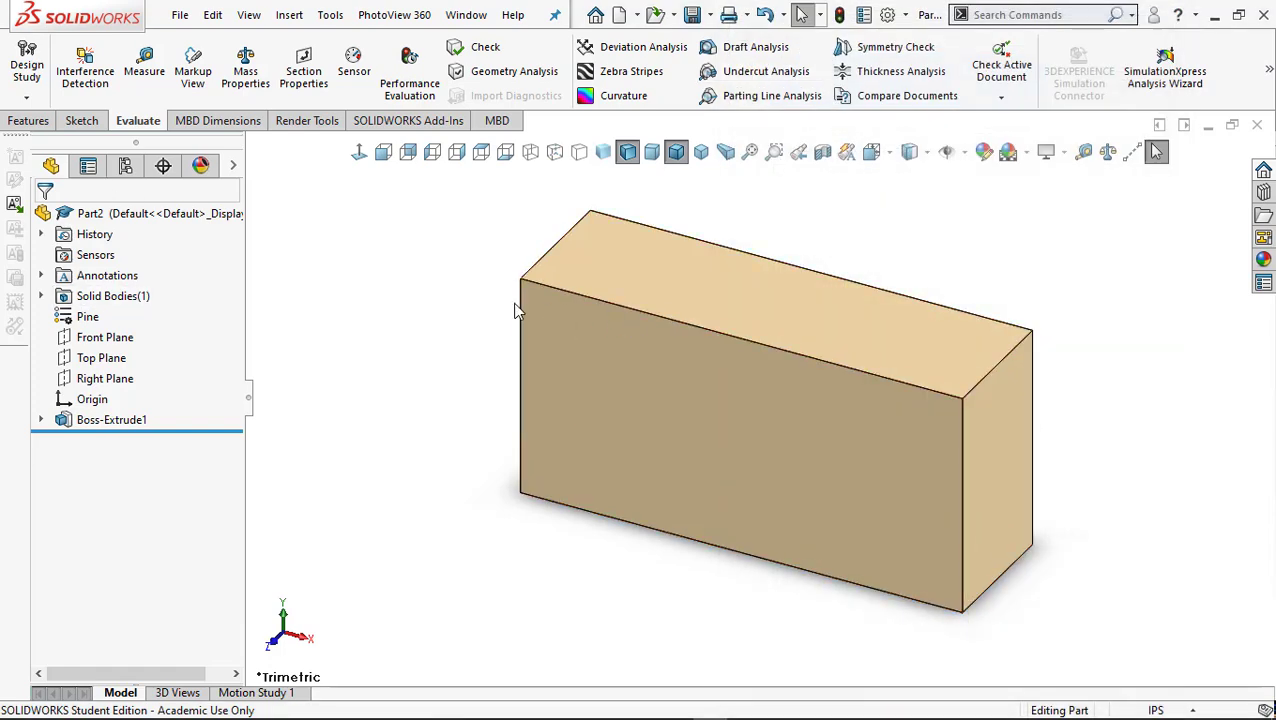
Switch to the browser, read the material in the Part #1 drawing's title block, and return to SOLIDWORKS.
click(363, 706)
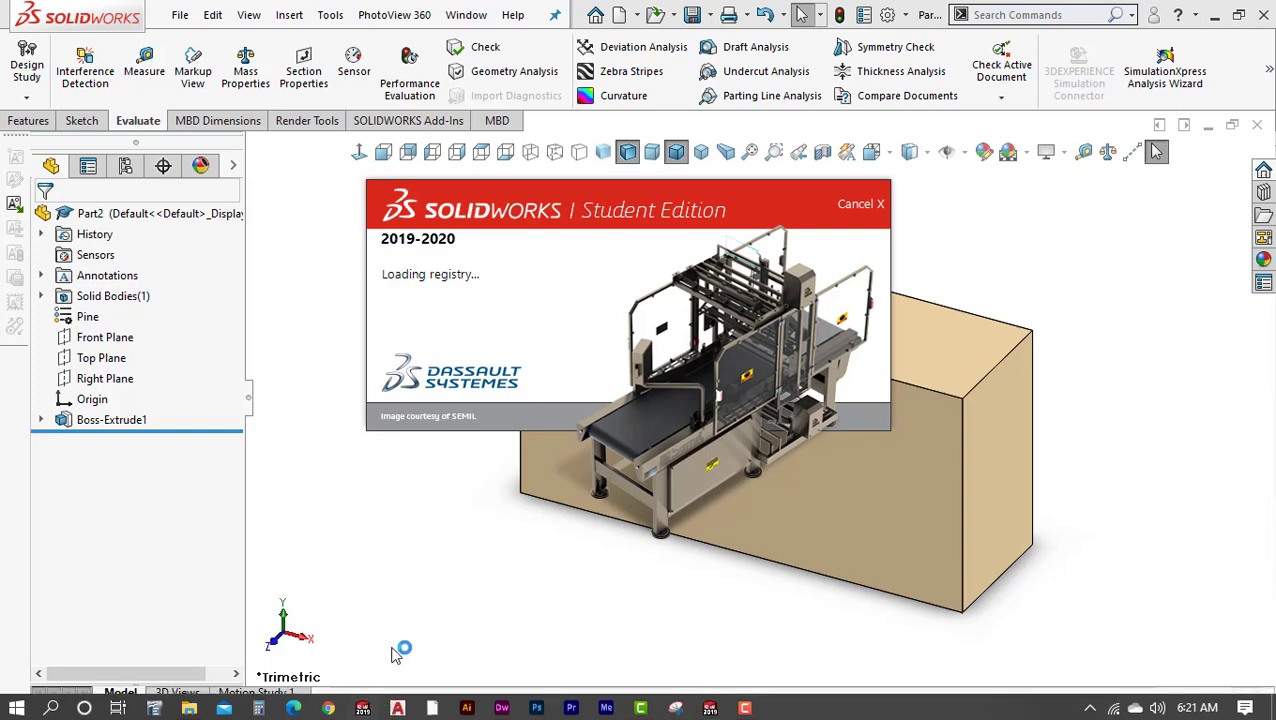
click(861, 206)
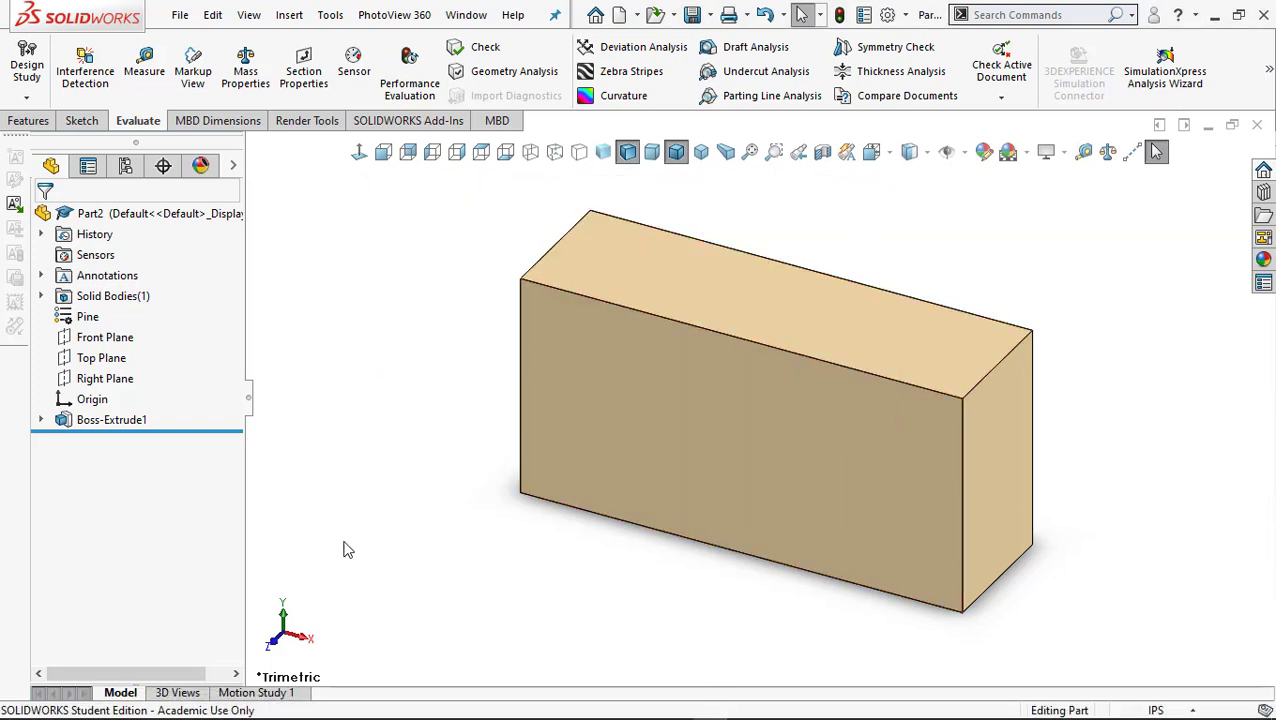
mouse_move(331, 708)
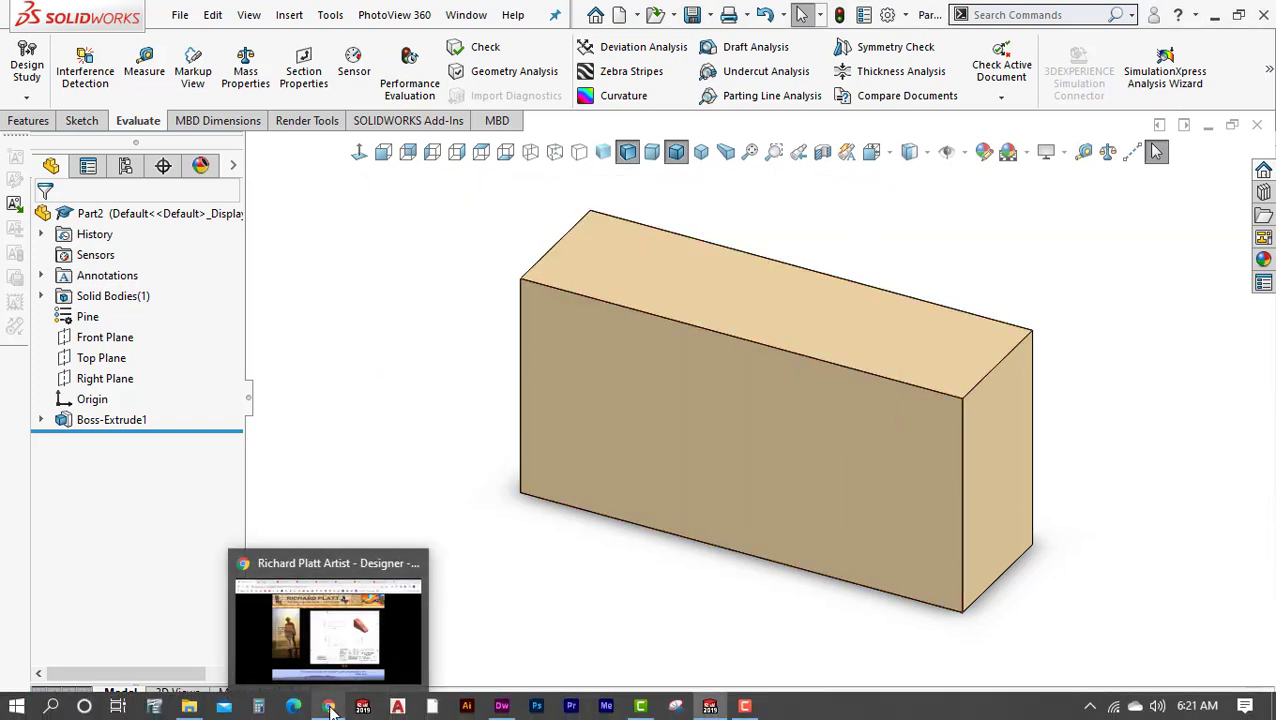
click(331, 708)
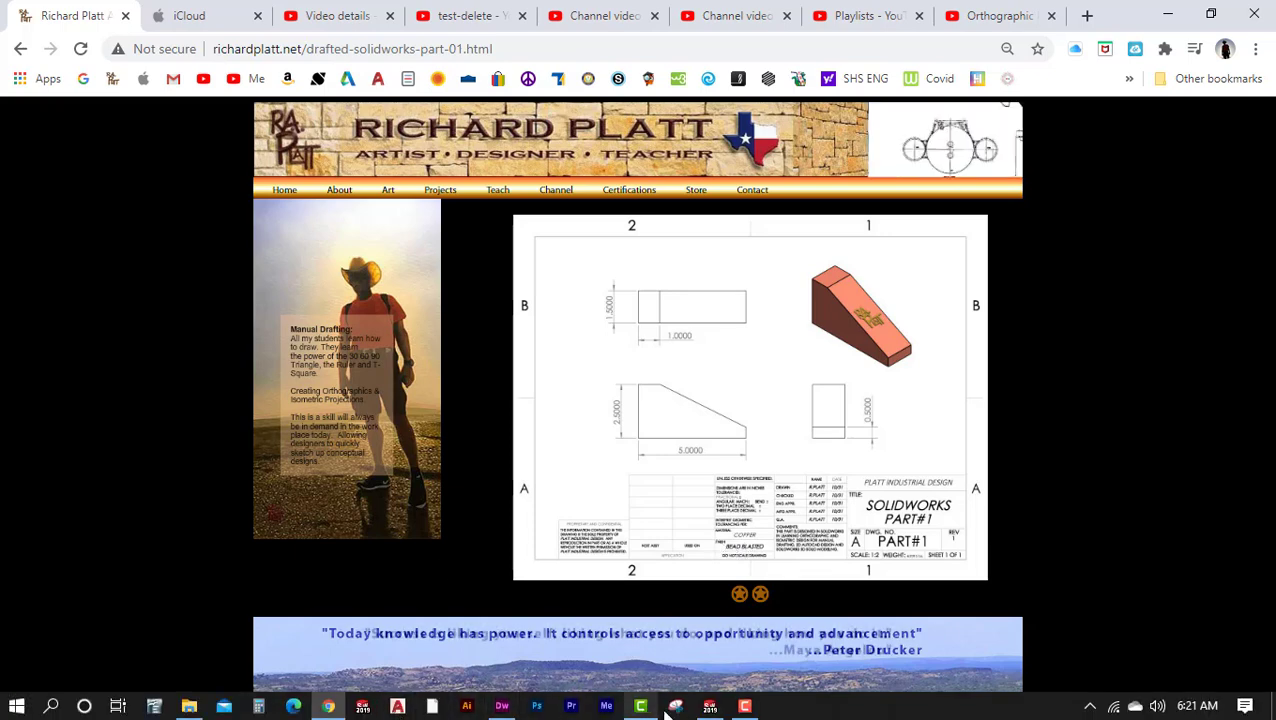
click(707, 707)
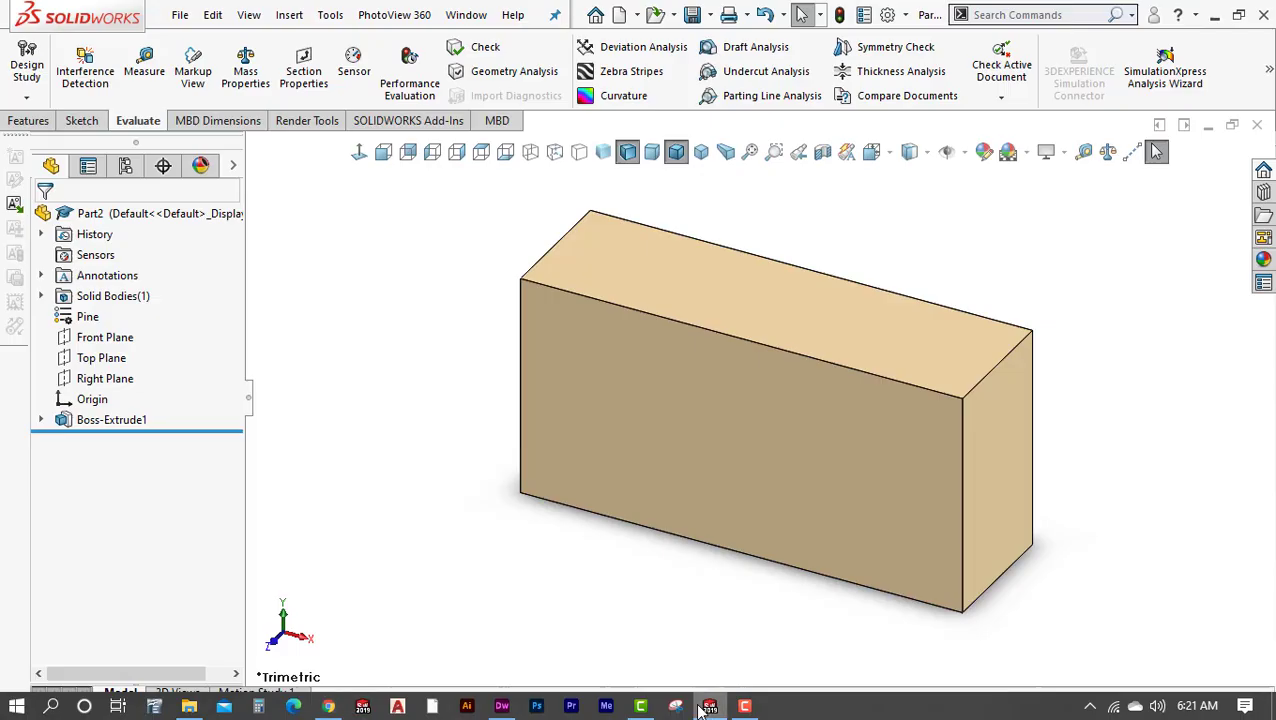
Change the block's material to Copper and review its mass properties.
right_click(88, 318)
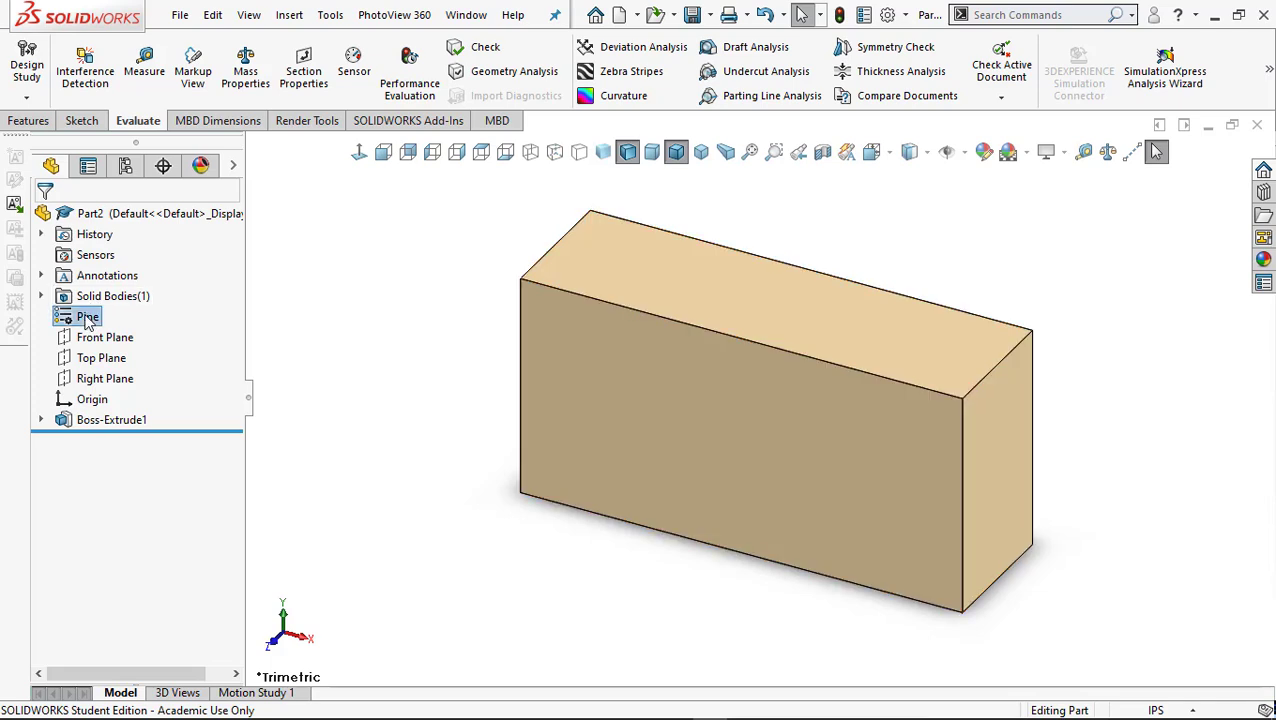
click(168, 519)
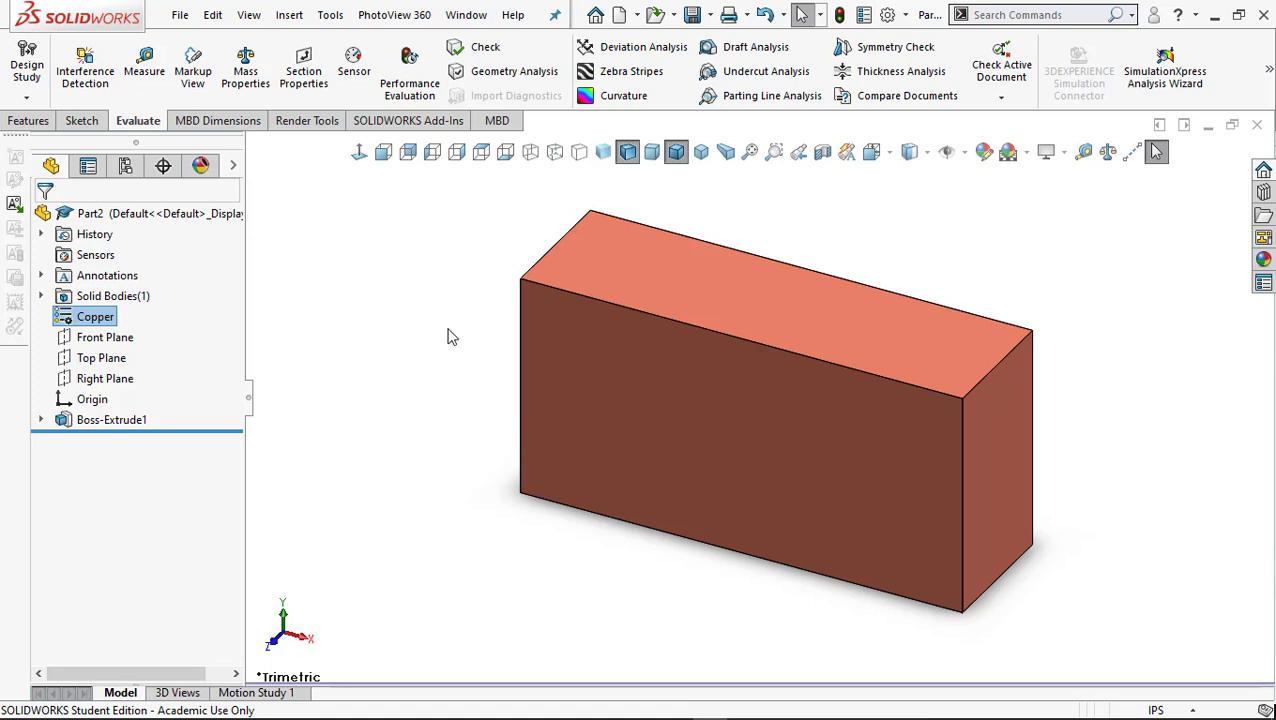
click(247, 84)
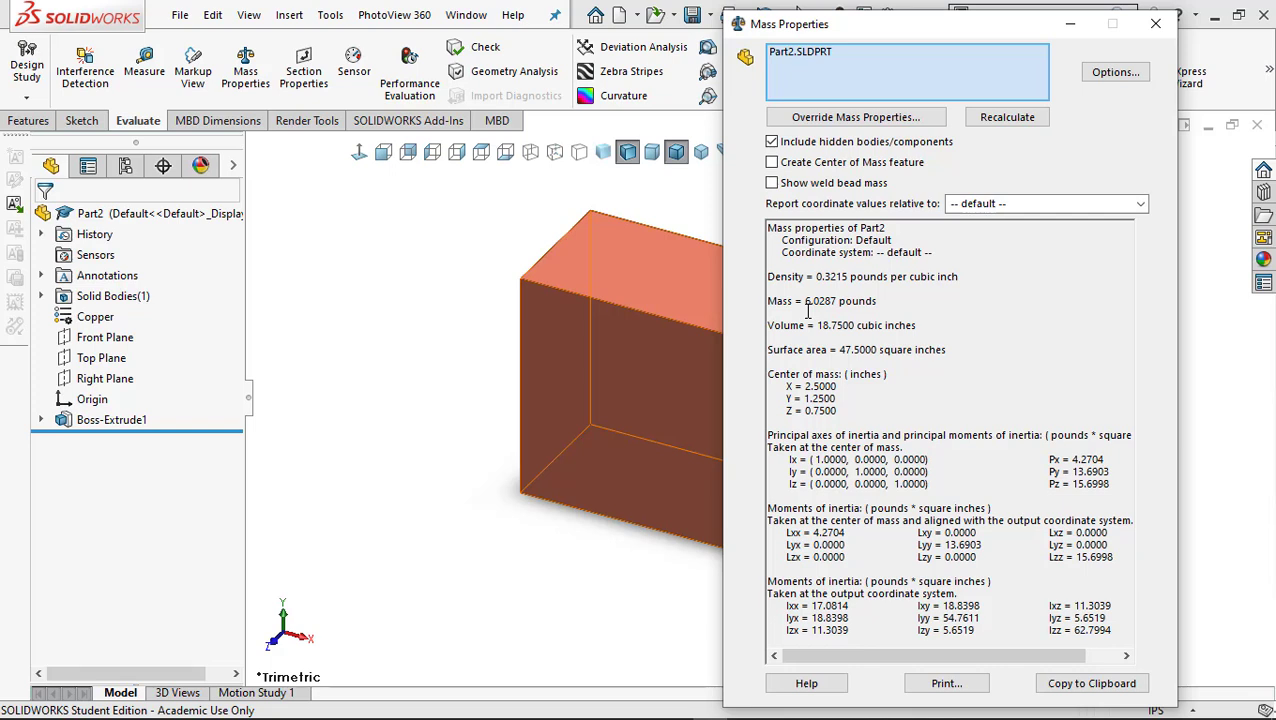
click(1153, 33)
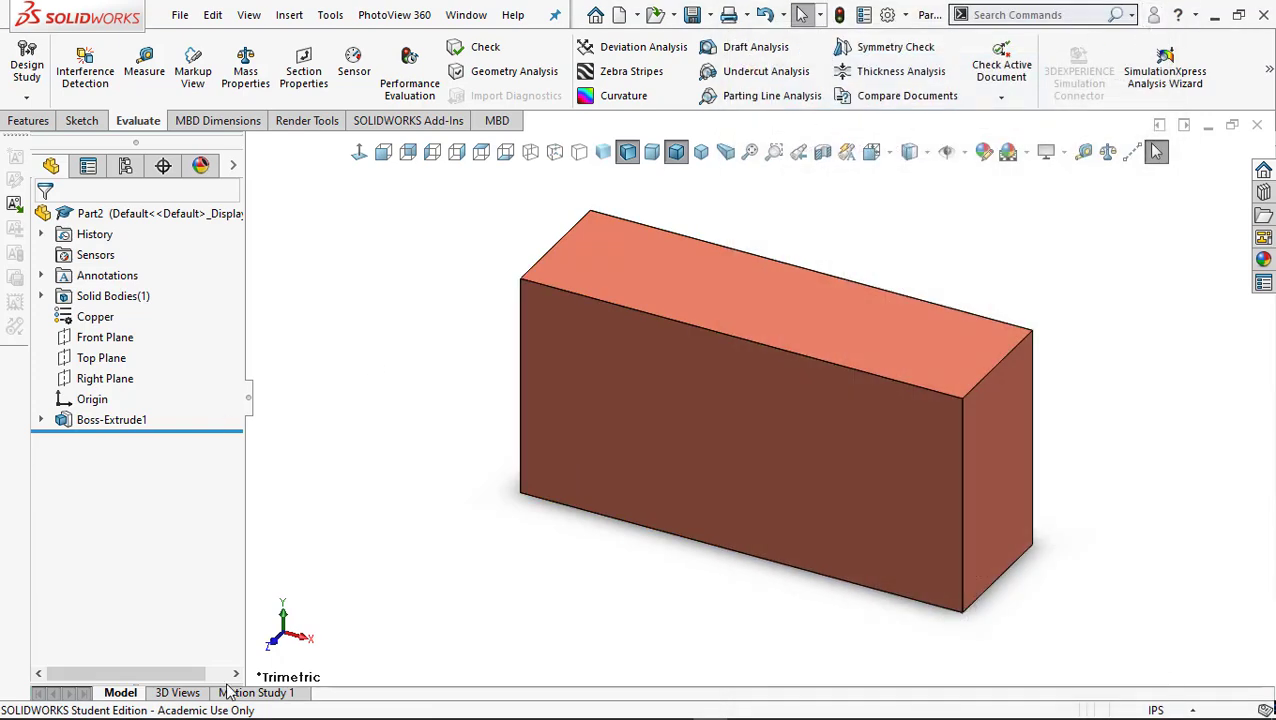
Switch to the browser, read the sloped cut's dimensions on the Part #1 drawing, and return to SOLIDWORKS.
mouse_move(328, 708)
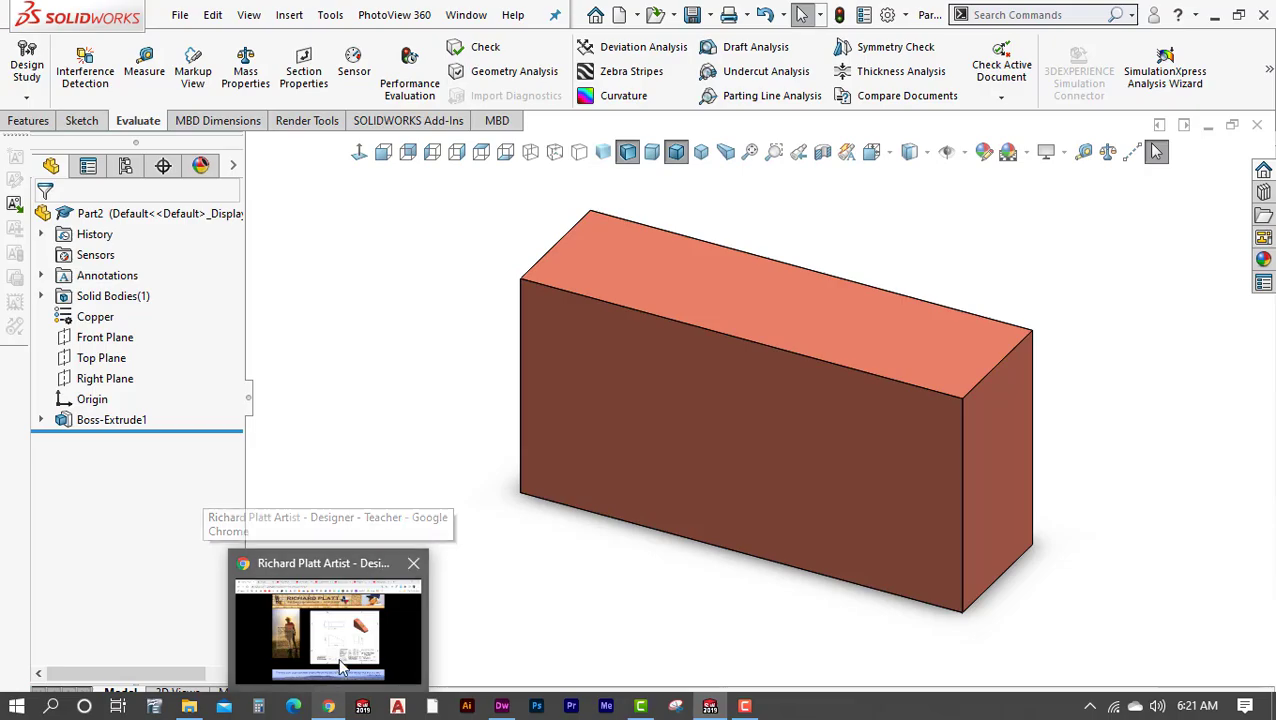
click(328, 708)
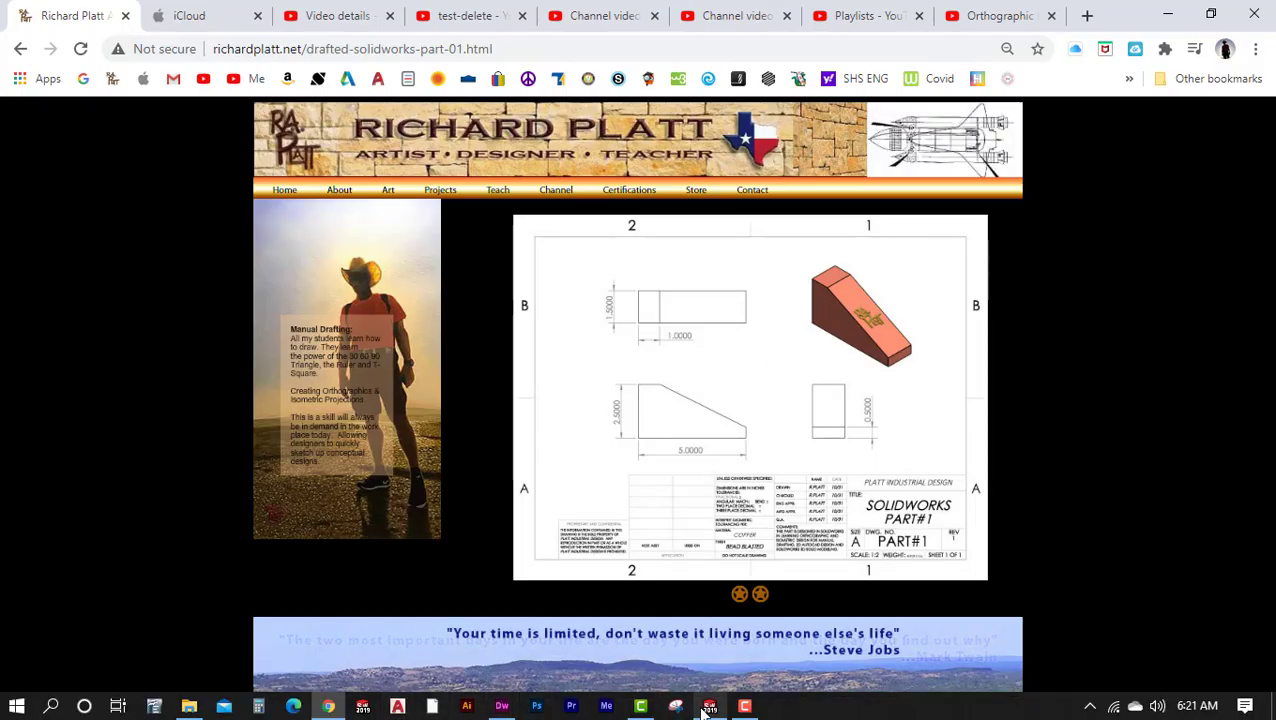
click(709, 706)
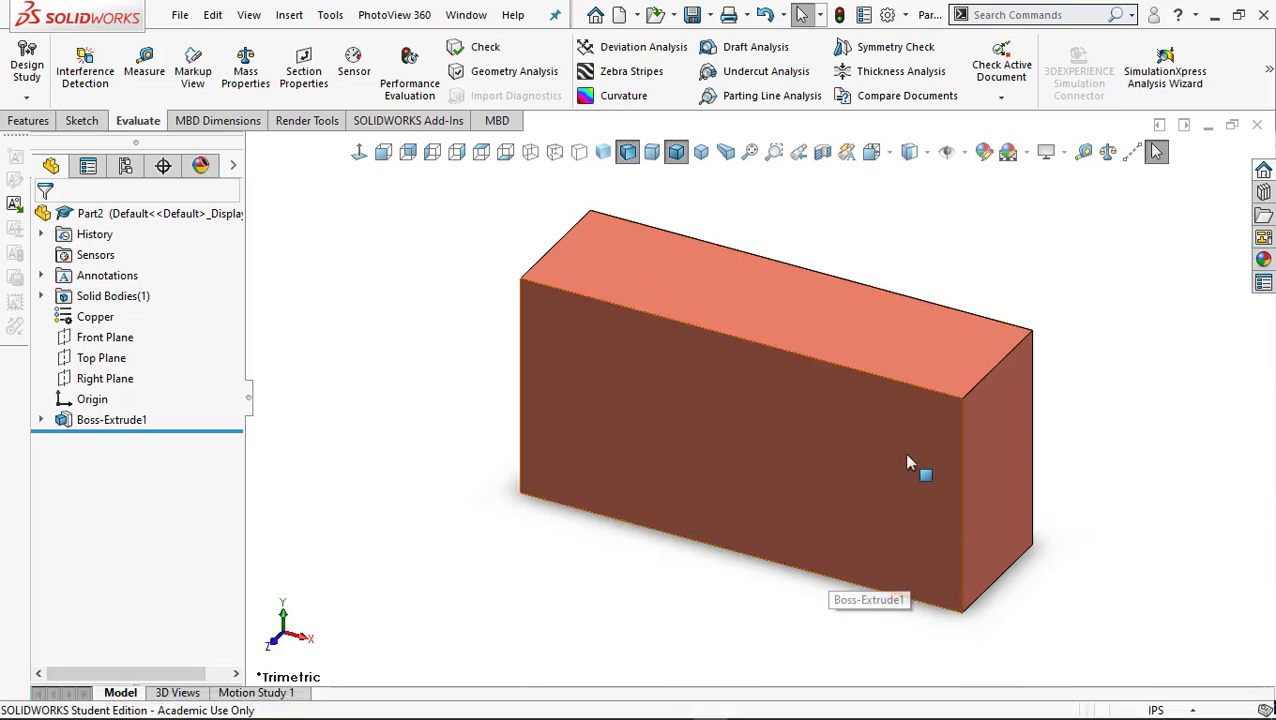
Orient the view normal to the block's large front face and start a sketch on that face.
click(704, 413)
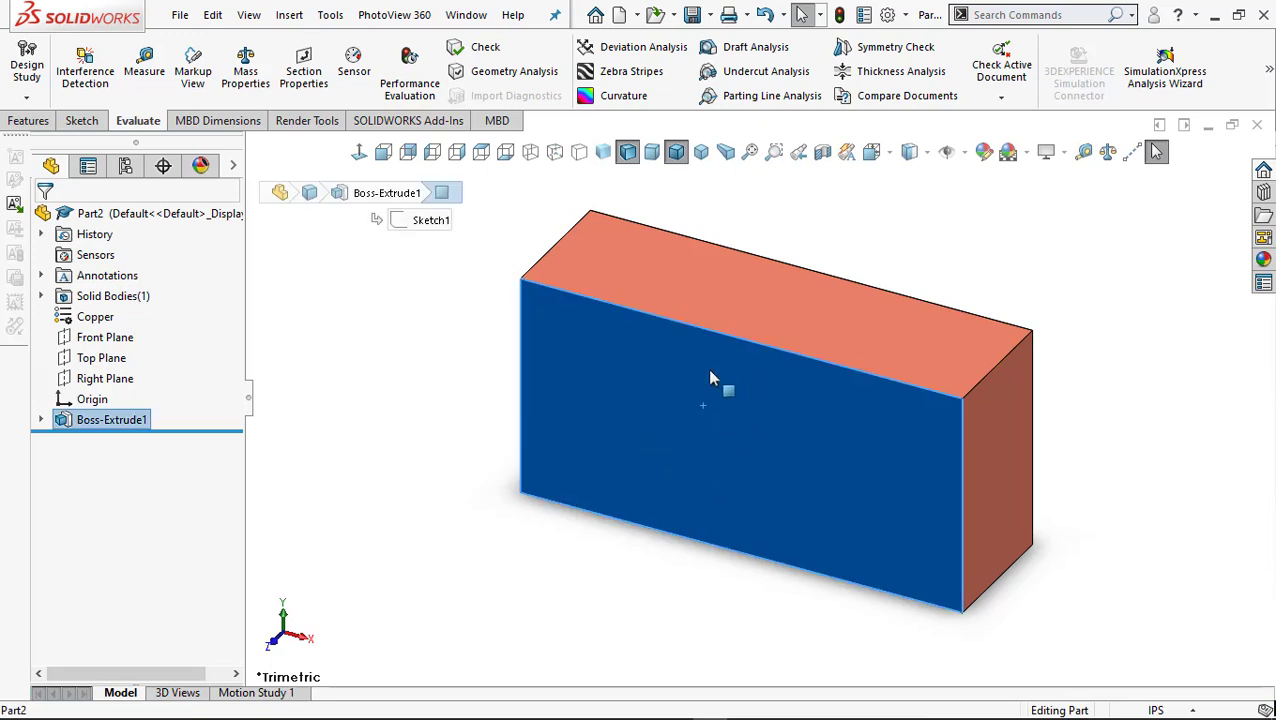
click(441, 352)
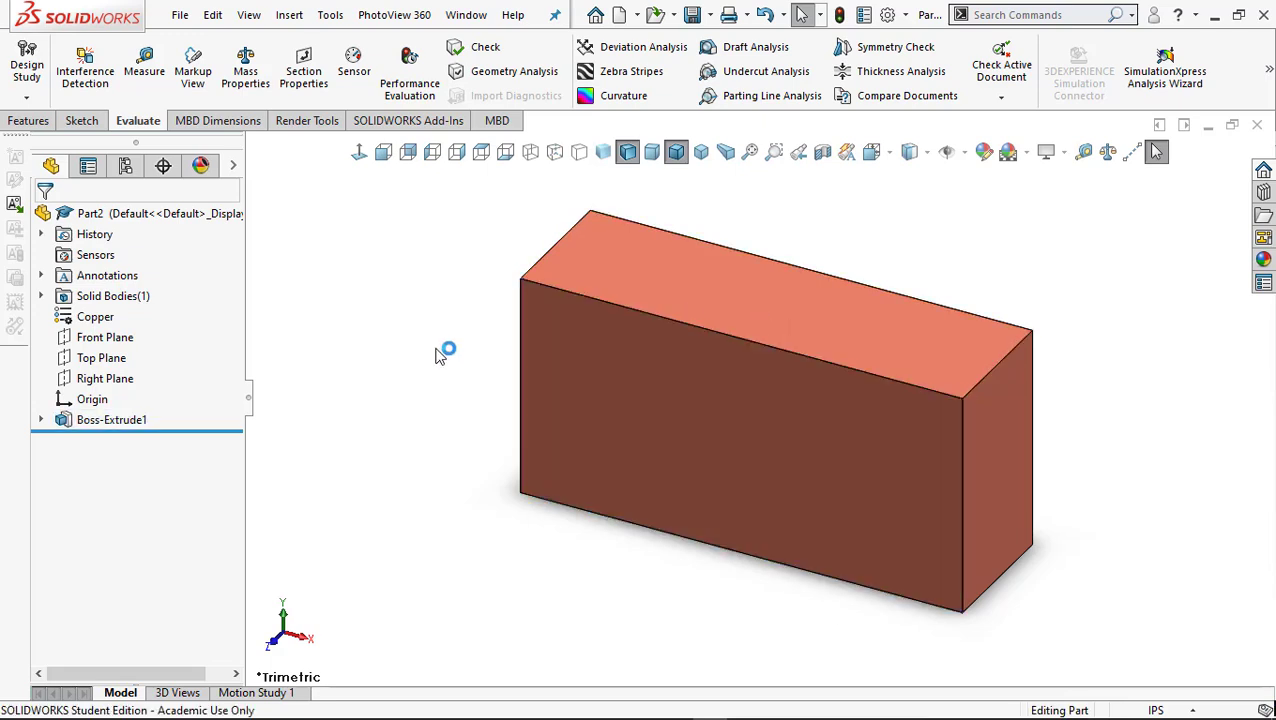
click(610, 354)
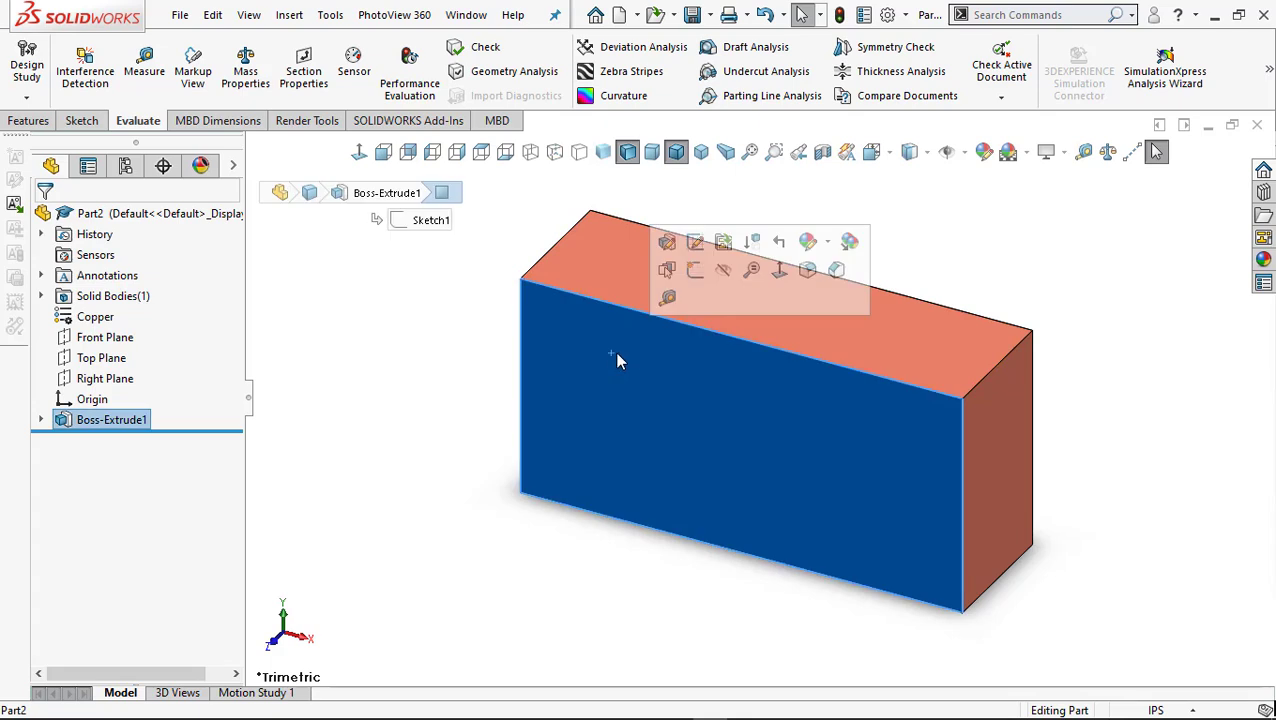
click(779, 271)
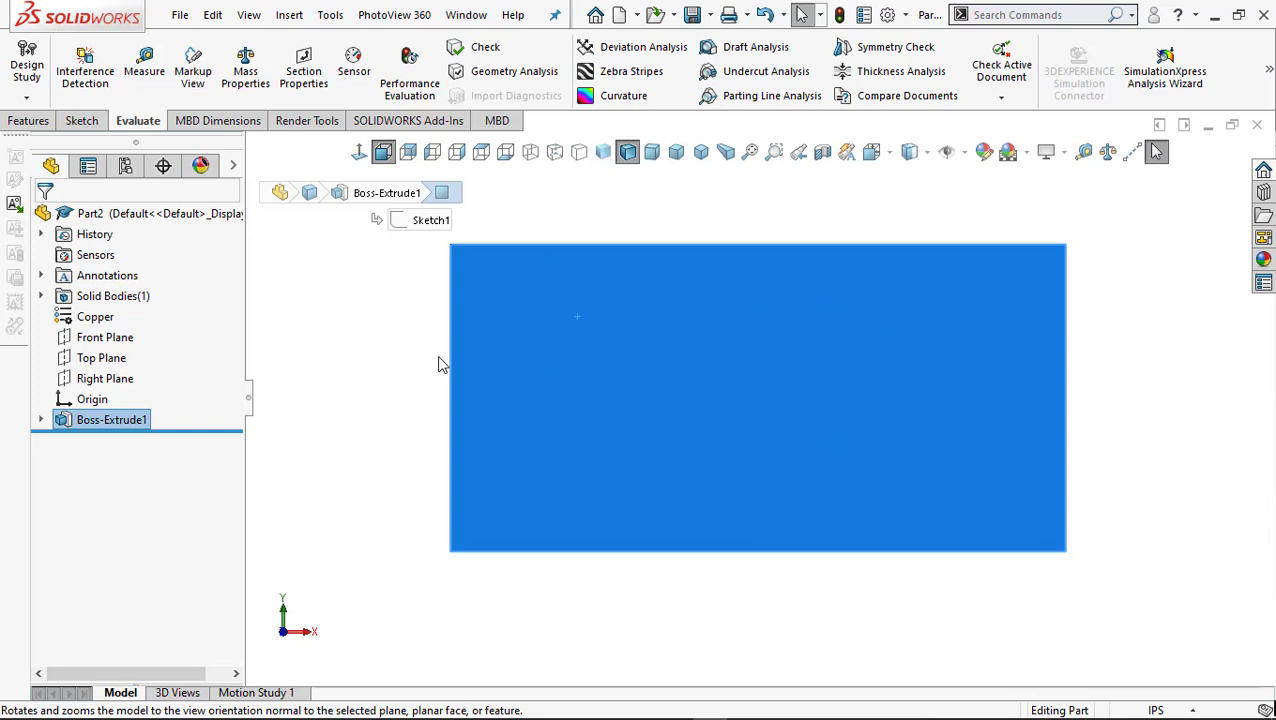
click(86, 122)
click(26, 66)
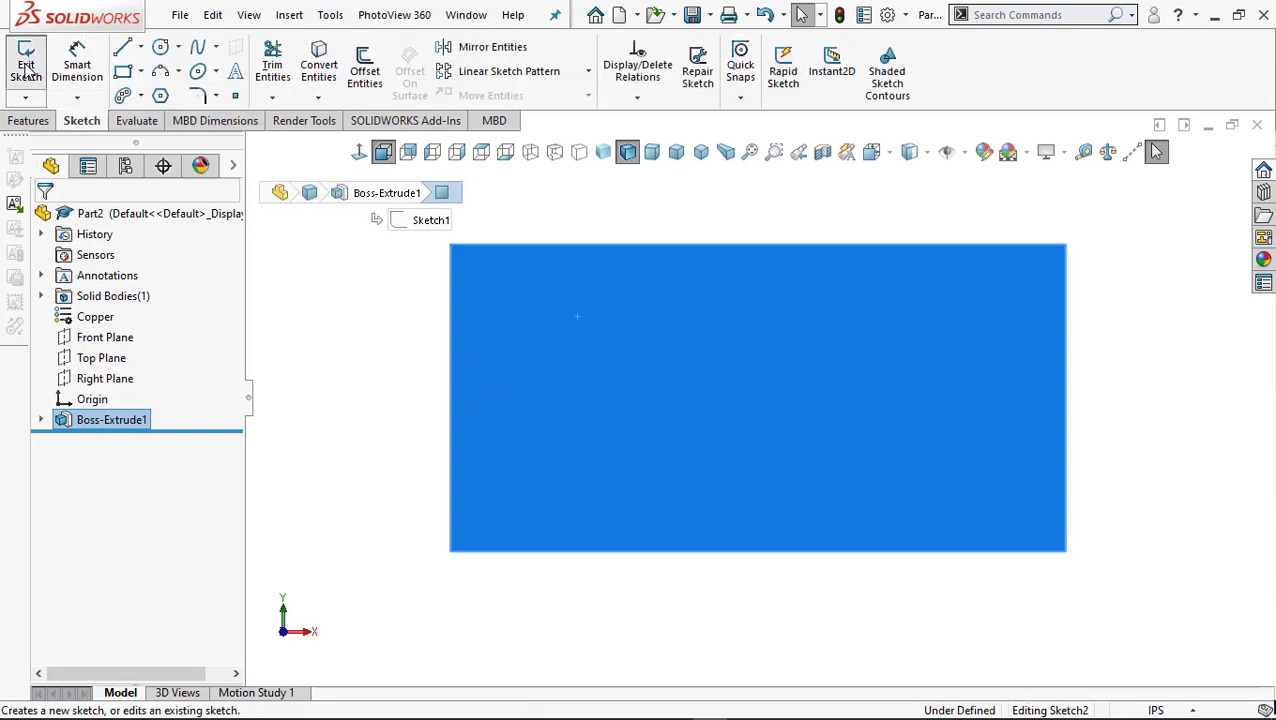
Sketch a closed right triangle, about 3.92 in wide and 1.97 in high, at the face's upper right corner.
click(122, 47)
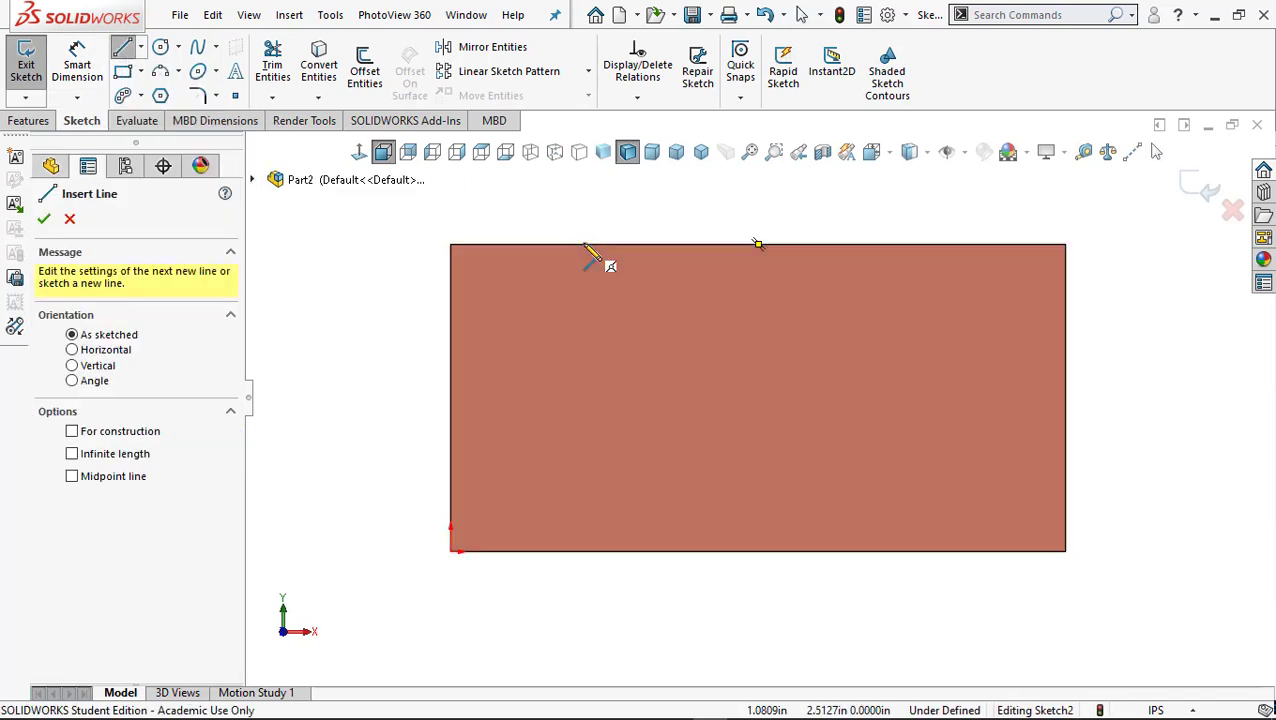
click(586, 245)
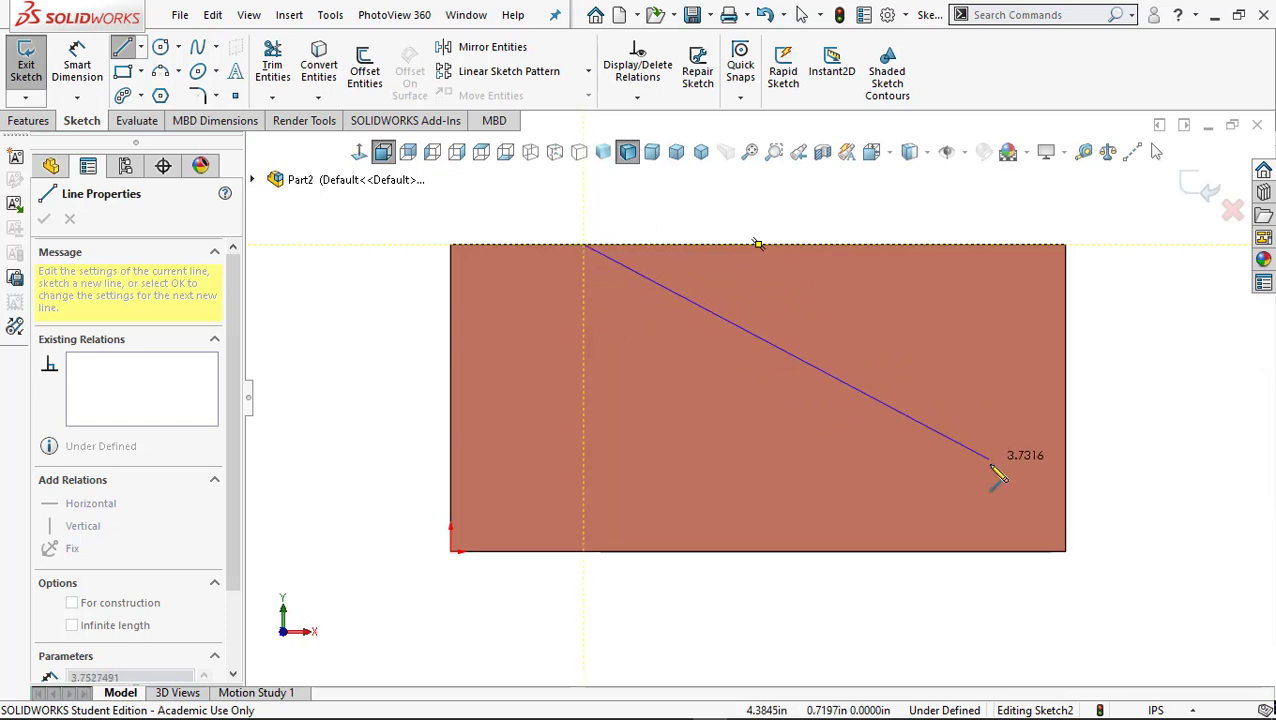
click(1065, 485)
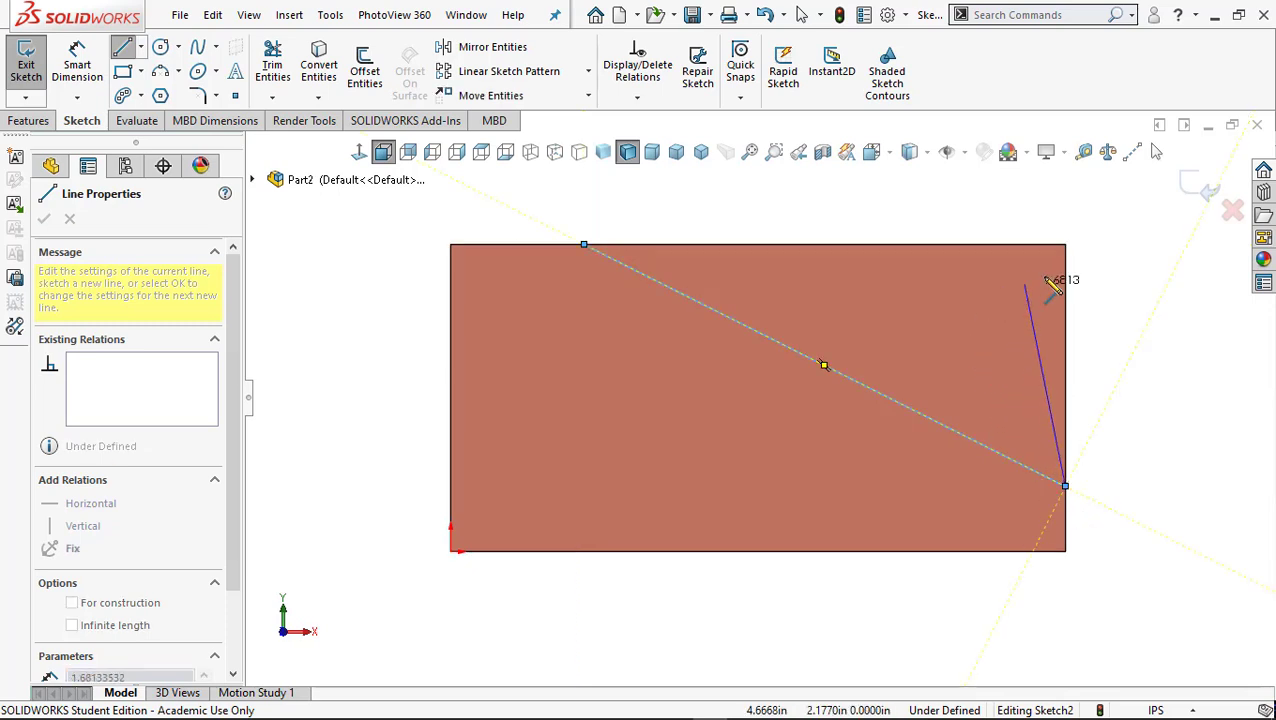
click(1065, 244)
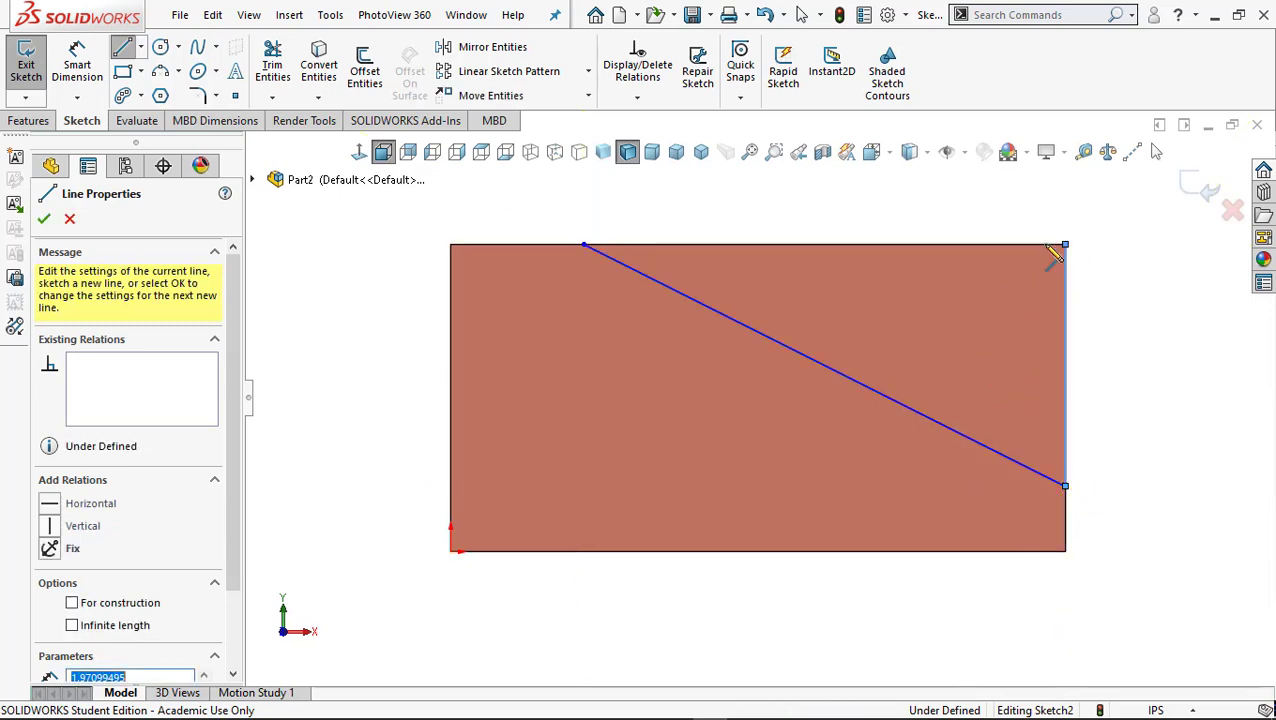
click(584, 245)
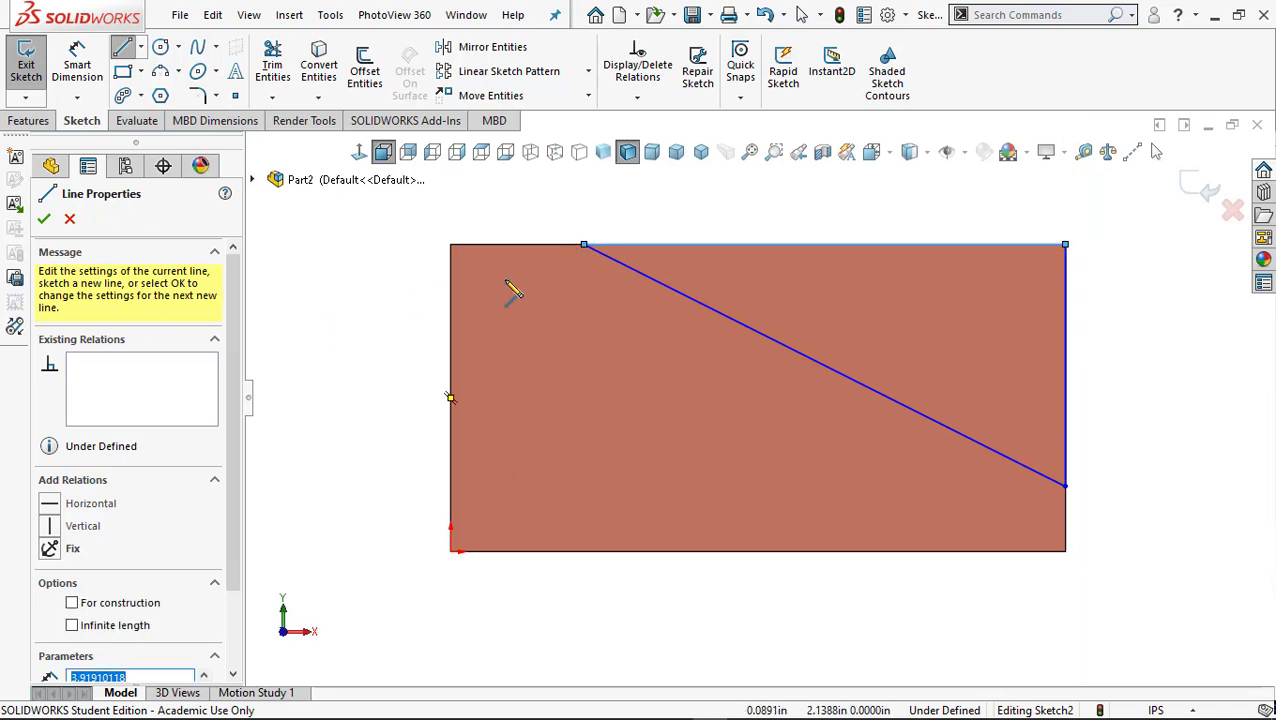
click(44, 218)
Dimension the triangle's upper left vertex 1 in horizontally from the block's left edge.
click(78, 67)
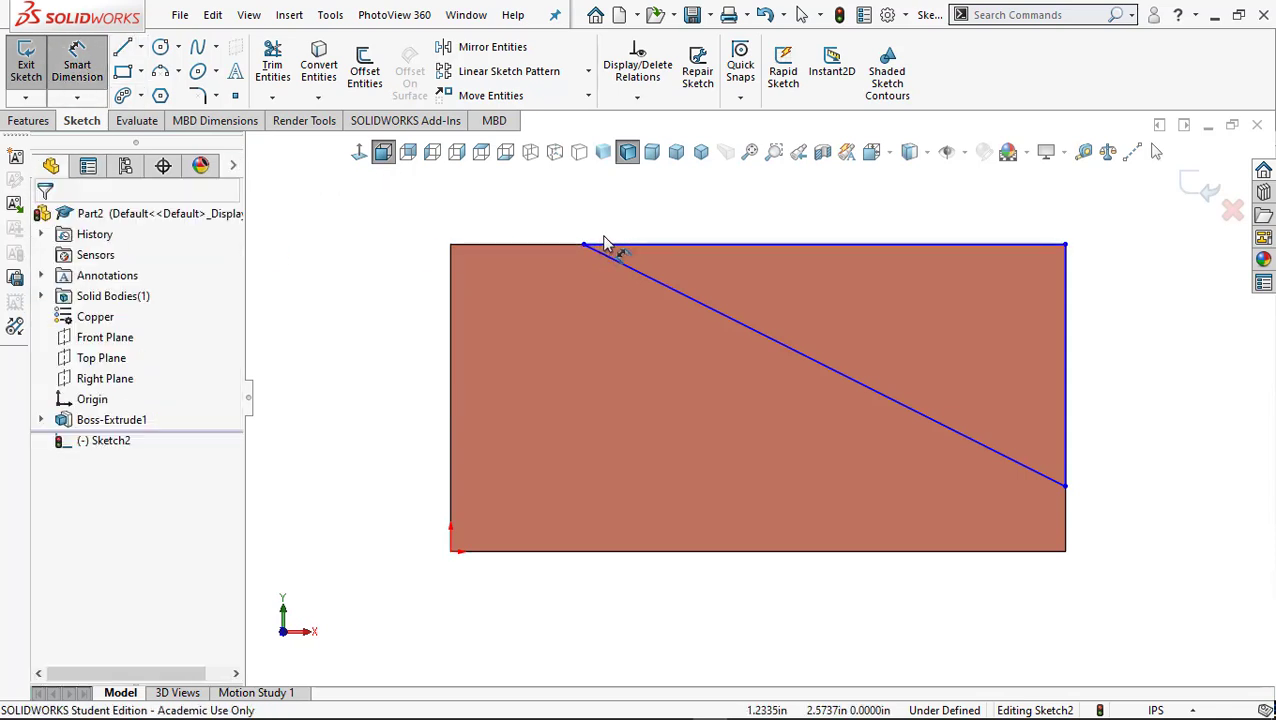
scroll(604, 248, down, 1)
scroll(606, 245, up, 1)
scroll(604, 248, up, 1)
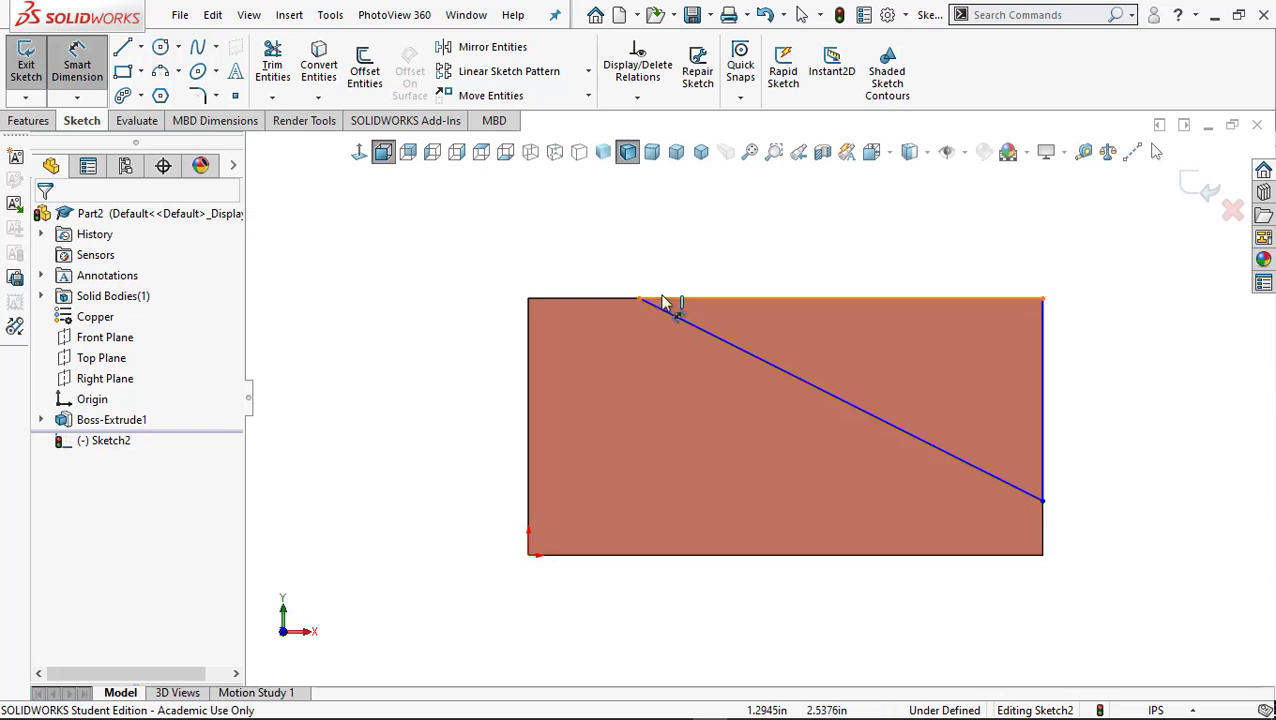
click(640, 301)
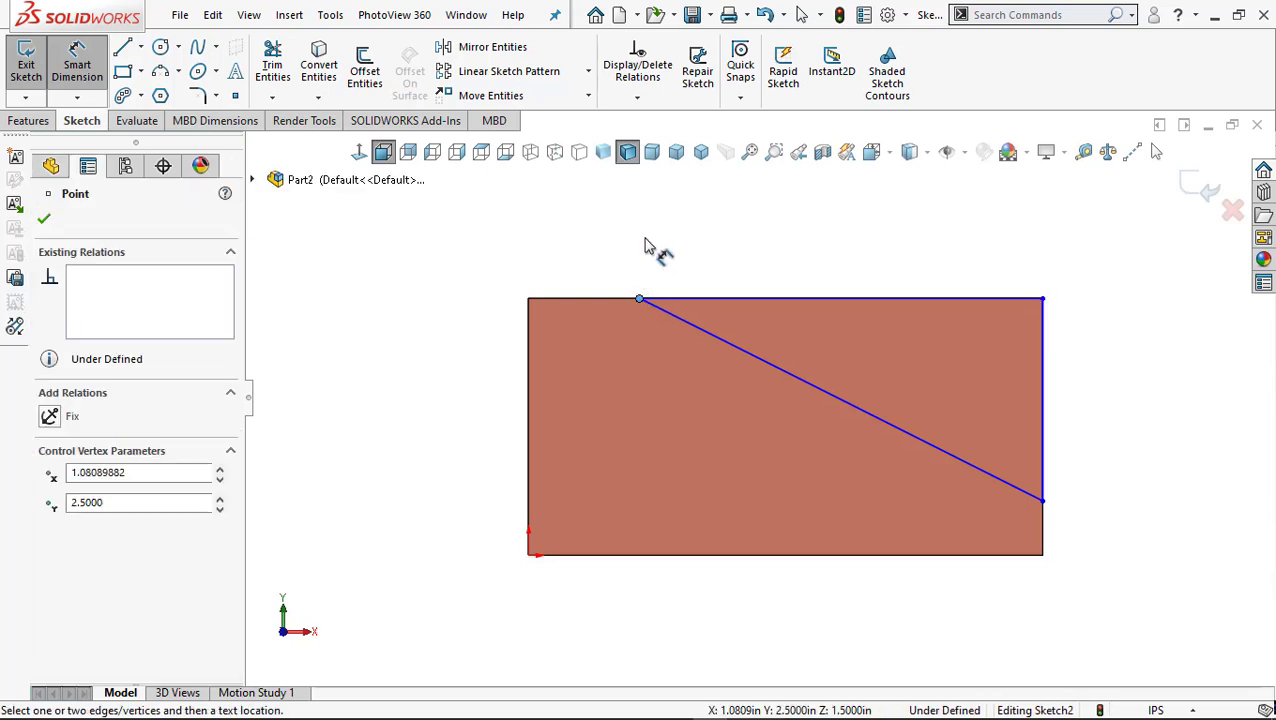
click(529, 332)
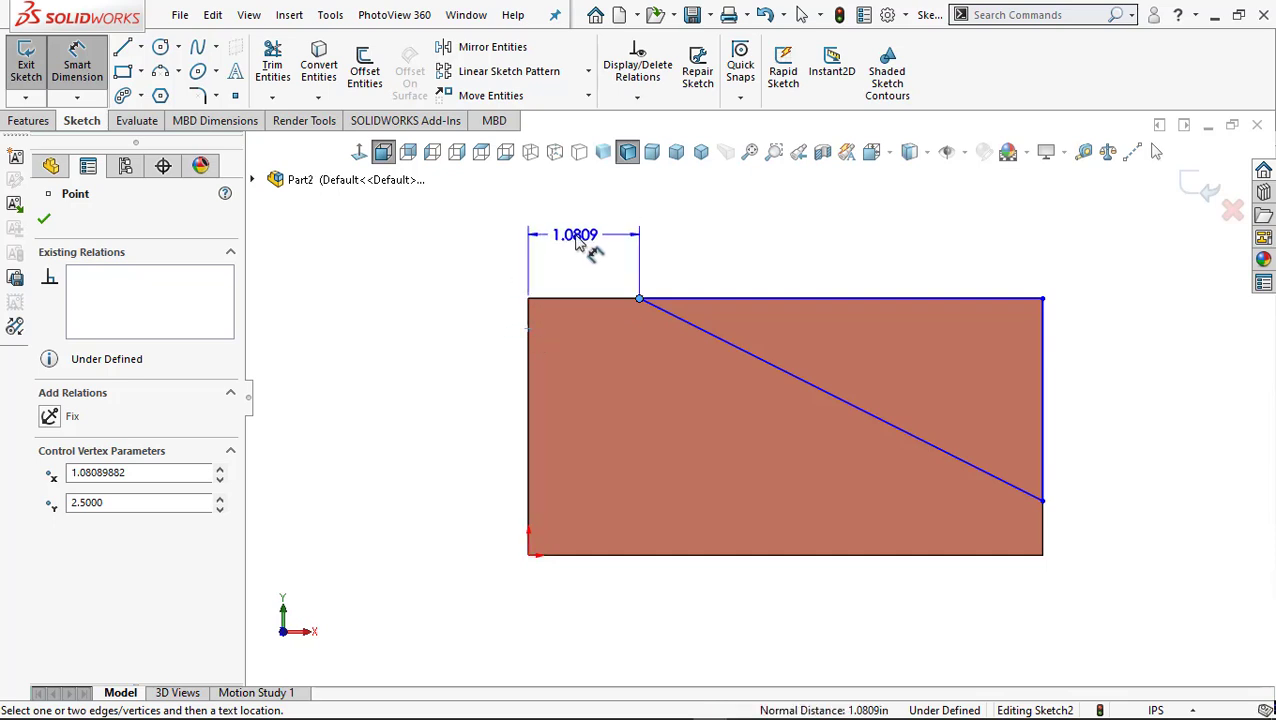
click(576, 245)
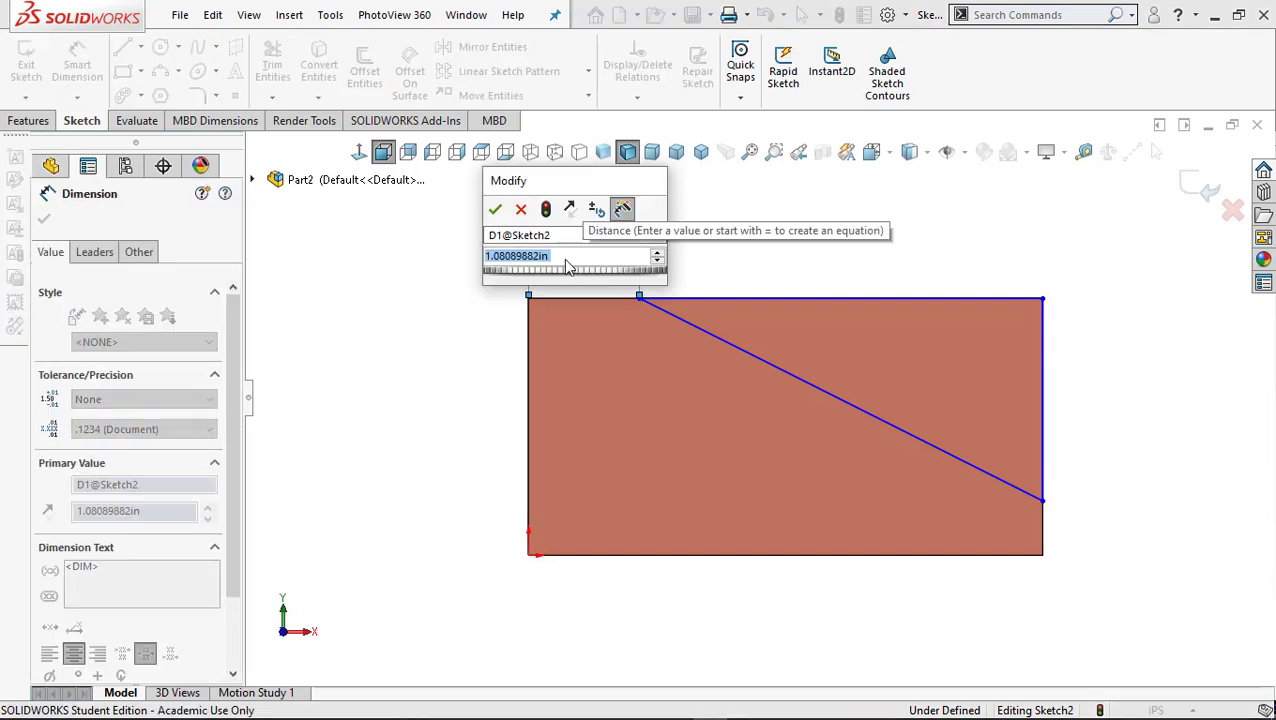
text(1)
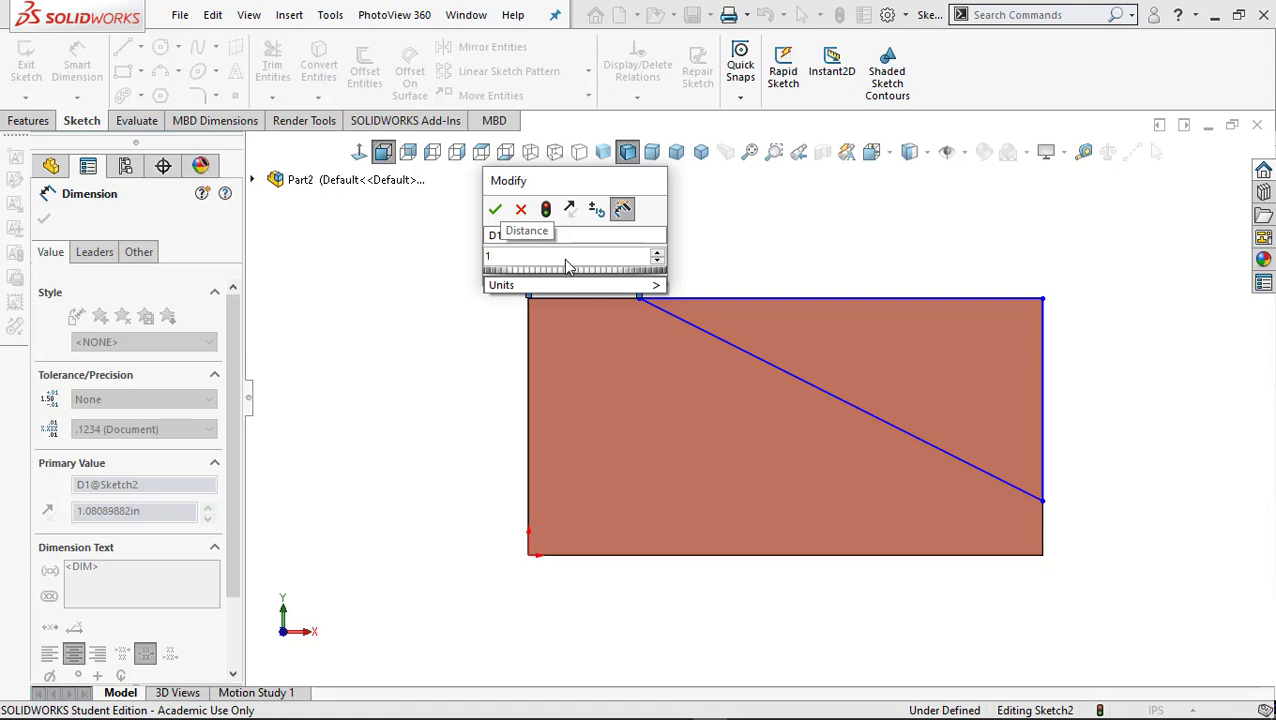
key(Return)
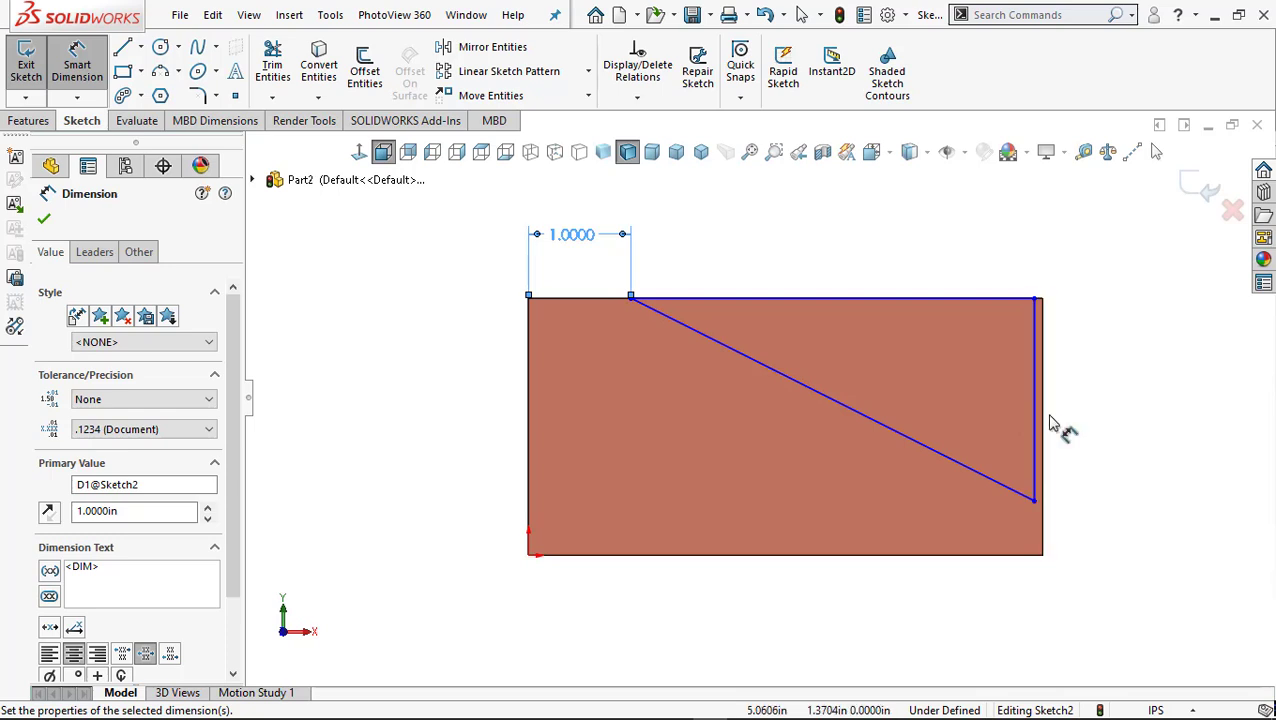
click(44, 218)
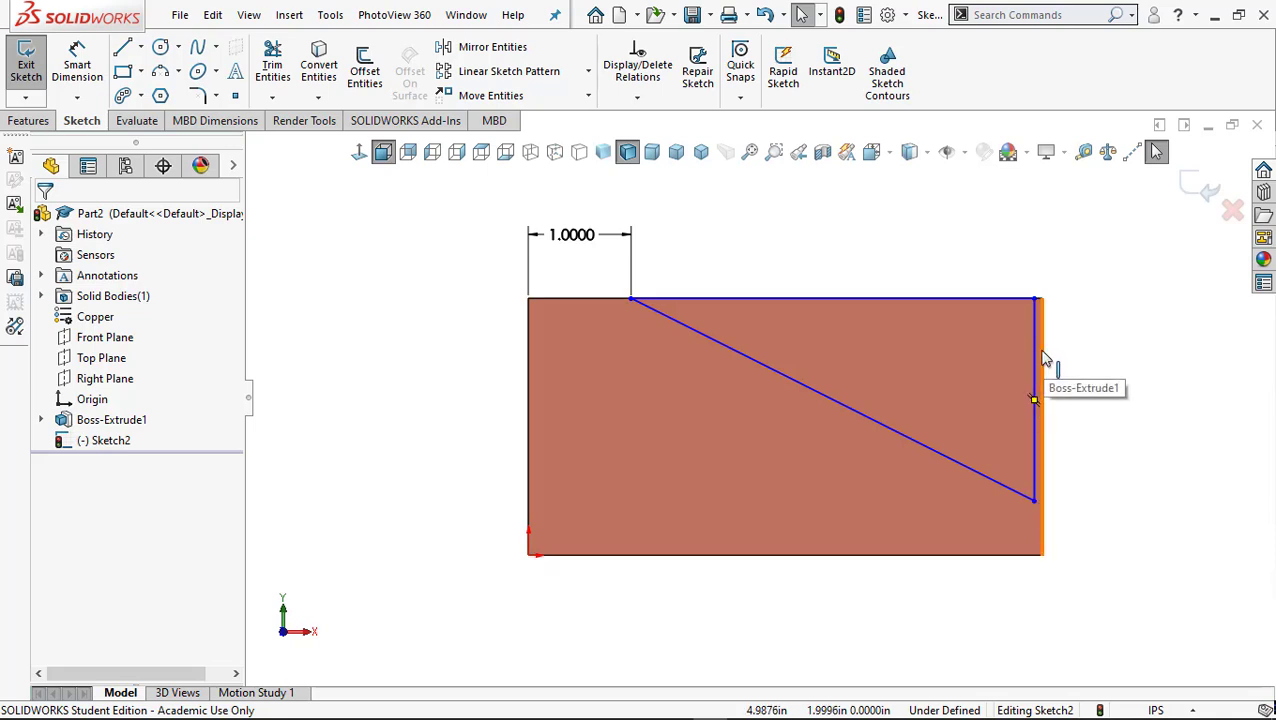
Add a Collinear relation between the triangle's vertical line and the block's right edge.
click(639, 100)
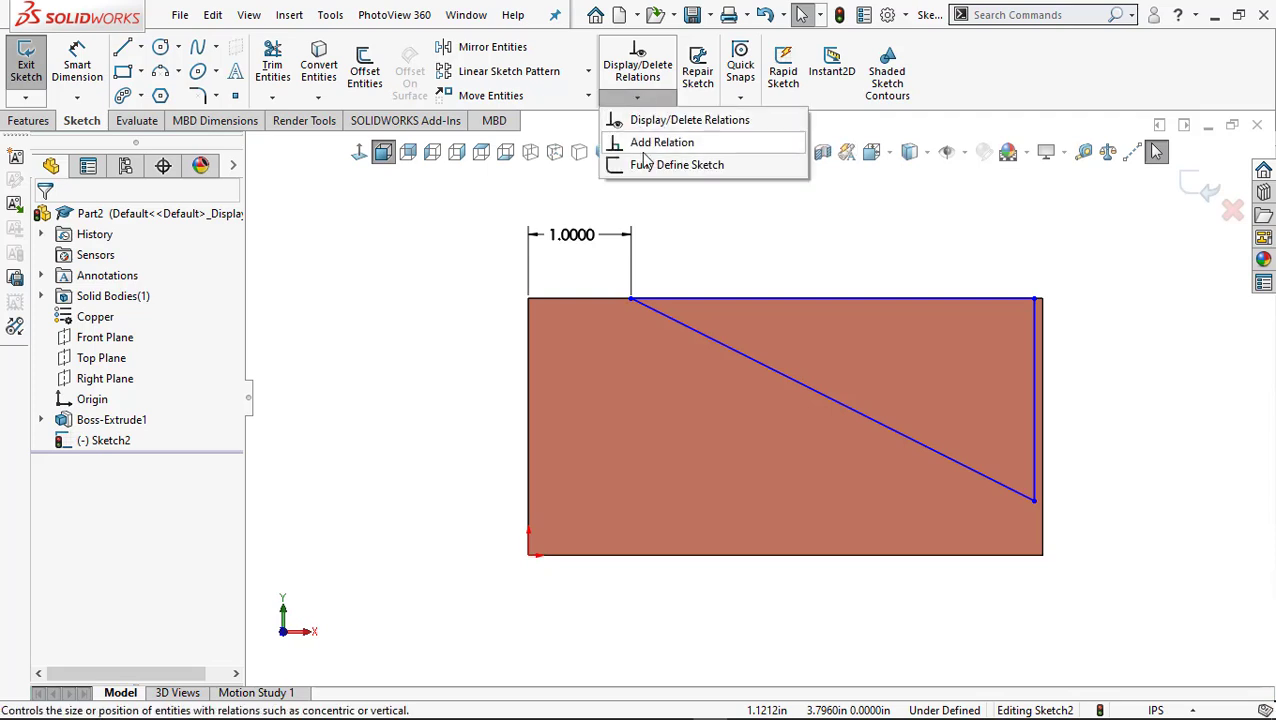
click(652, 145)
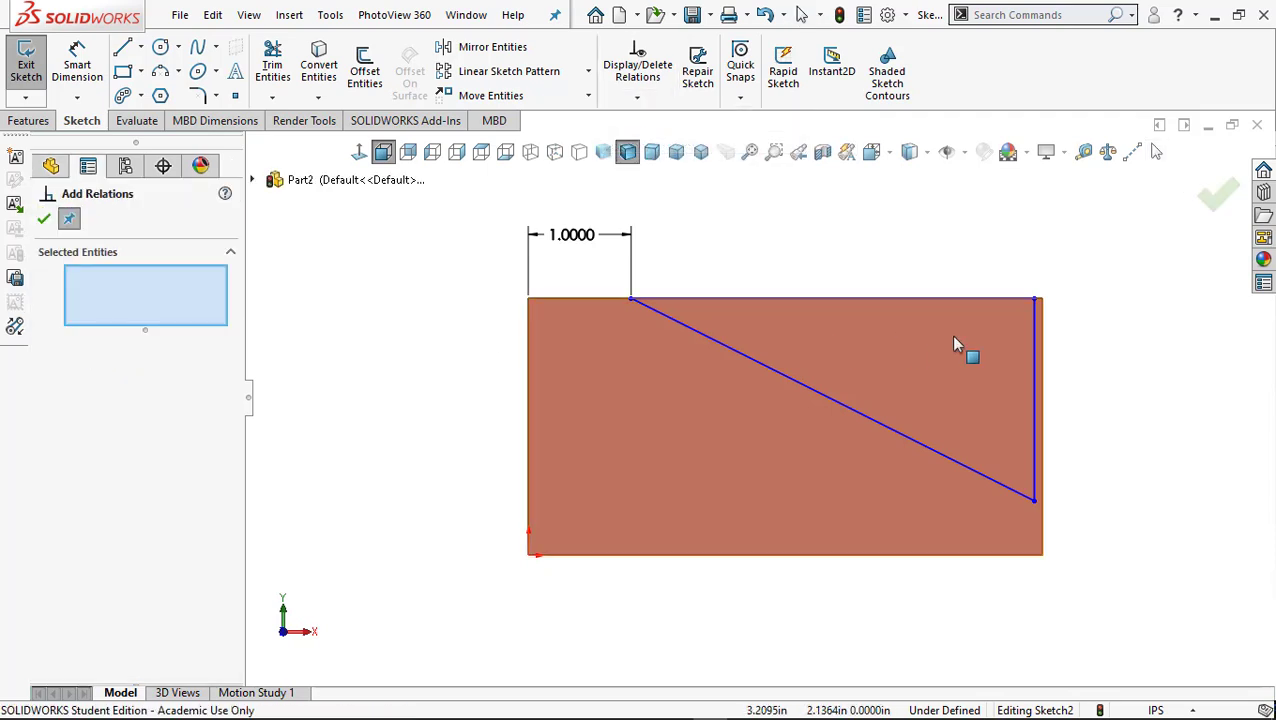
click(1035, 370)
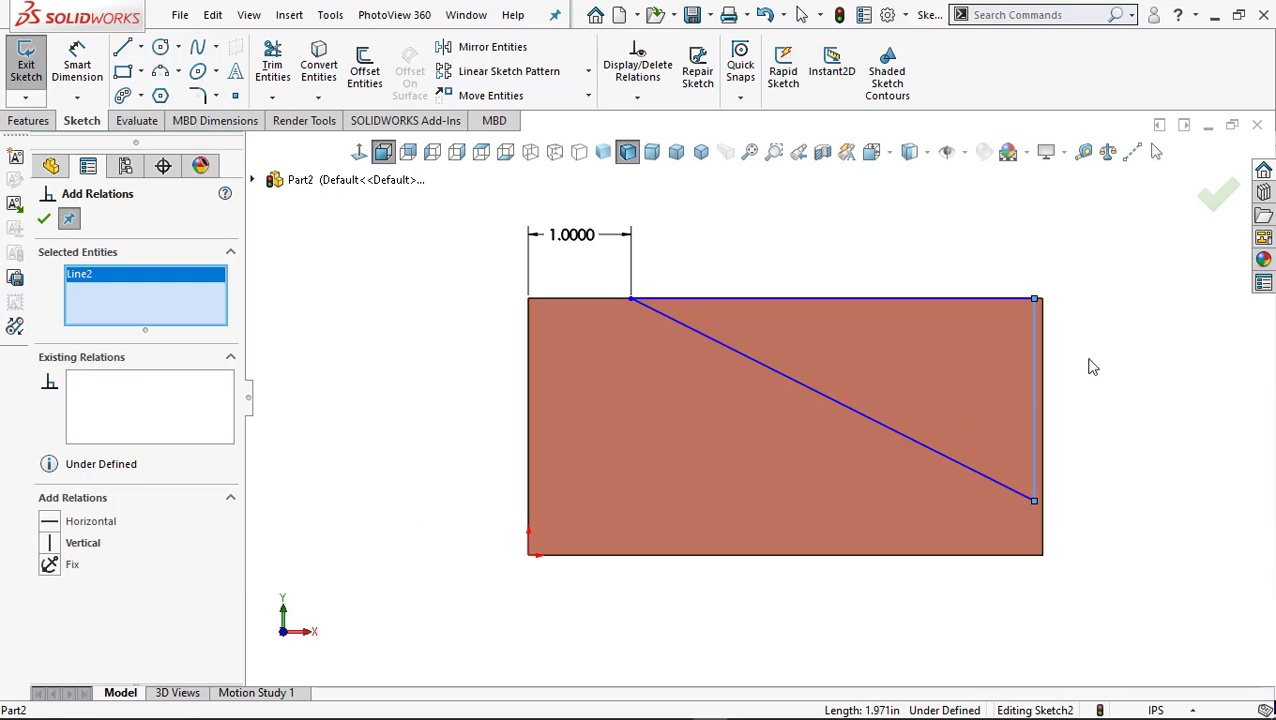
click(1046, 373)
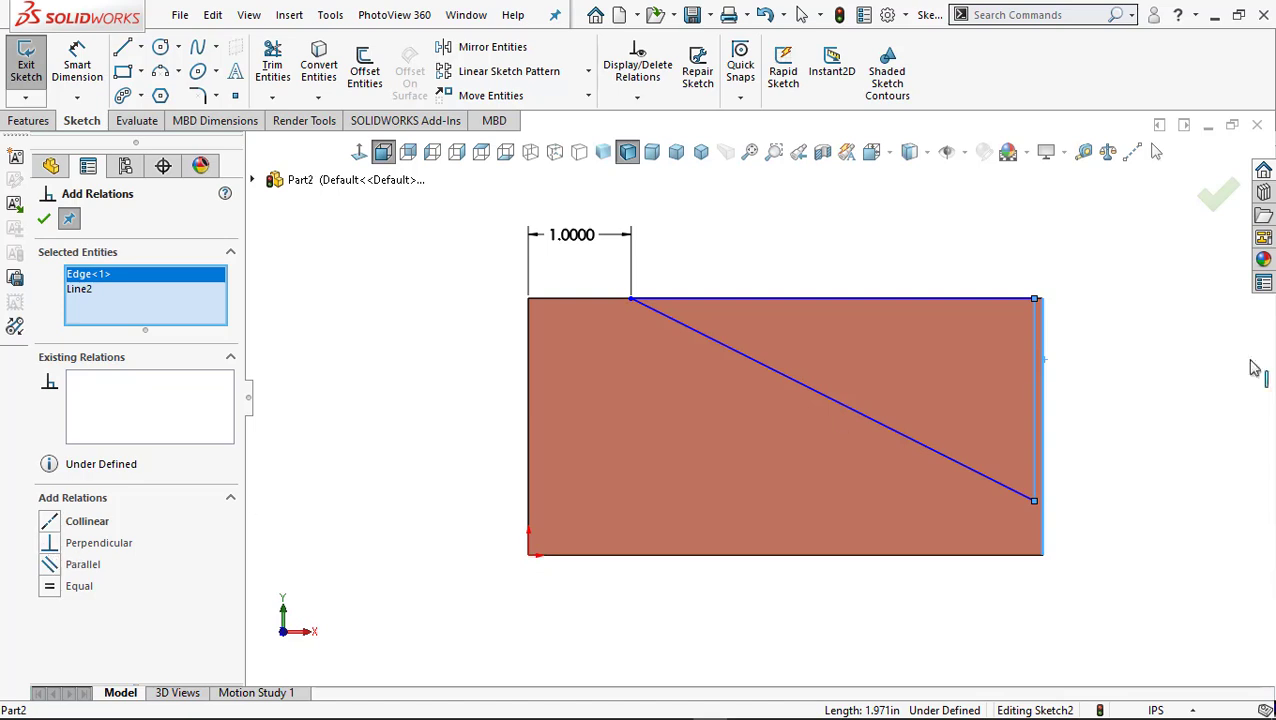
click(50, 522)
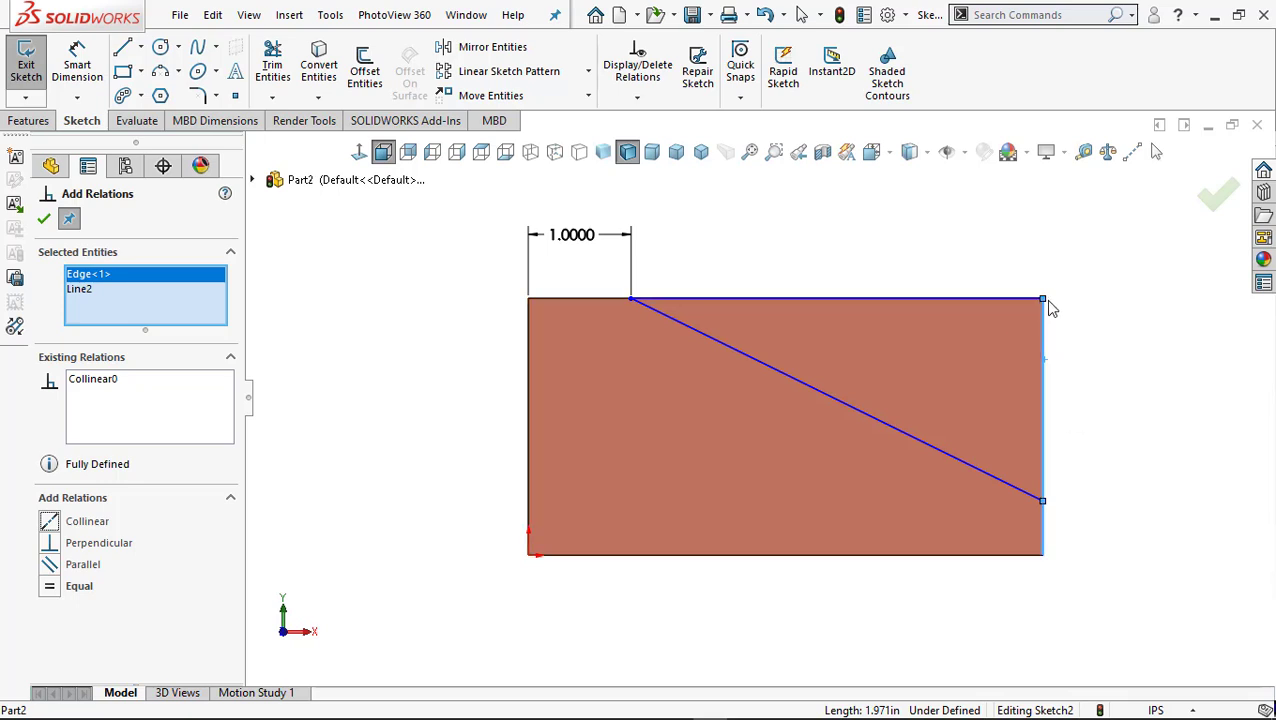
click(44, 221)
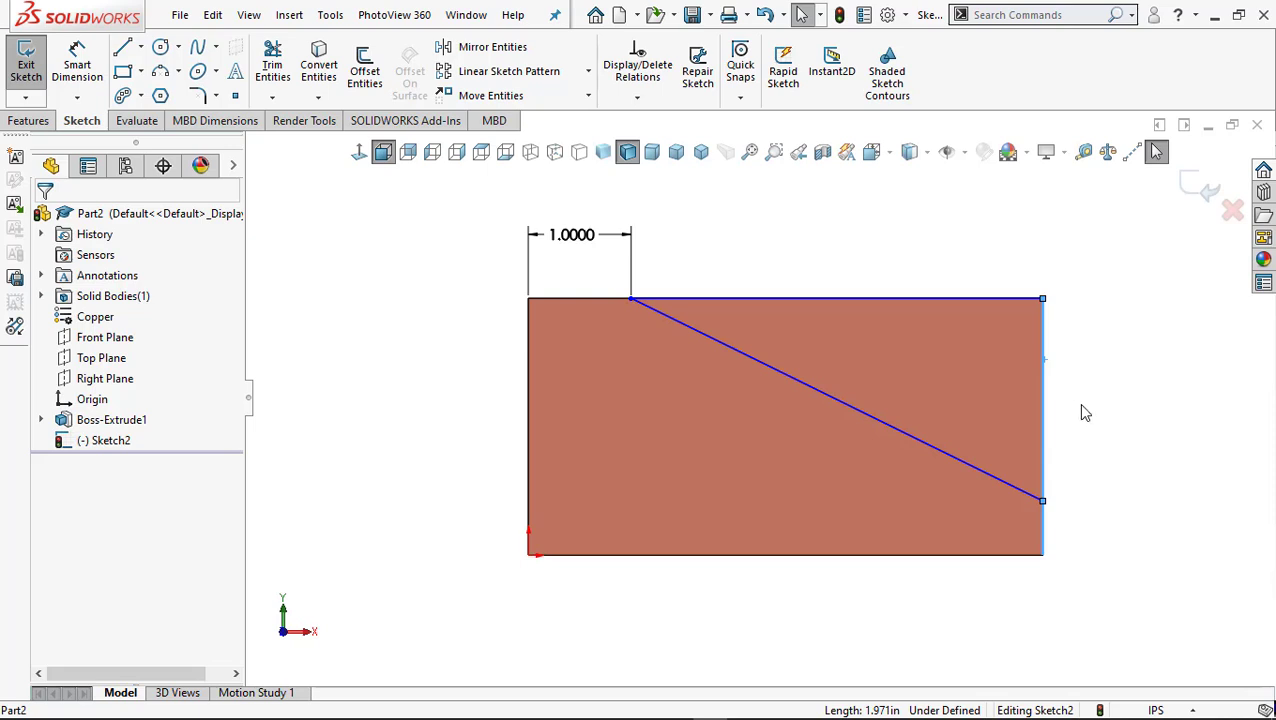
Dimension the triangle's lowest vertex 0.5 in above the block's bottom edge.
click(78, 62)
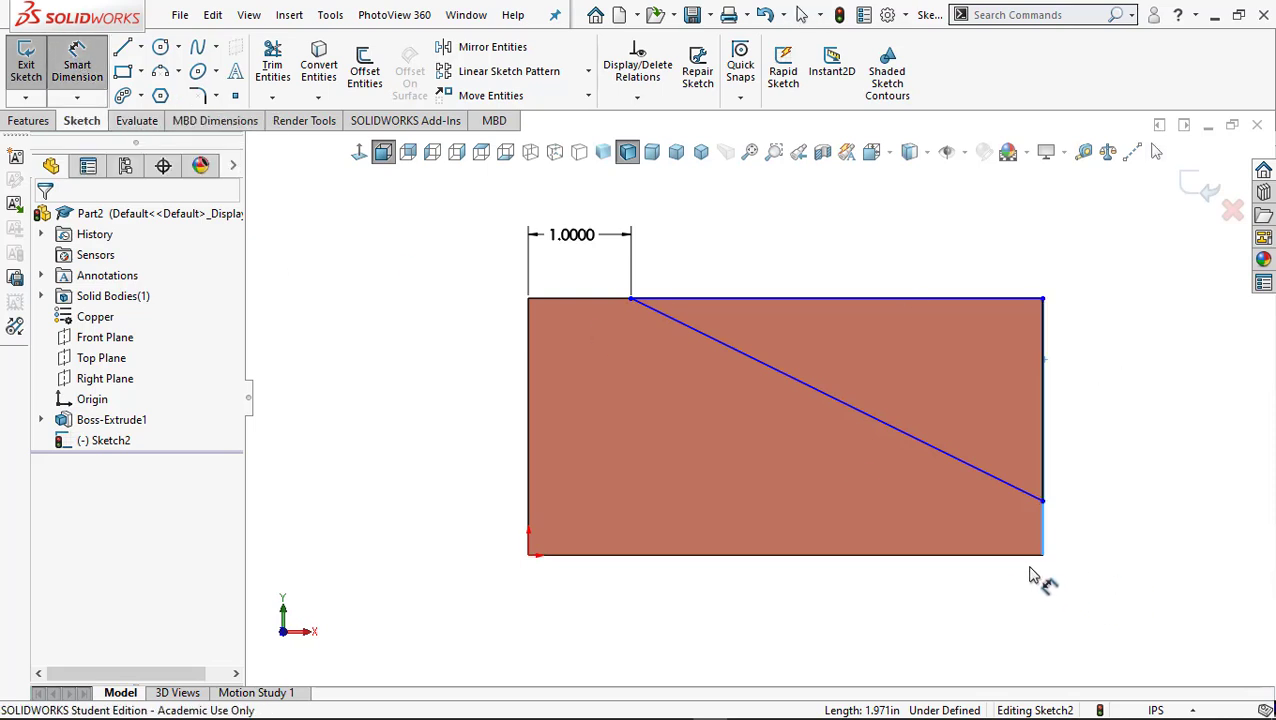
click(1058, 502)
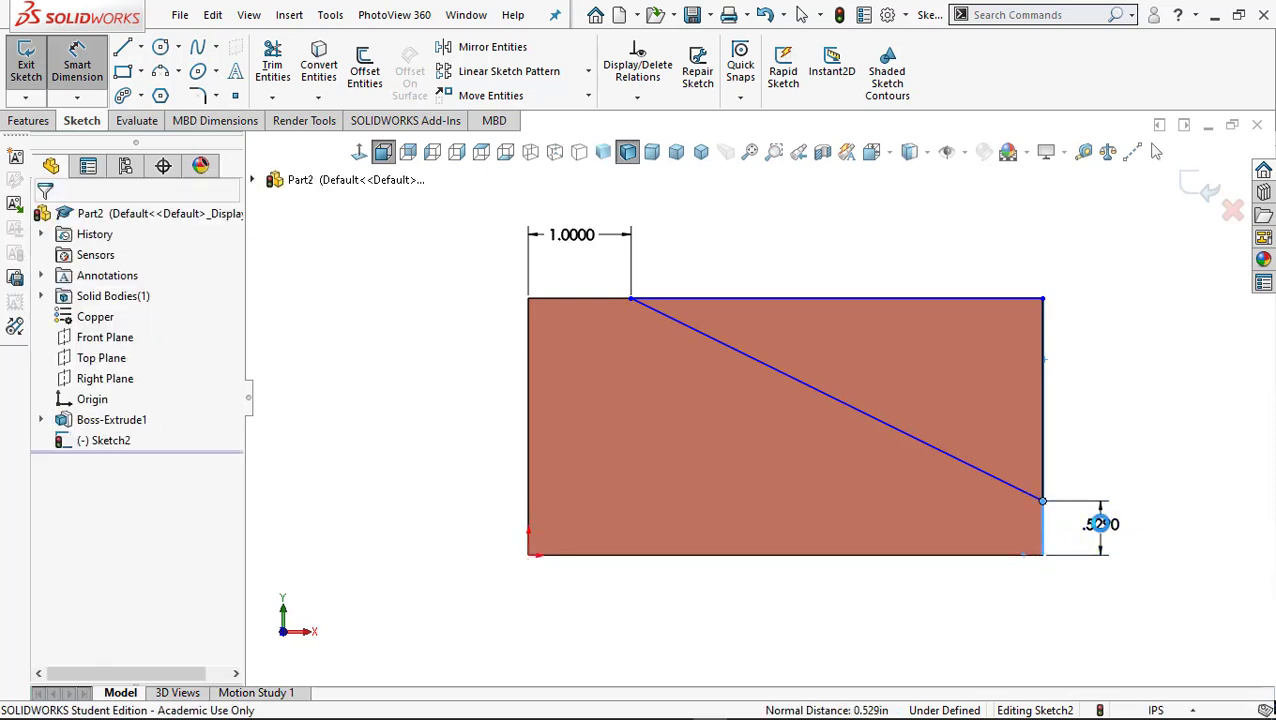
click(1100, 524)
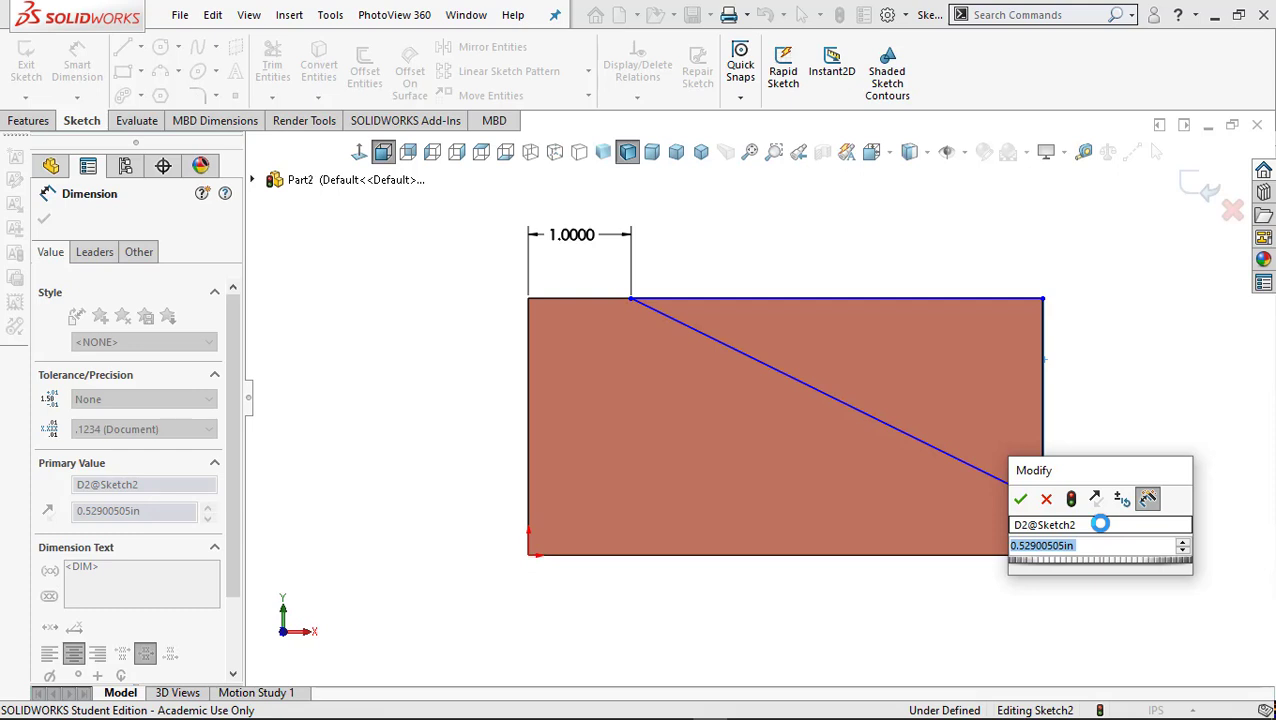
text(.5)
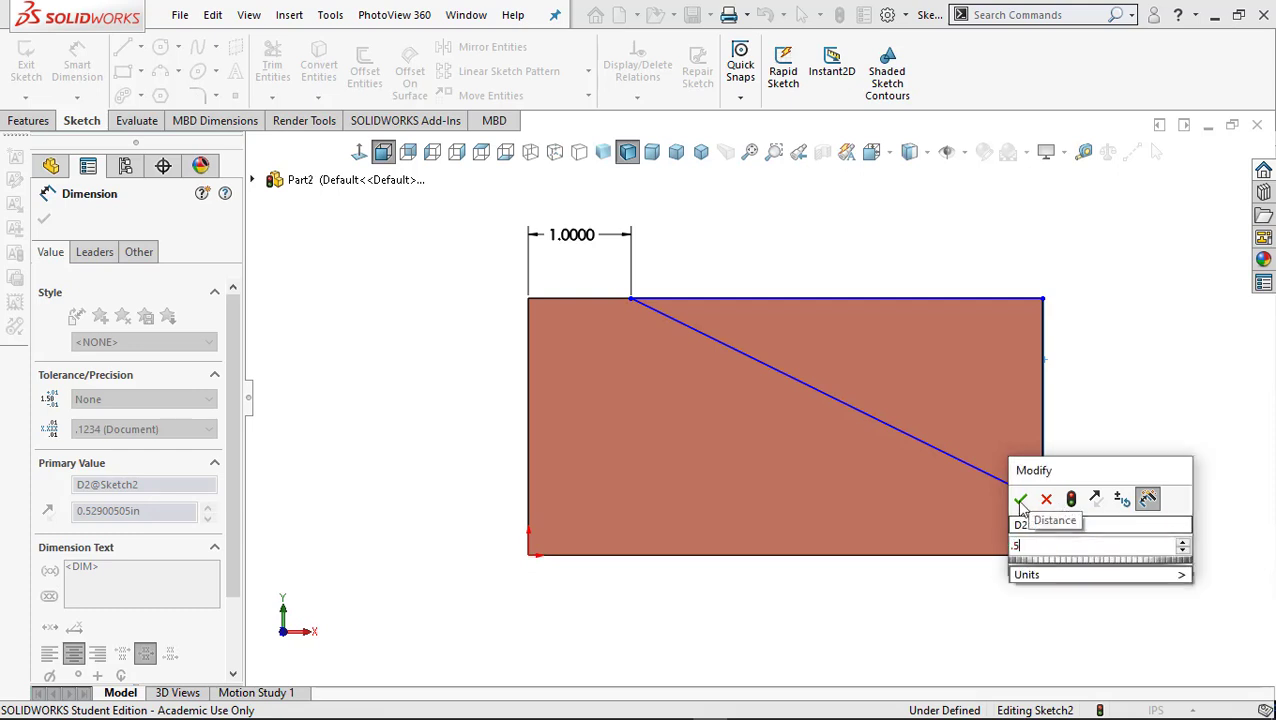
click(1020, 500)
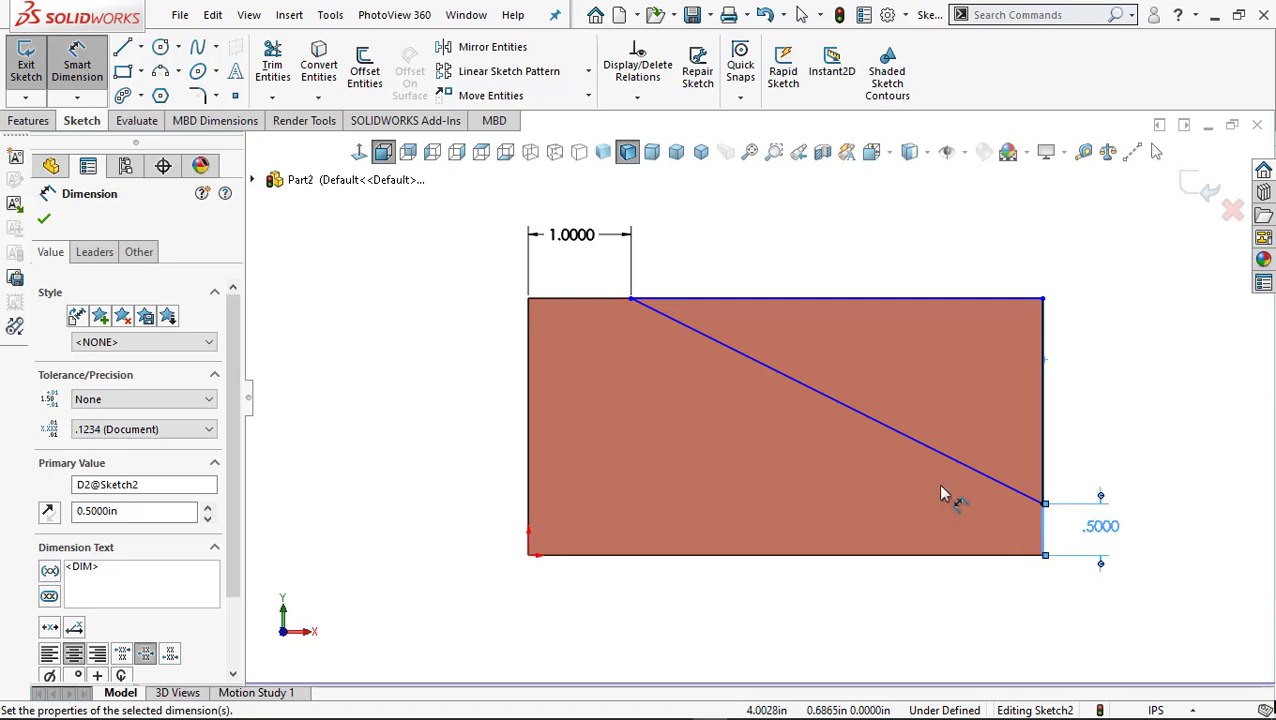
scroll(858, 457, up, 2)
scroll(855, 446, down, 1)
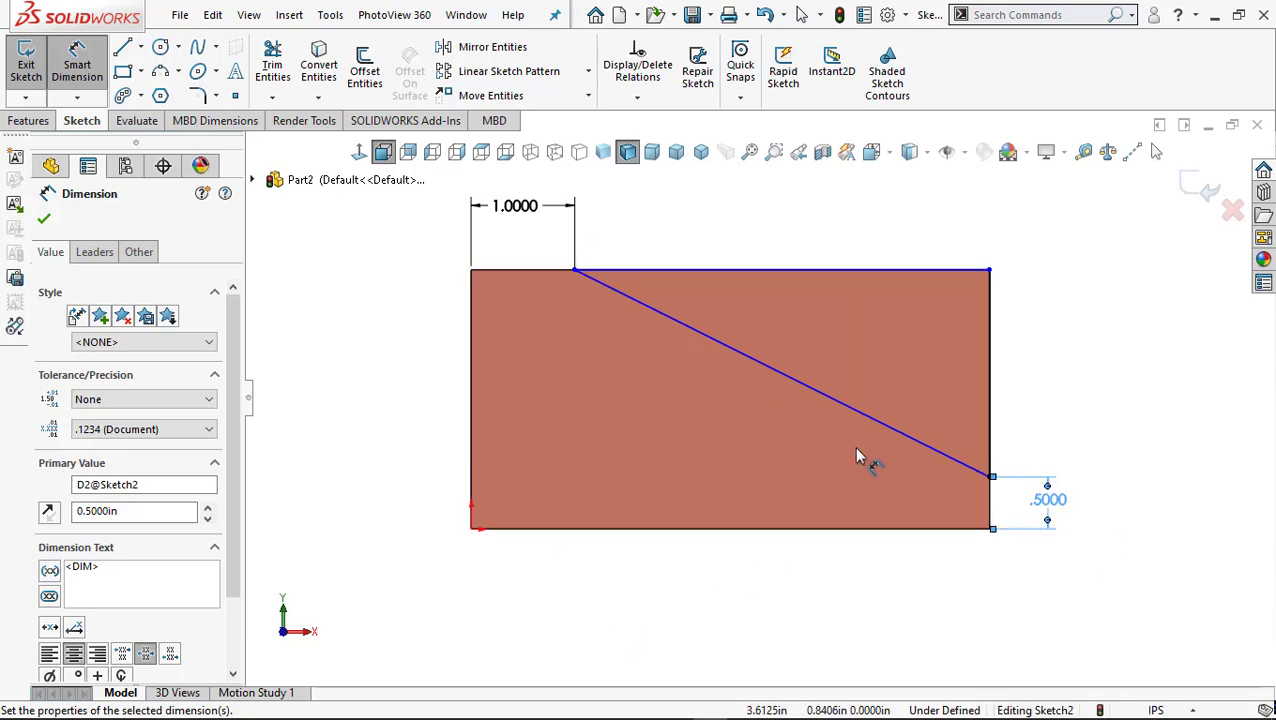
mouse_move(853, 446)
middle_down()
mouse_move(823, 455)
mouse_move(812, 515)
mouse_move(812, 472)
mouse_move(792, 507)
mouse_move(815, 490)
mouse_move(792, 504)
mouse_move(816, 478)
mouse_move(789, 493)
middle_up()
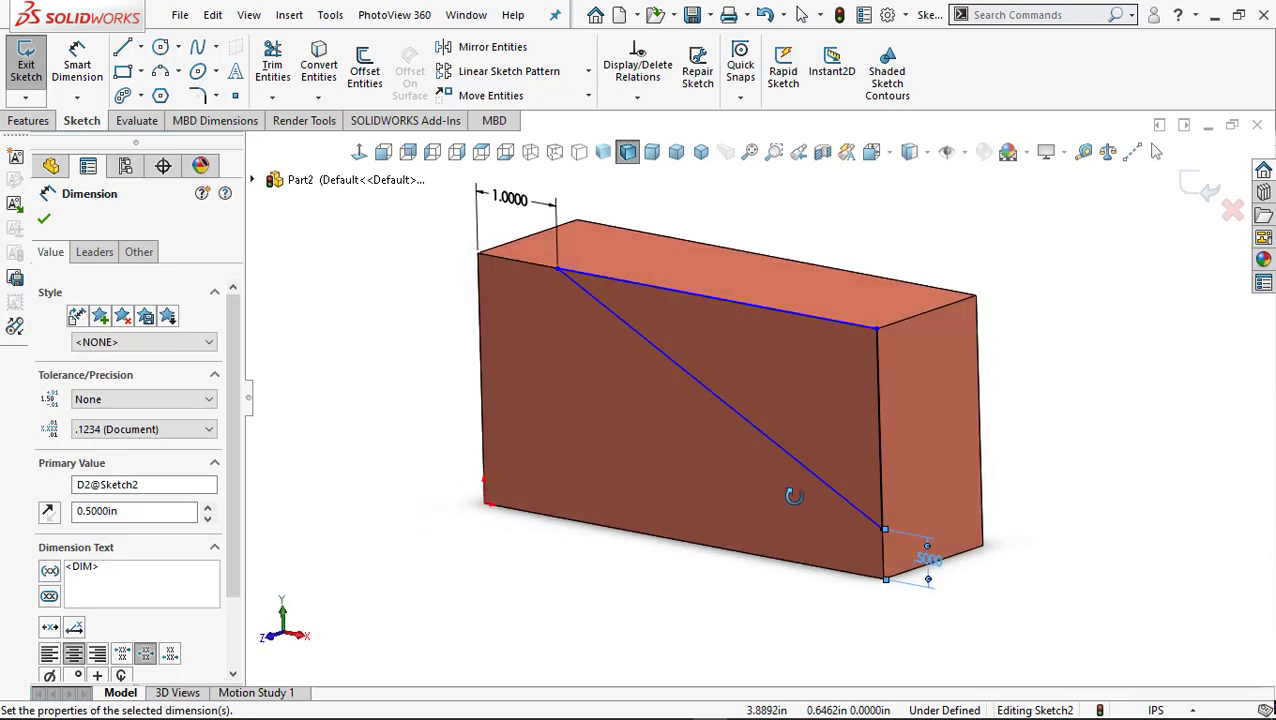
click(45, 221)
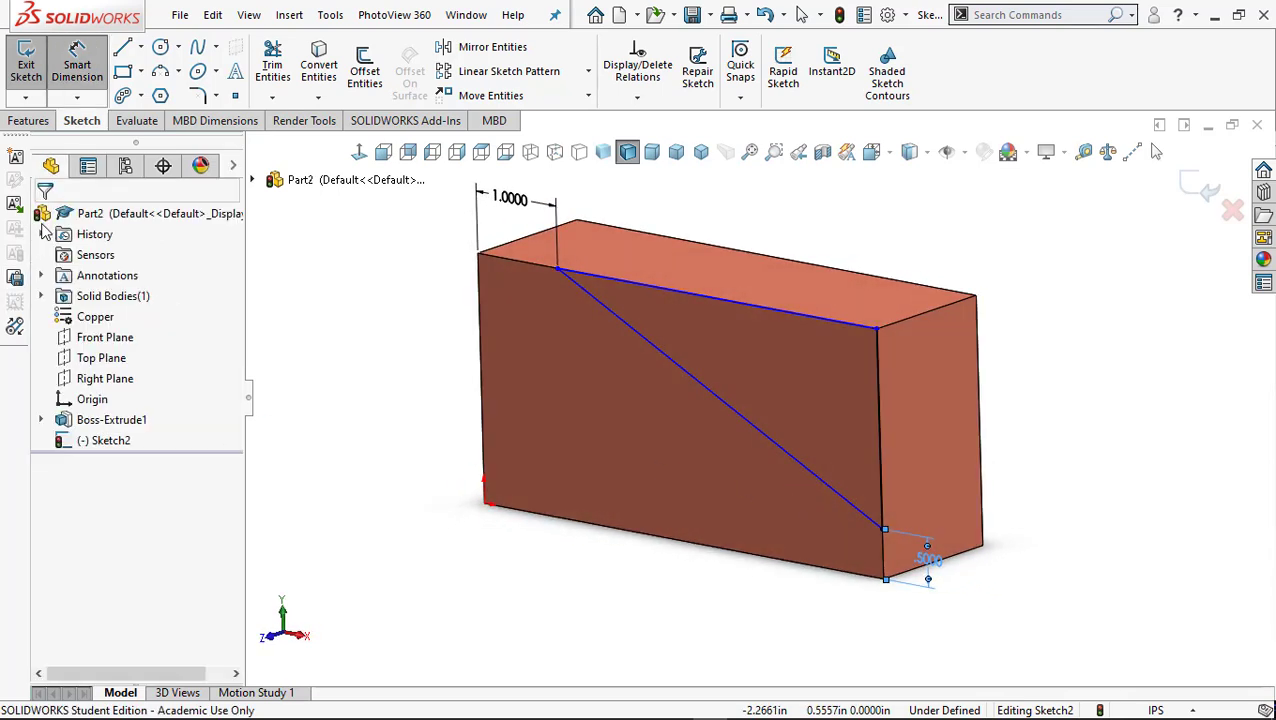
Create an Extruded Cut from the triangle sketch with the Through All end condition.
click(31, 122)
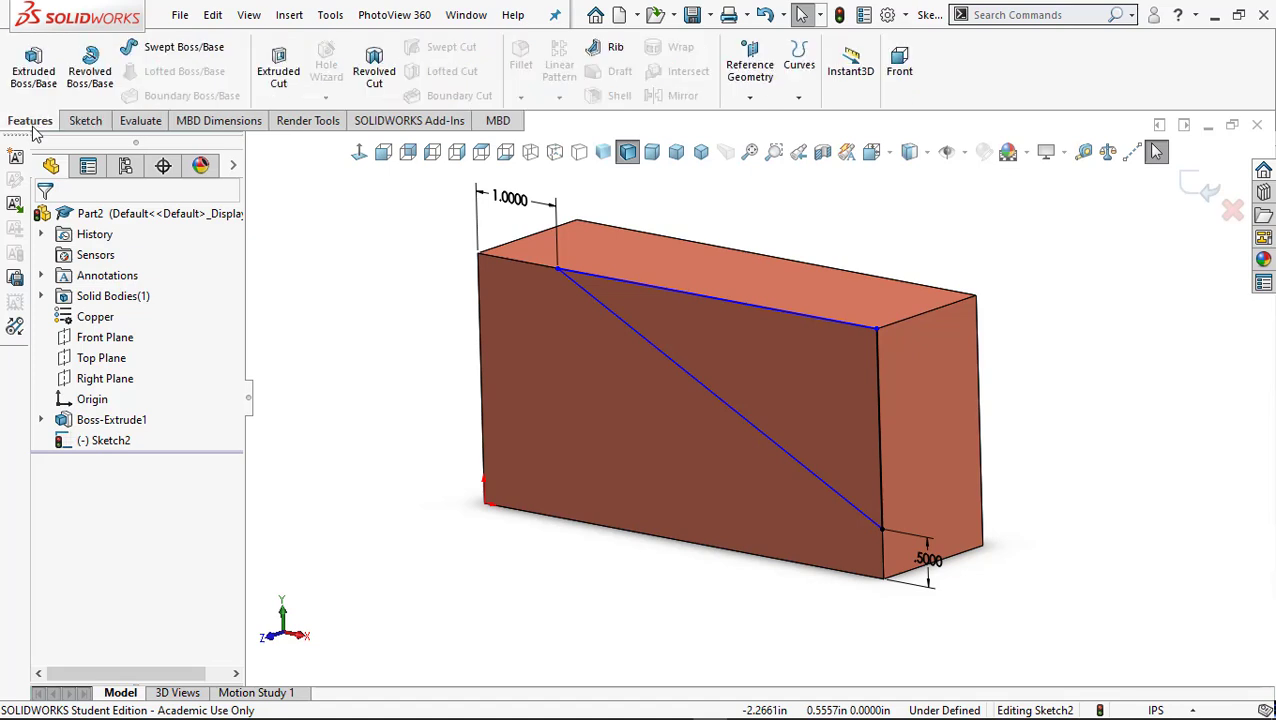
click(33, 64)
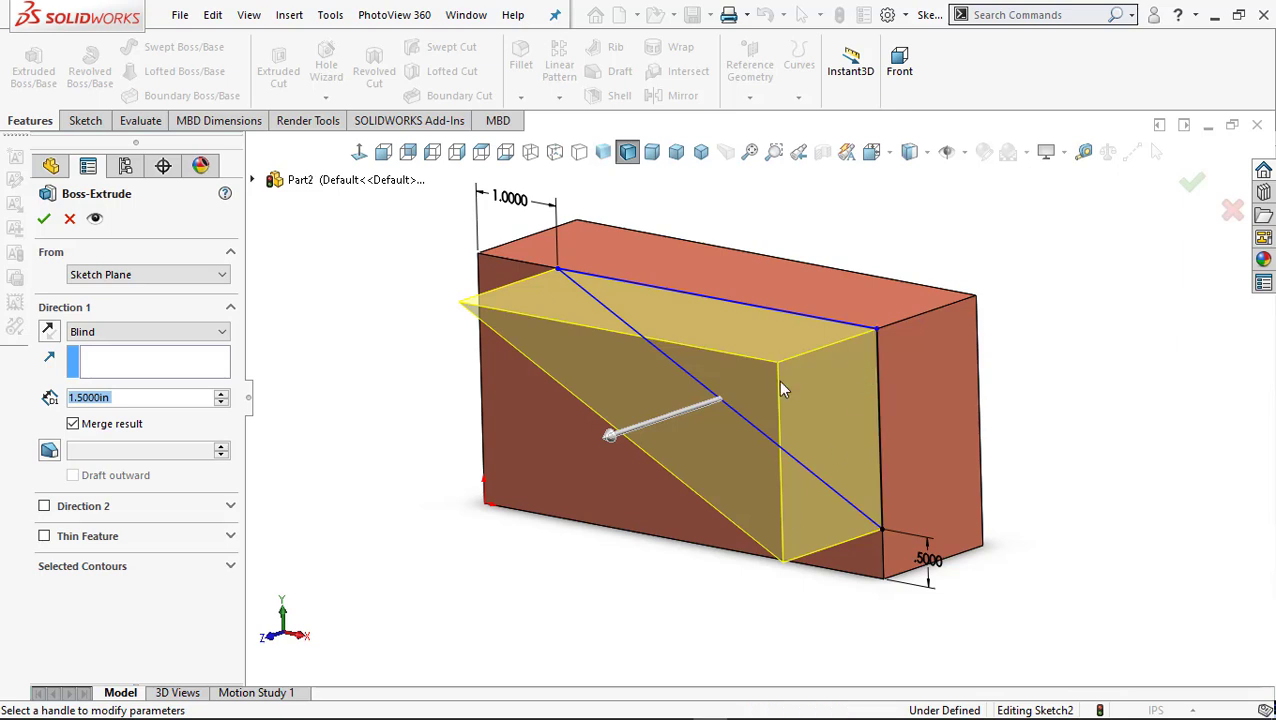
click(70, 219)
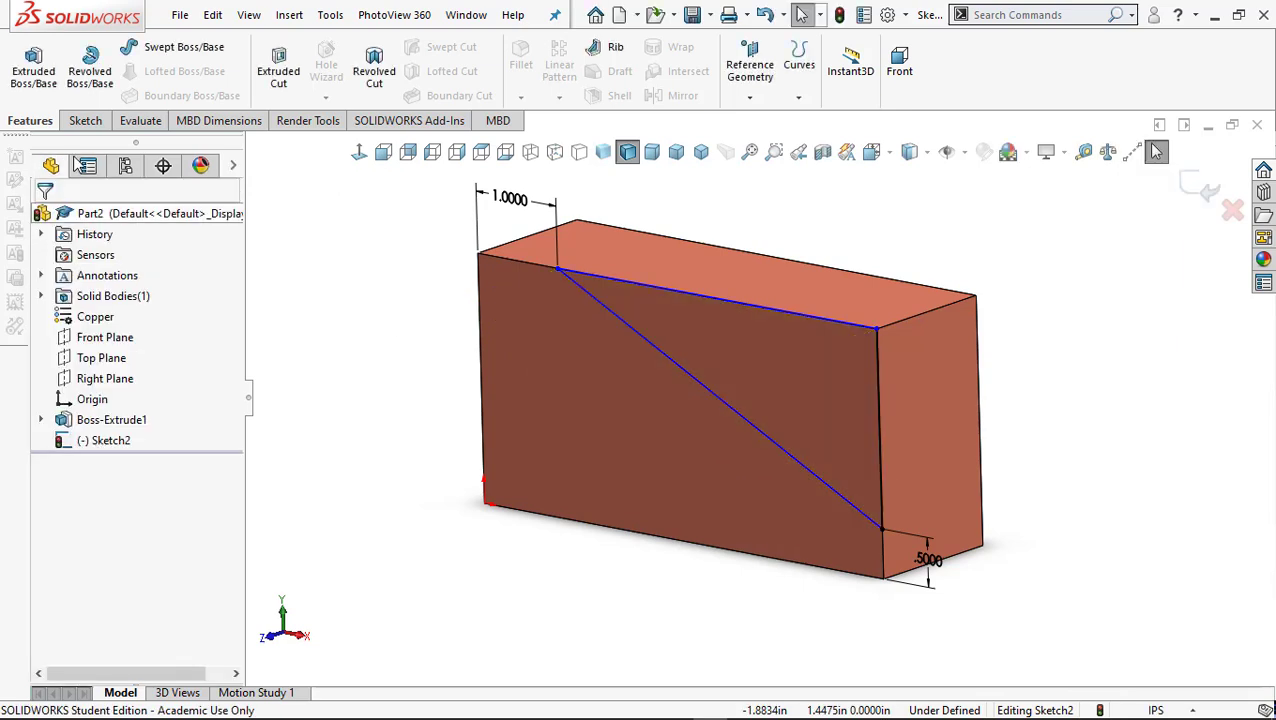
click(278, 72)
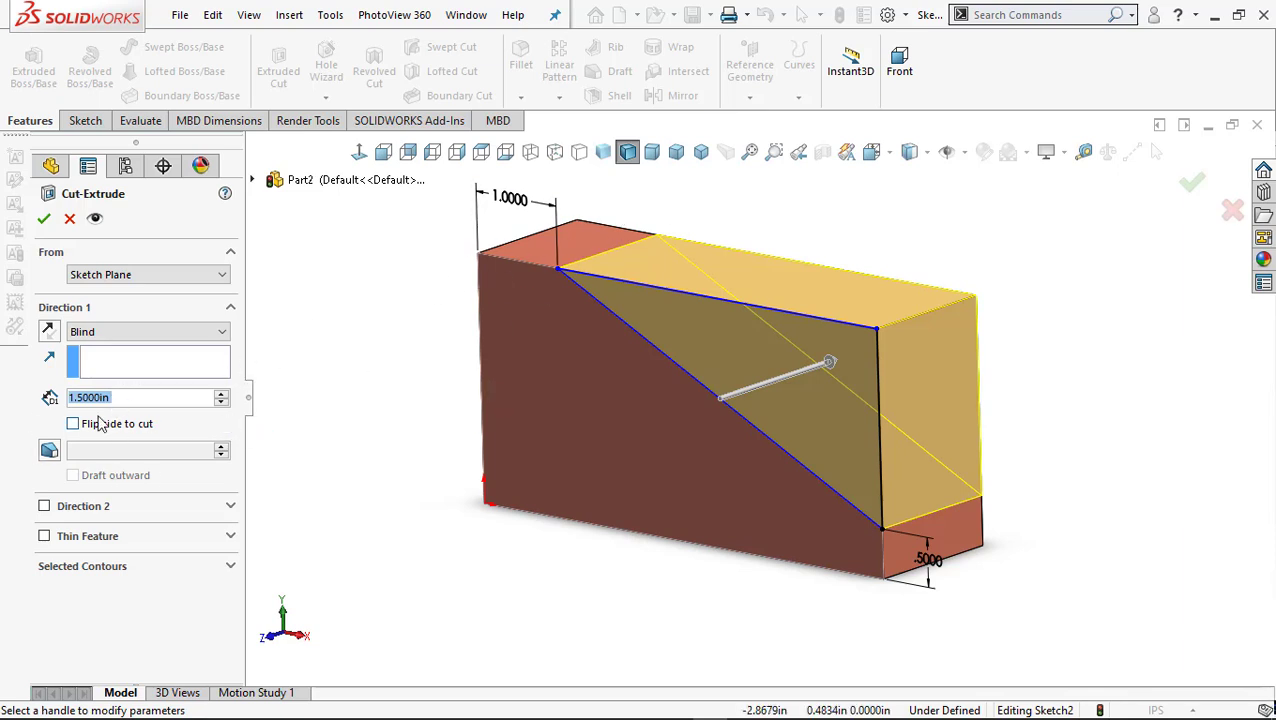
click(106, 337)
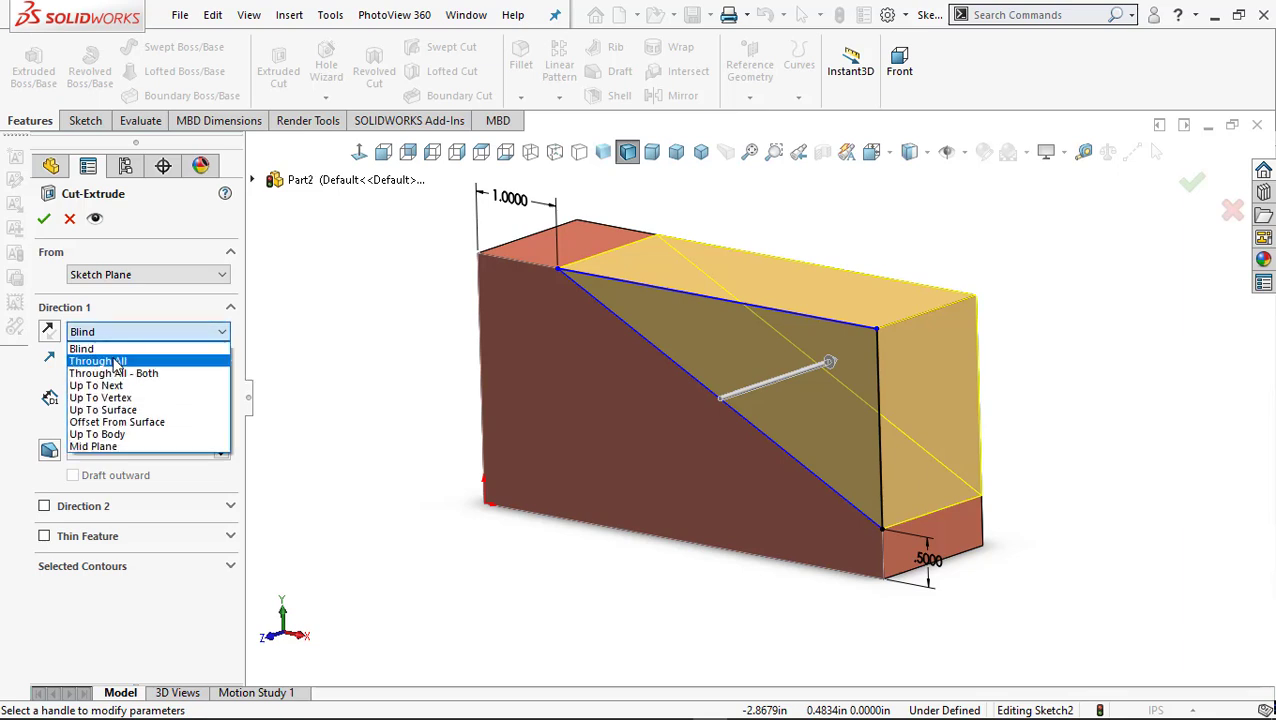
click(118, 362)
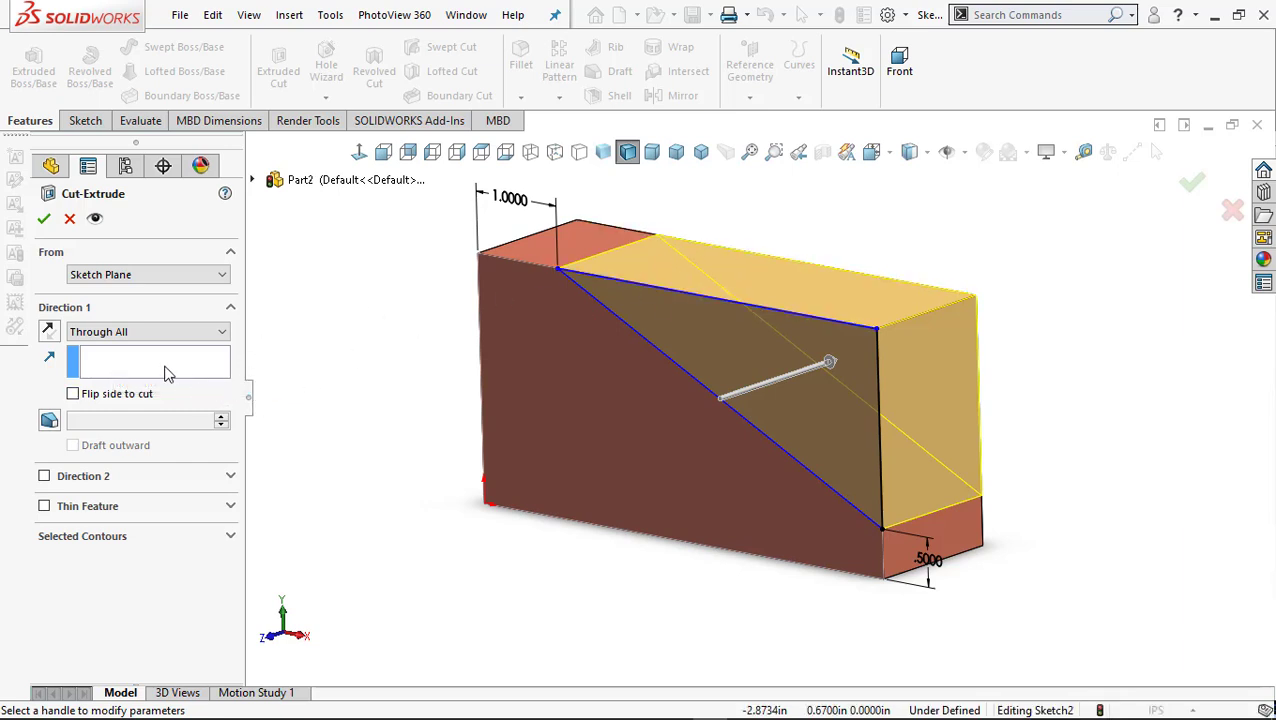
click(44, 220)
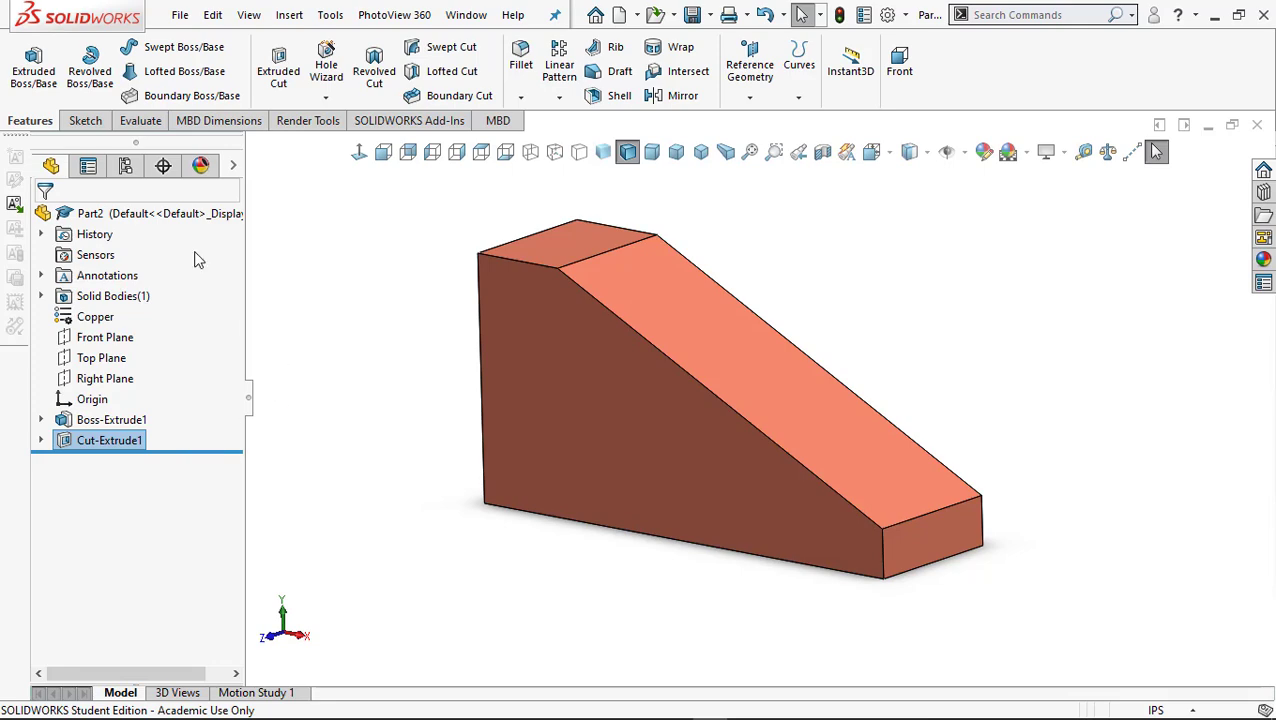
Review the mass properties of the cut Copper part.
click(140, 121)
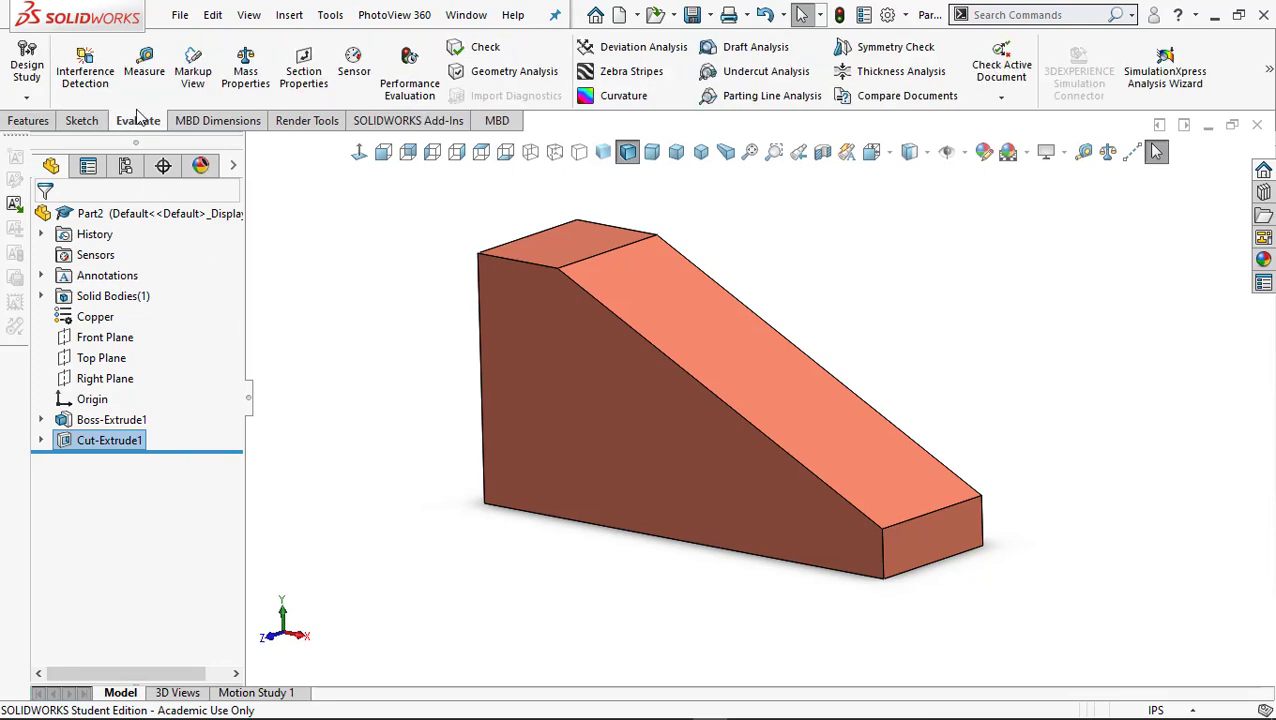
click(246, 70)
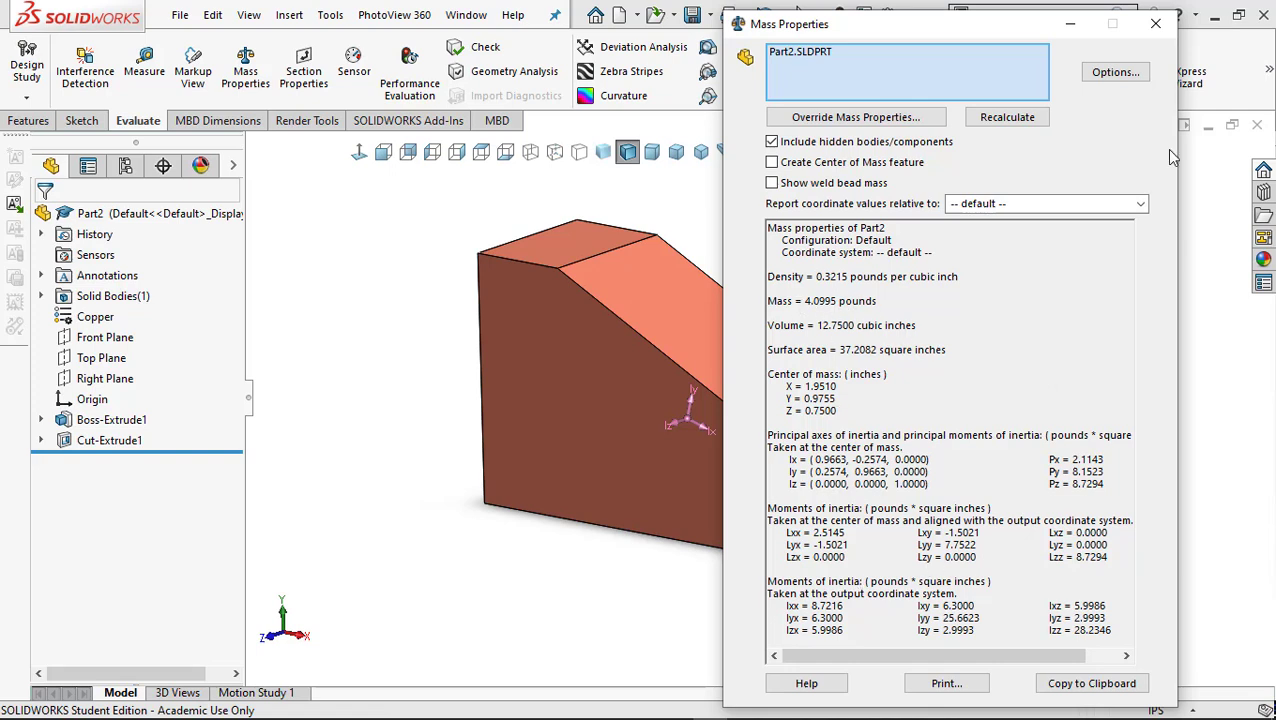
click(1150, 27)
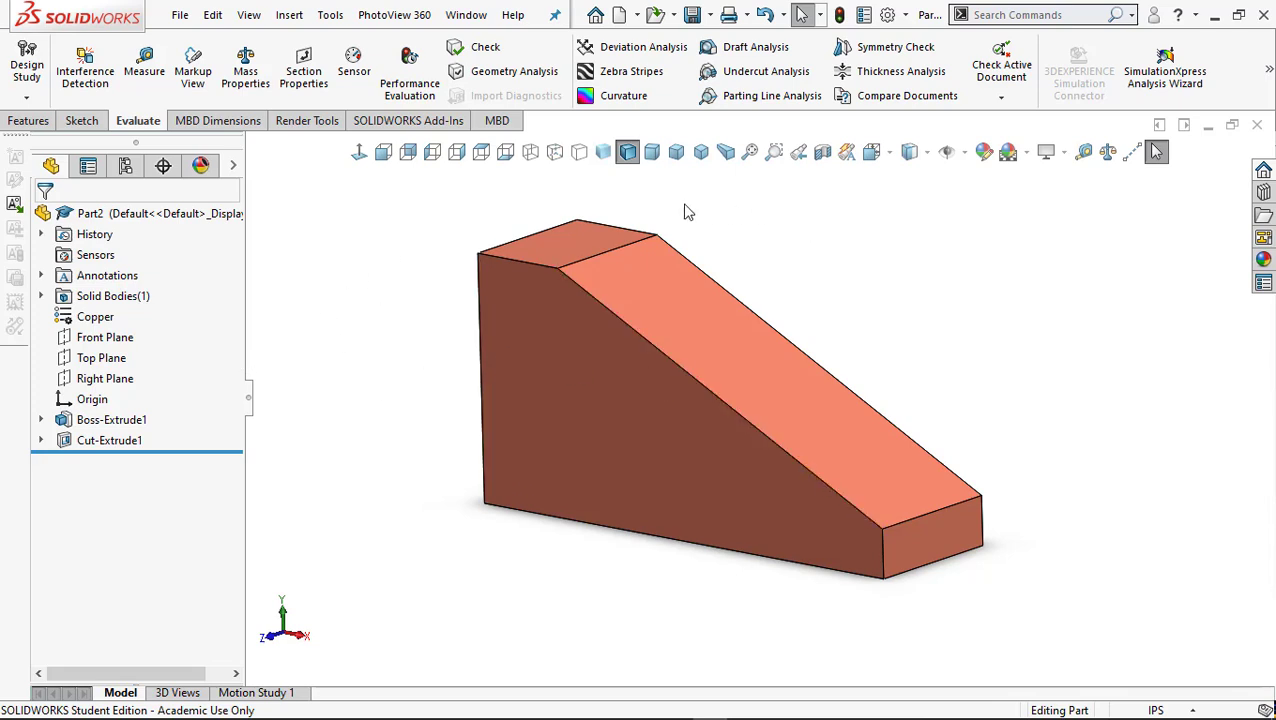
View the finished part in the Dimetric, Trimetric and Isometric orientations.
click(656, 158)
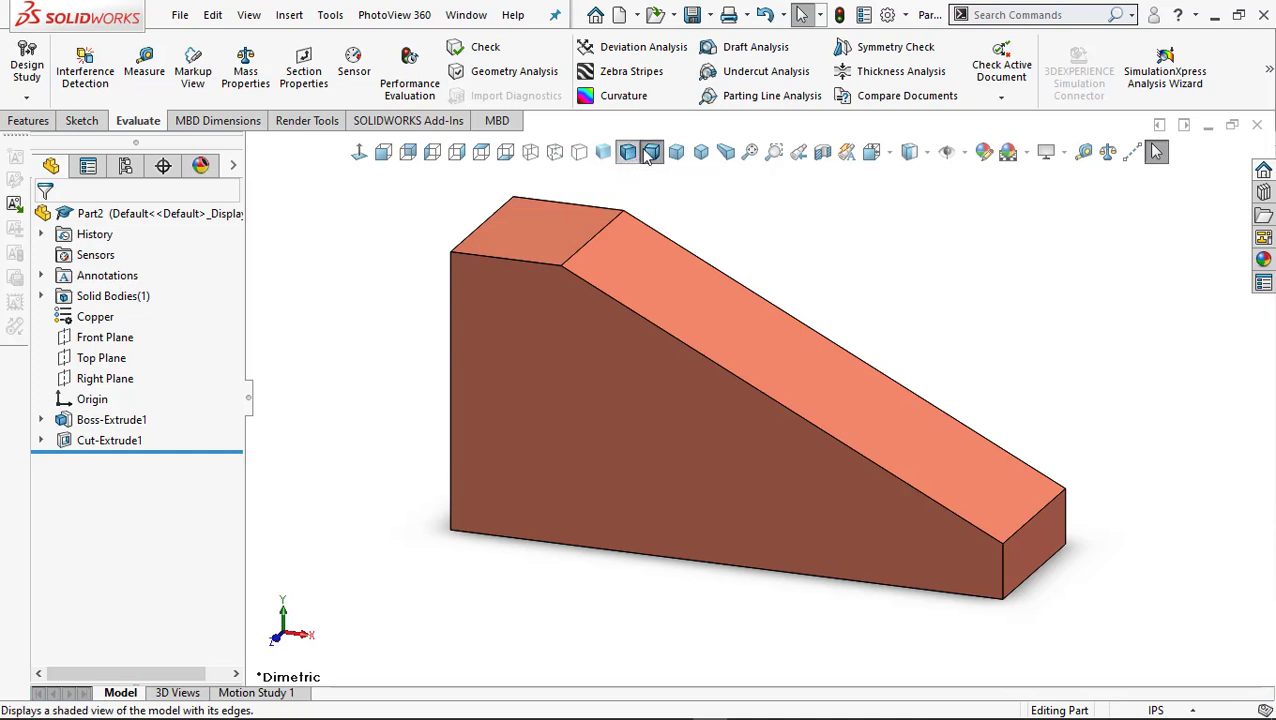
click(676, 156)
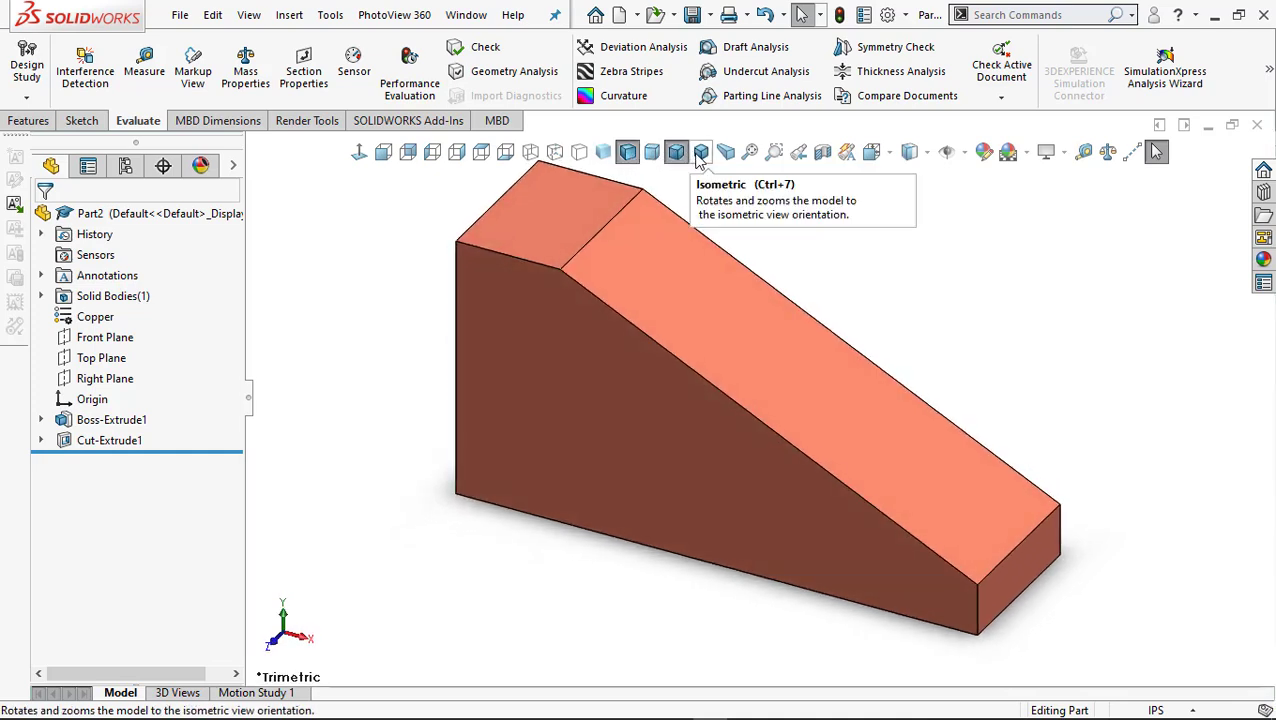
click(701, 156)
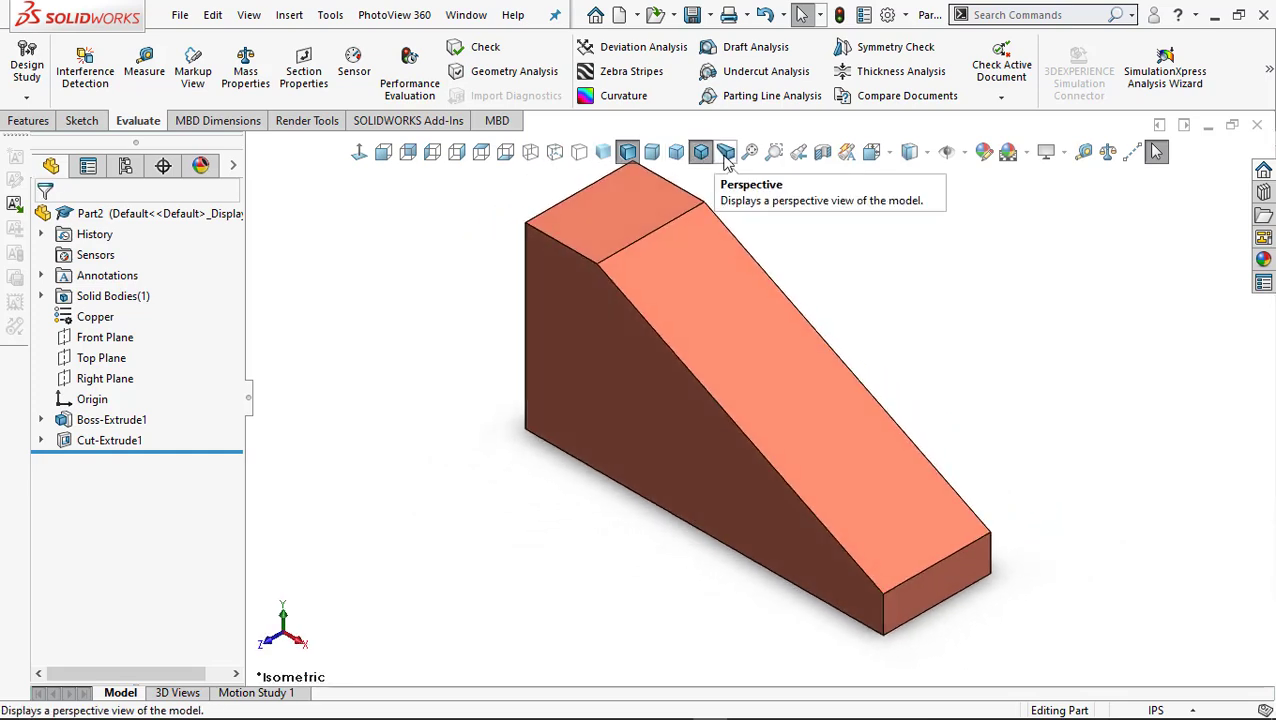
Compare the part's display with Perspective and Shadows In Shaded Mode each switched on and off, leaving Perspective off and shadows on.
click(725, 153)
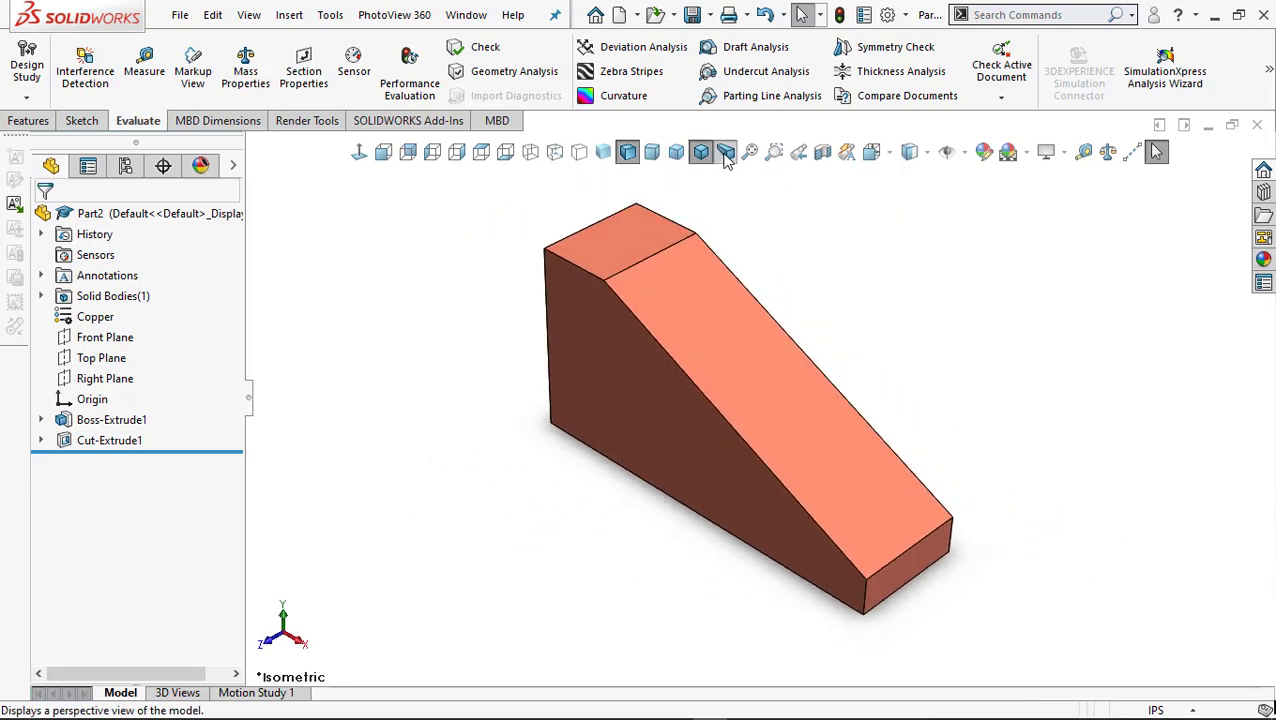
click(1065, 153)
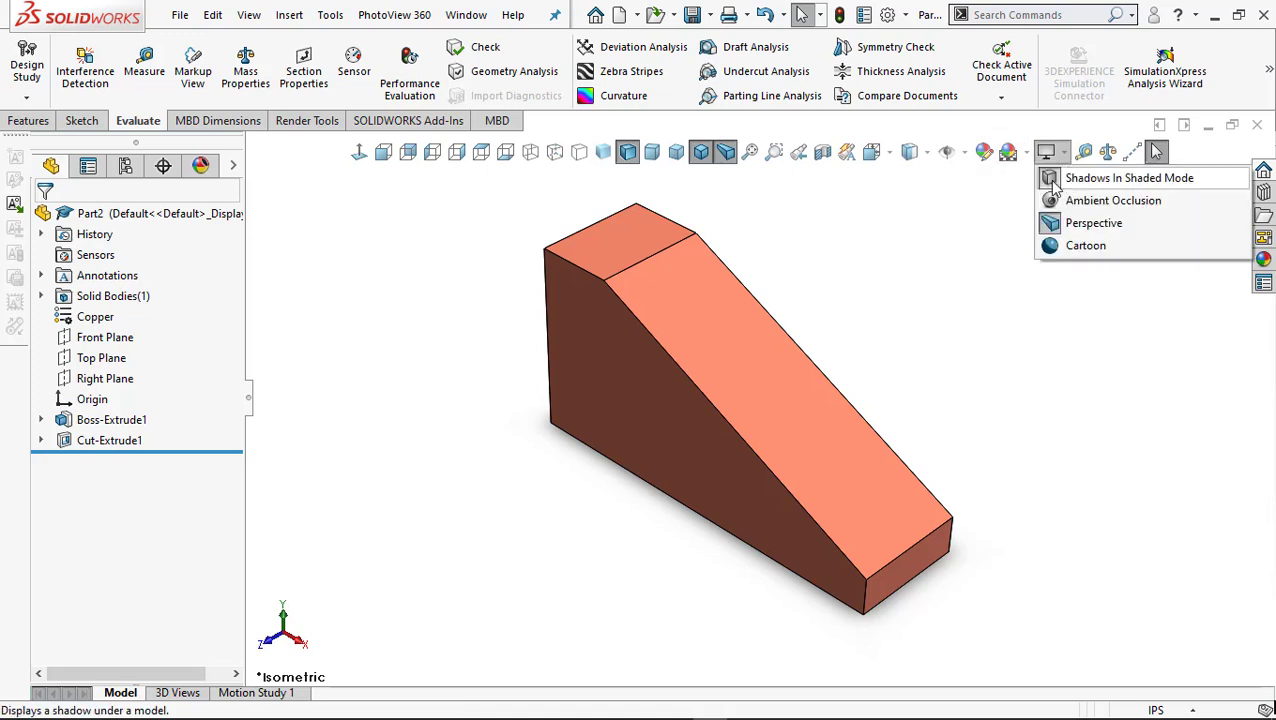
click(1052, 186)
click(1045, 155)
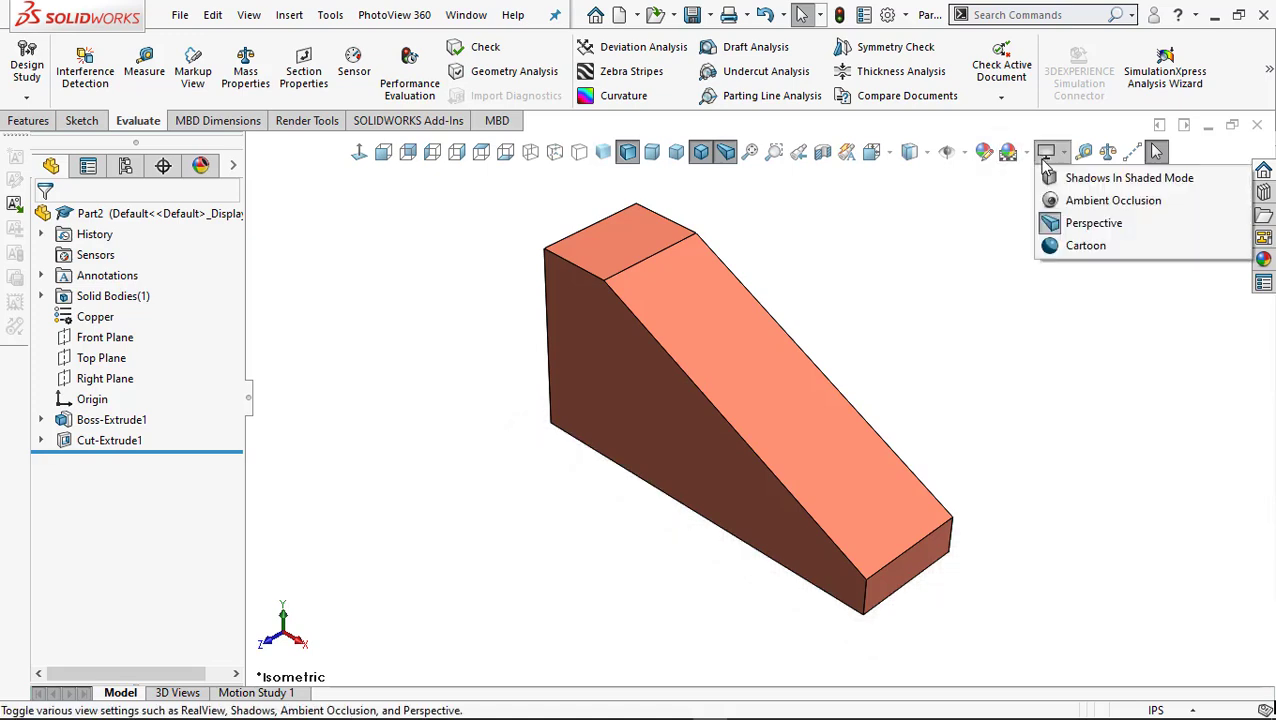
click(1050, 178)
click(1045, 153)
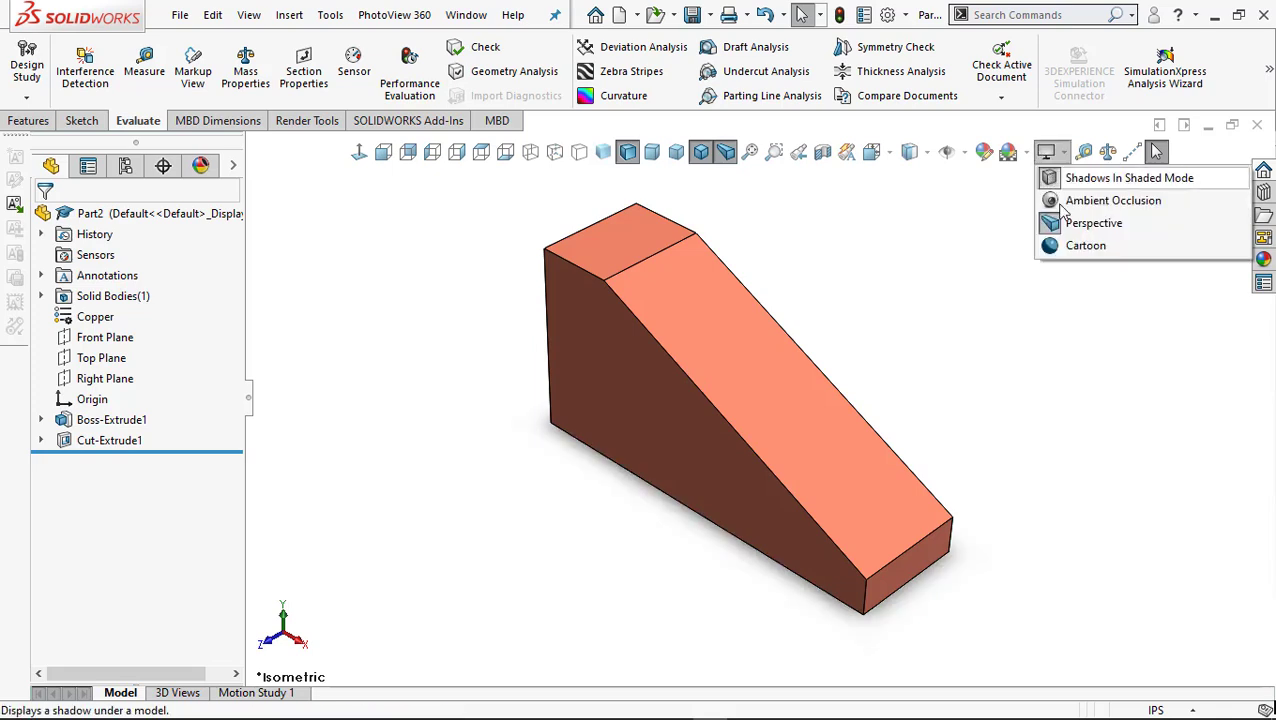
click(1051, 224)
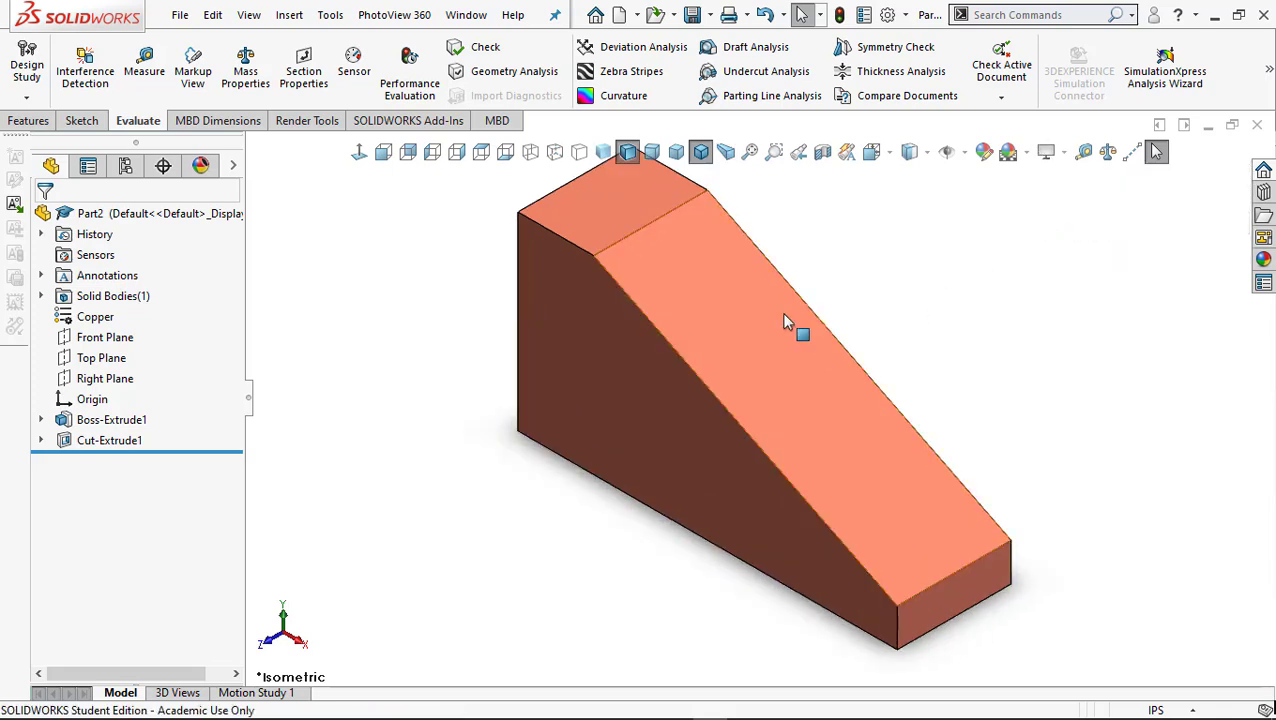
Show the part in the Front orientation and save it as Part1-002.SLDPRT in the solidworks folder.
click(384, 156)
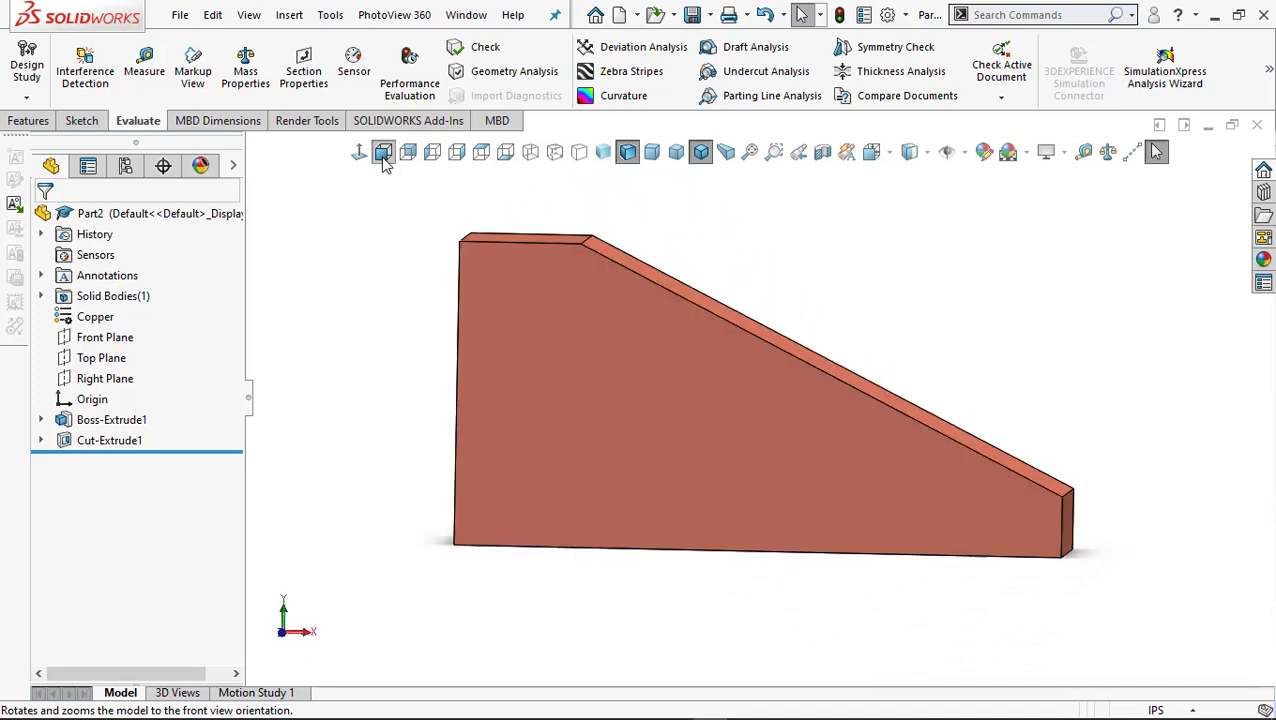
click(711, 18)
click(729, 64)
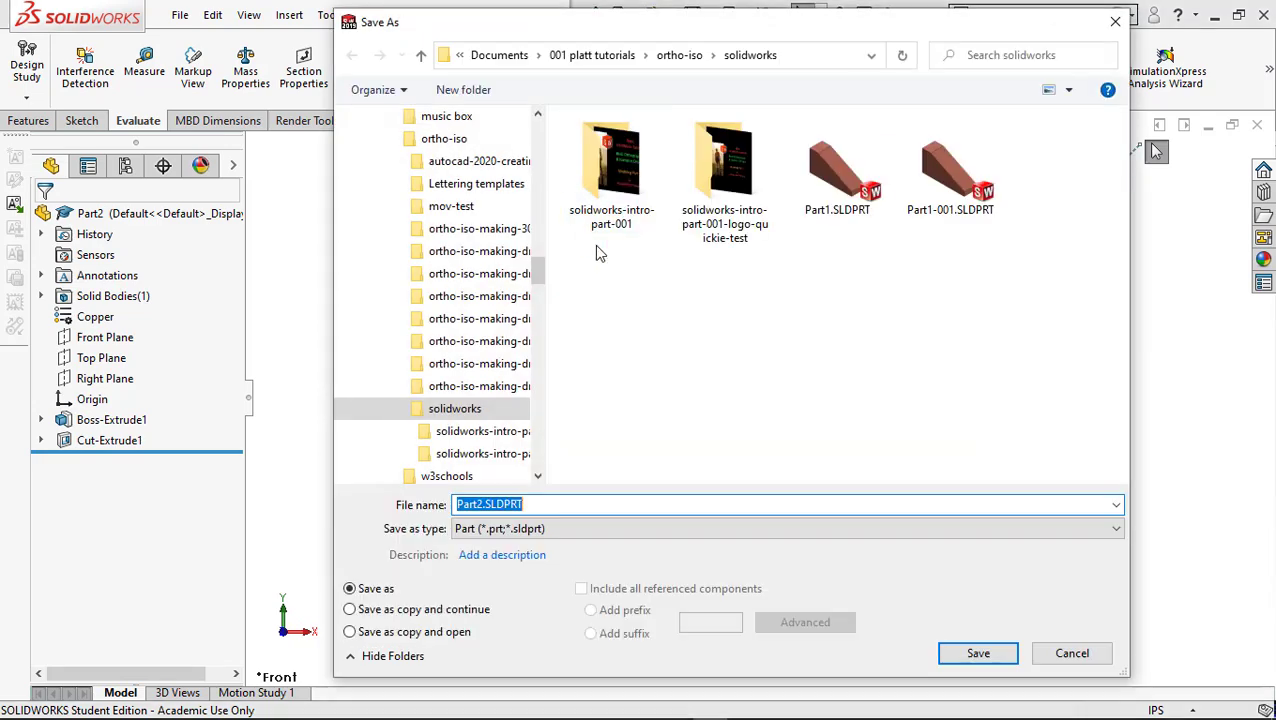
click(946, 216)
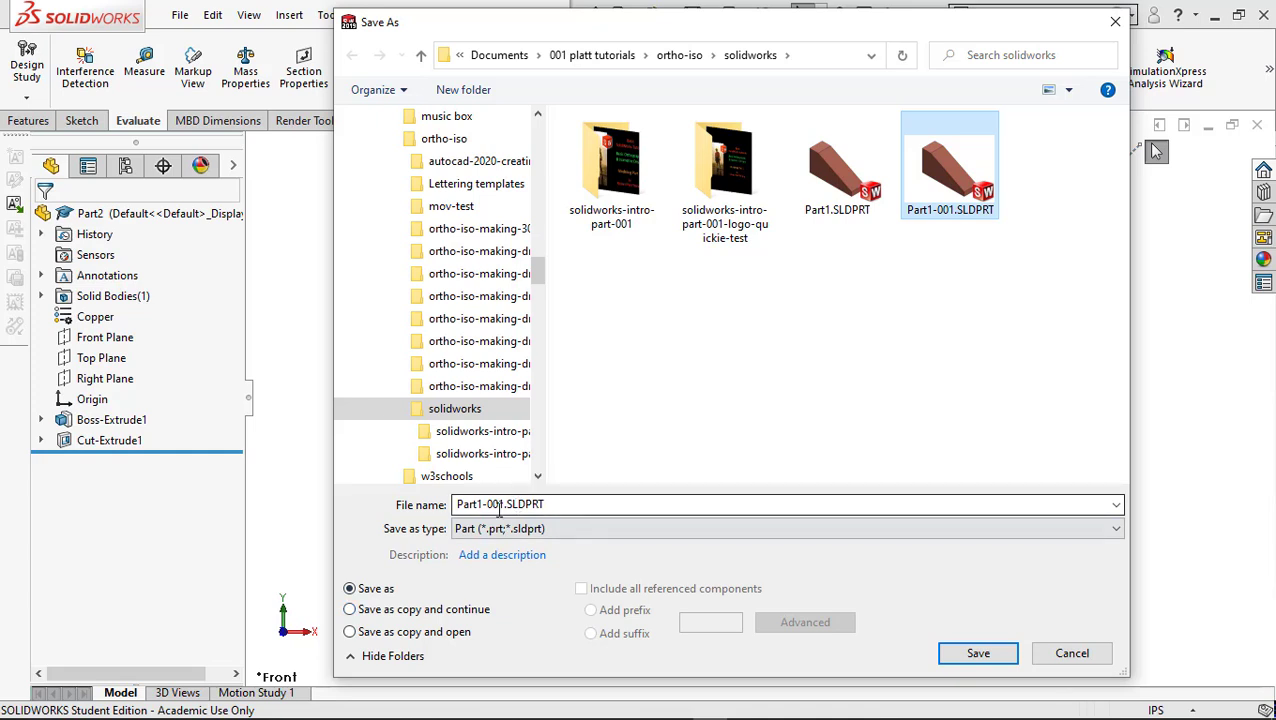
click(953, 655)
double_click(500, 503)
click(500, 503)
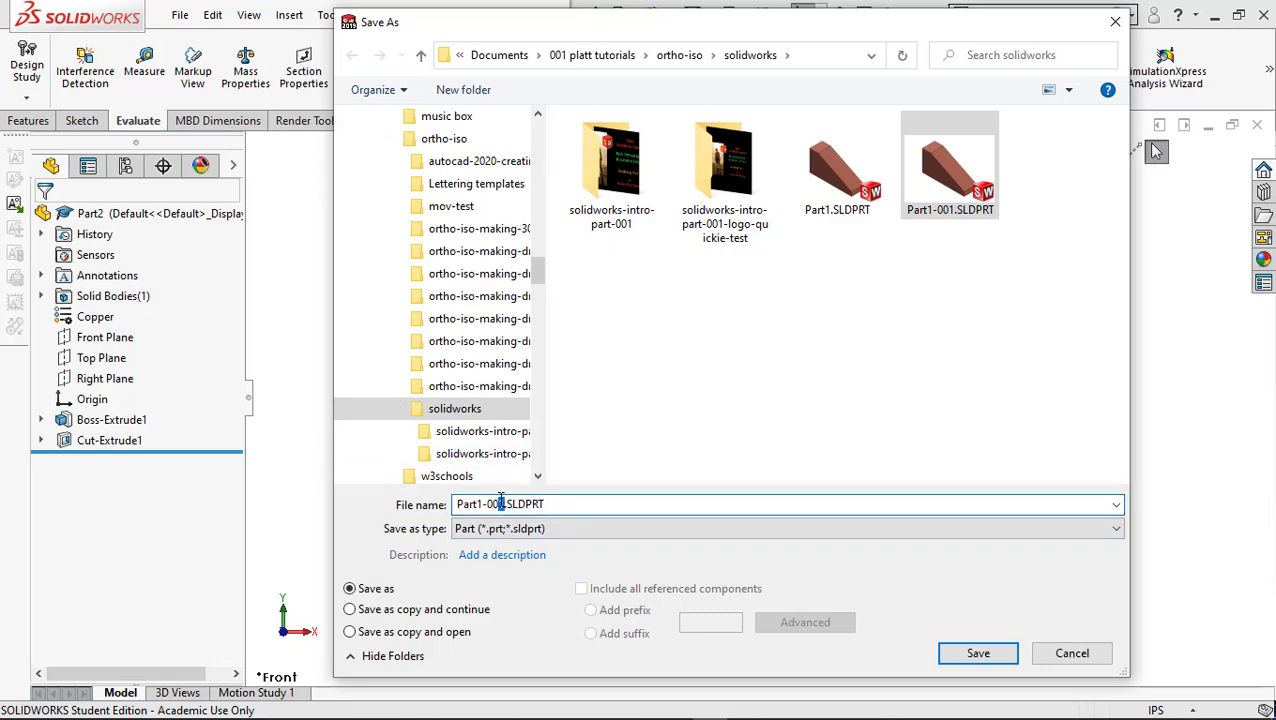
text(2)
key(Return)
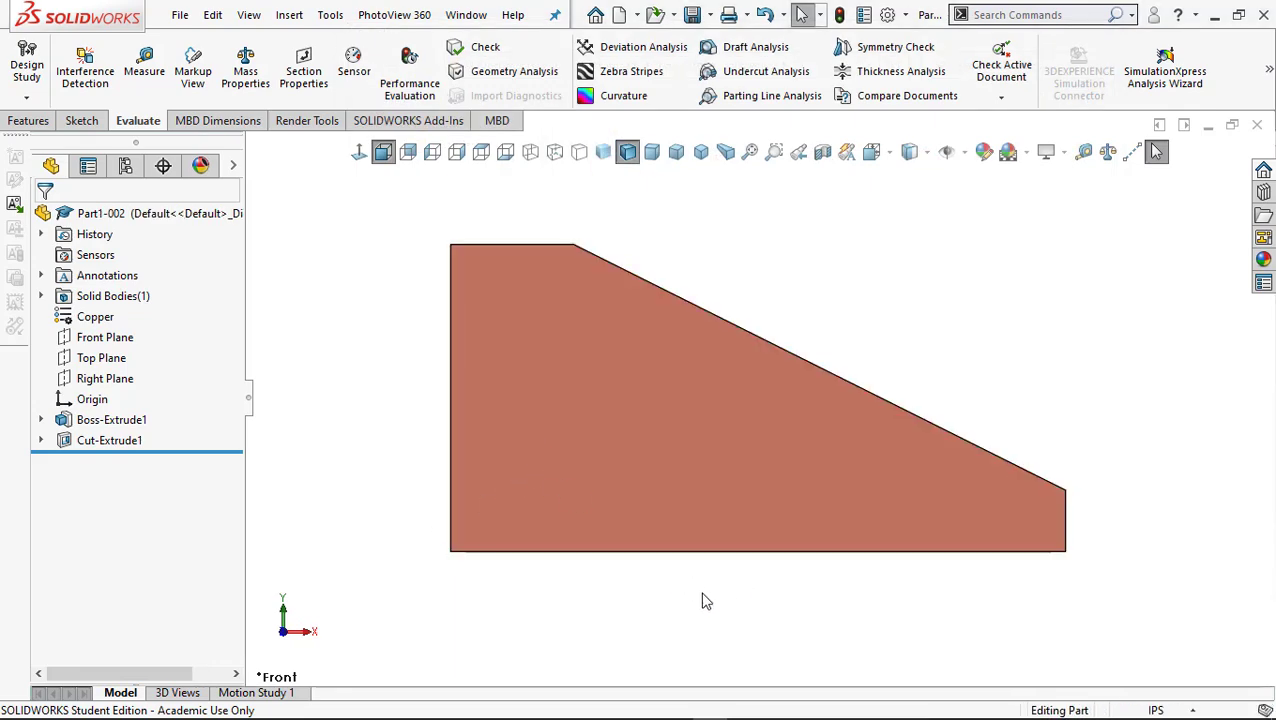
middle_drag(716, 603, 692, 644)
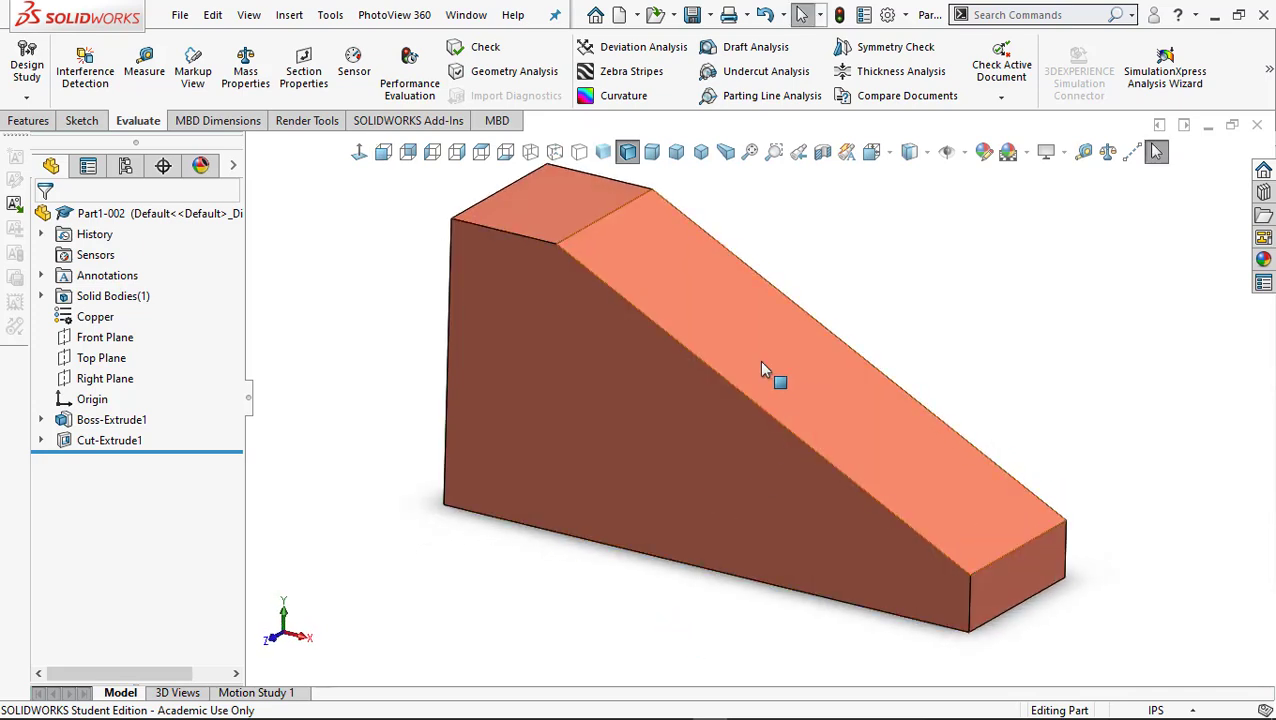